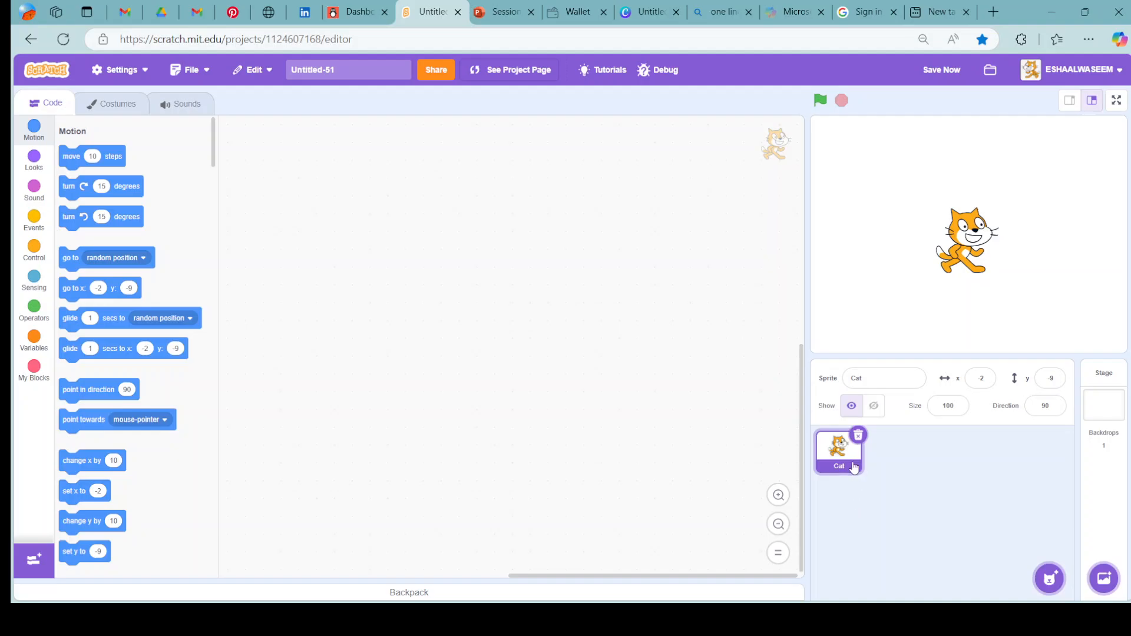
# Add the Basketball sprite from the library and move it to the cat's upper right on the stage, about x 117, y 56.
pyautogui.click(1049, 578)
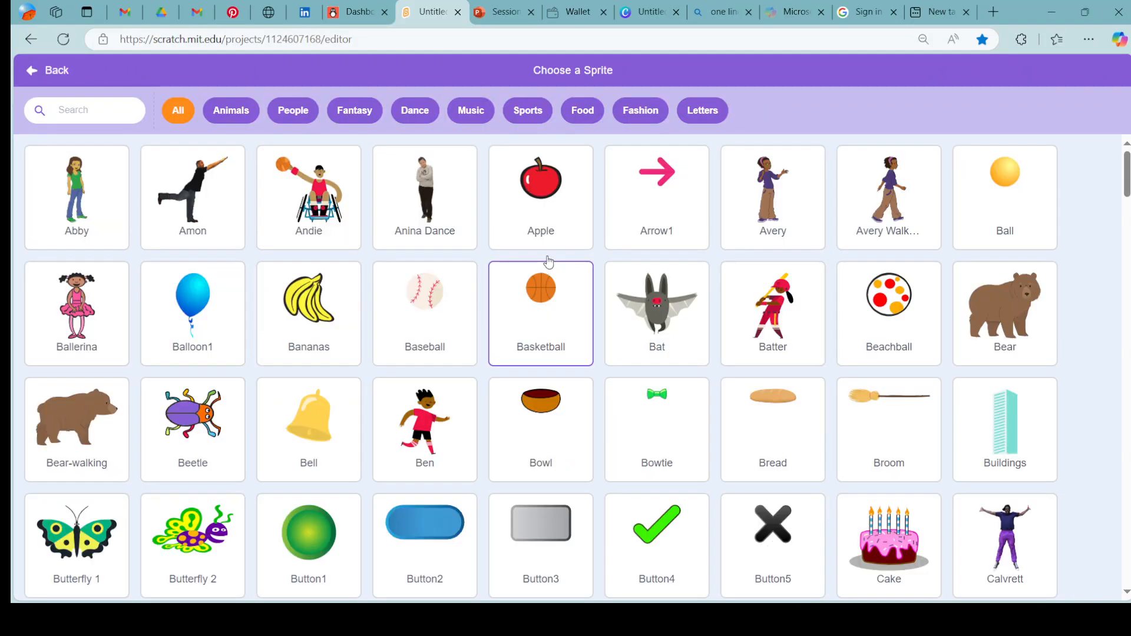
pyautogui.click(532, 322)
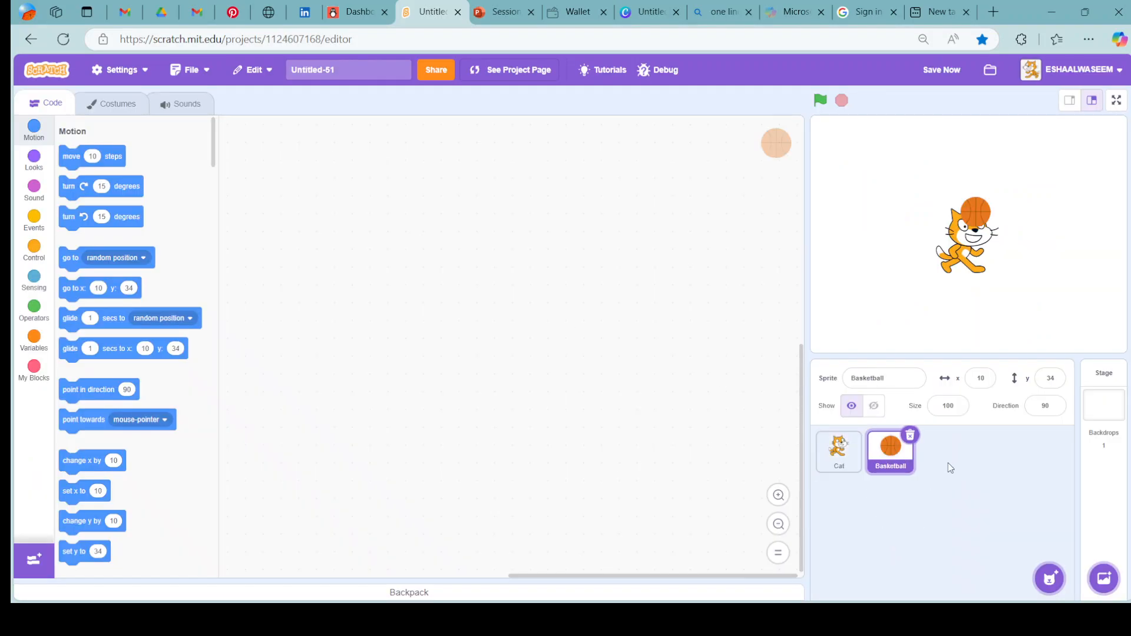
pyautogui.click(848, 466)
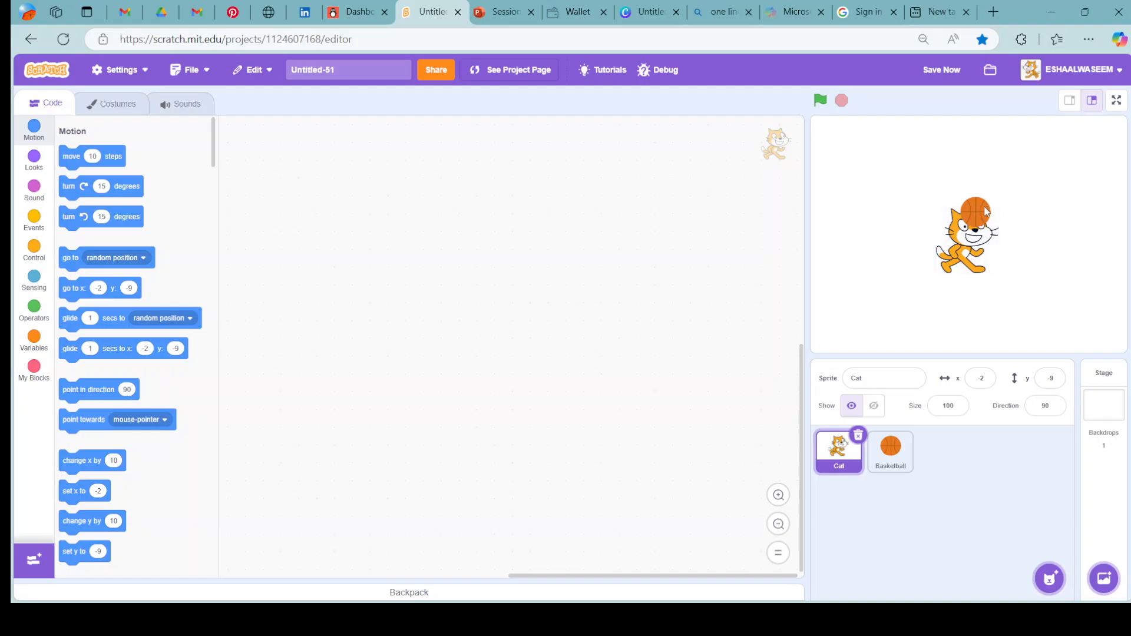
pyautogui.moveTo(988, 210); pyautogui.dragTo(1059, 196)
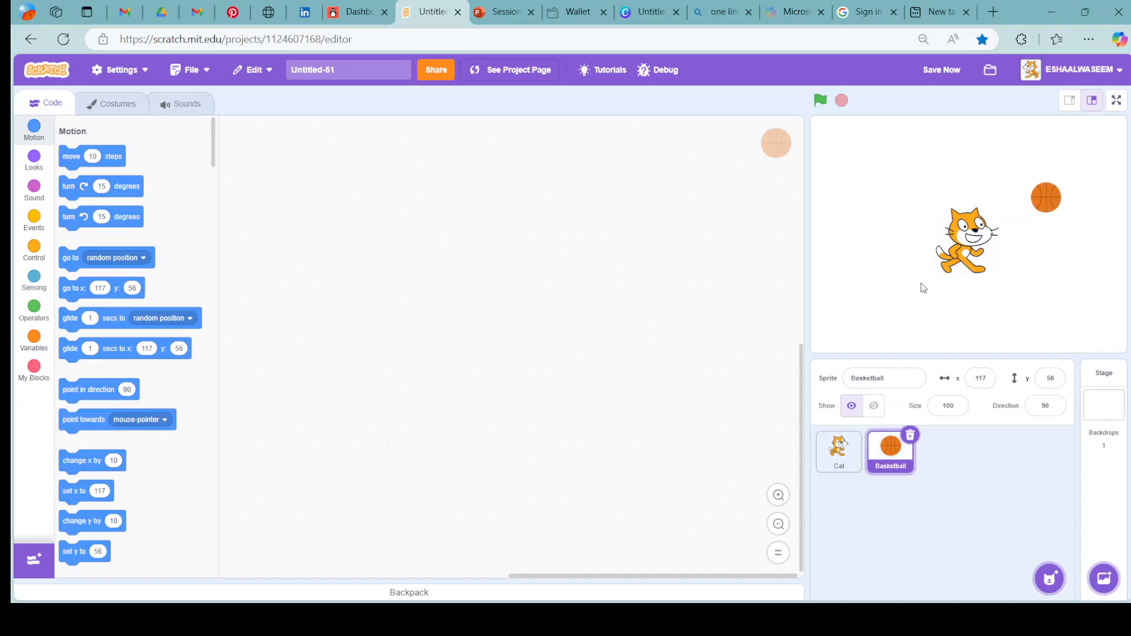
# Duplicate the Cat sprite's cat-b costume and select the copy for editing.
pyautogui.click(838, 467)
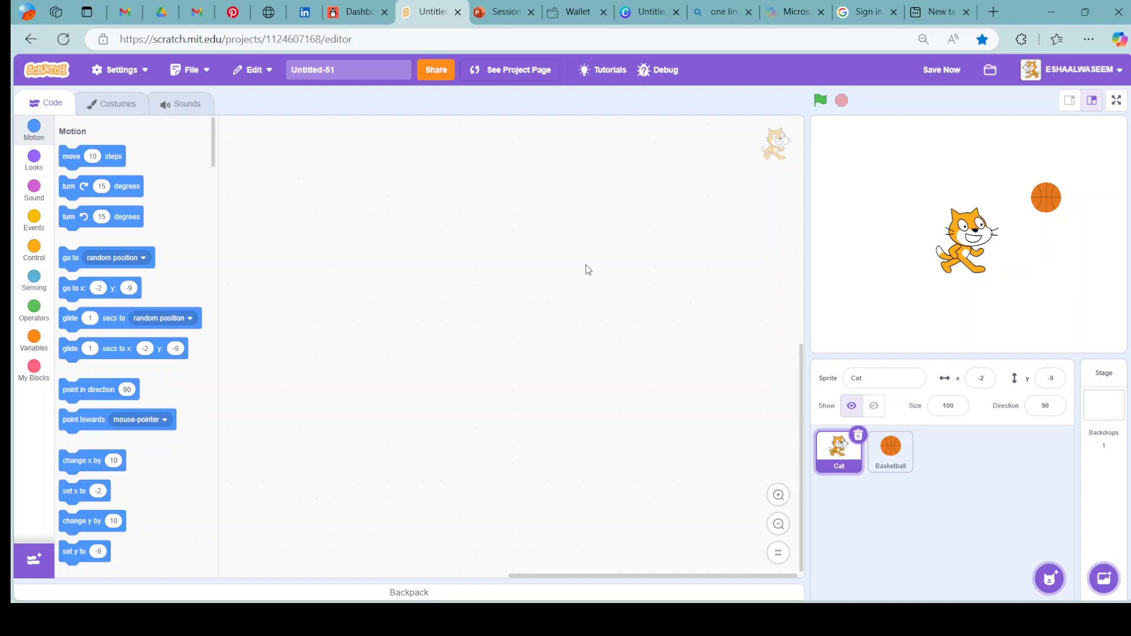
pyautogui.click(107, 106)
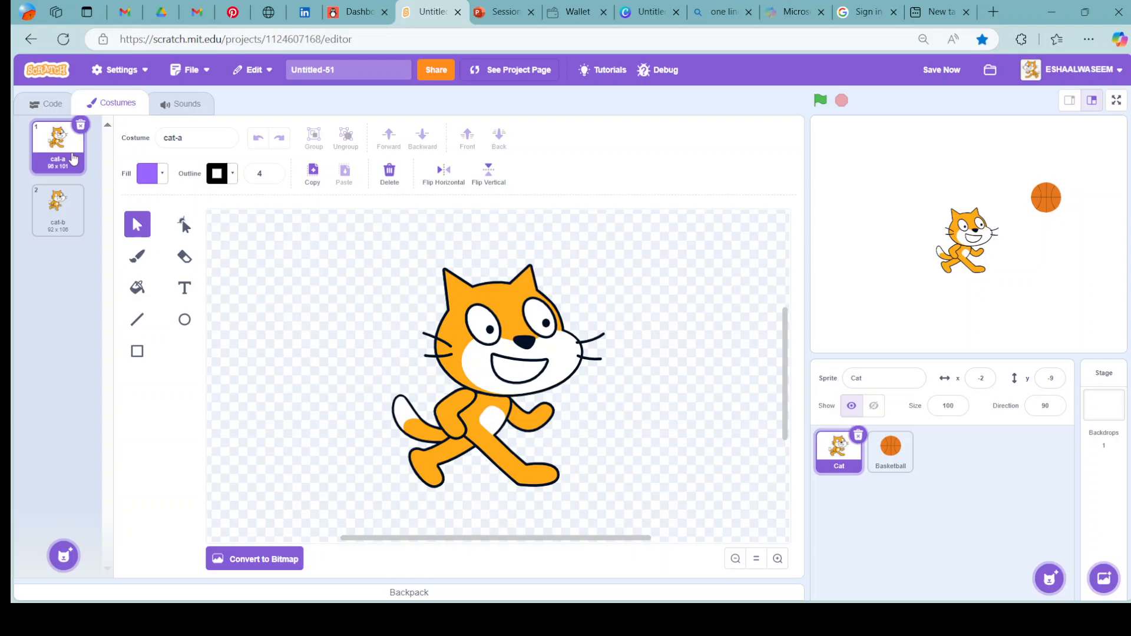
pyautogui.click(70, 203)
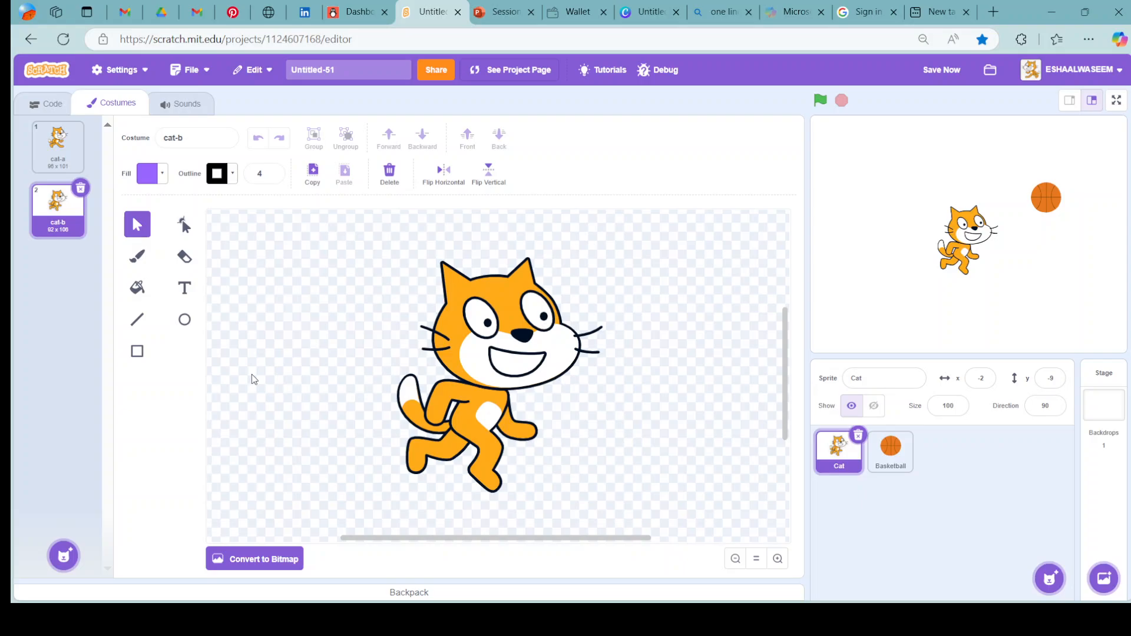
pyautogui.moveTo(63, 553)
pyautogui.rightClick(72, 234)
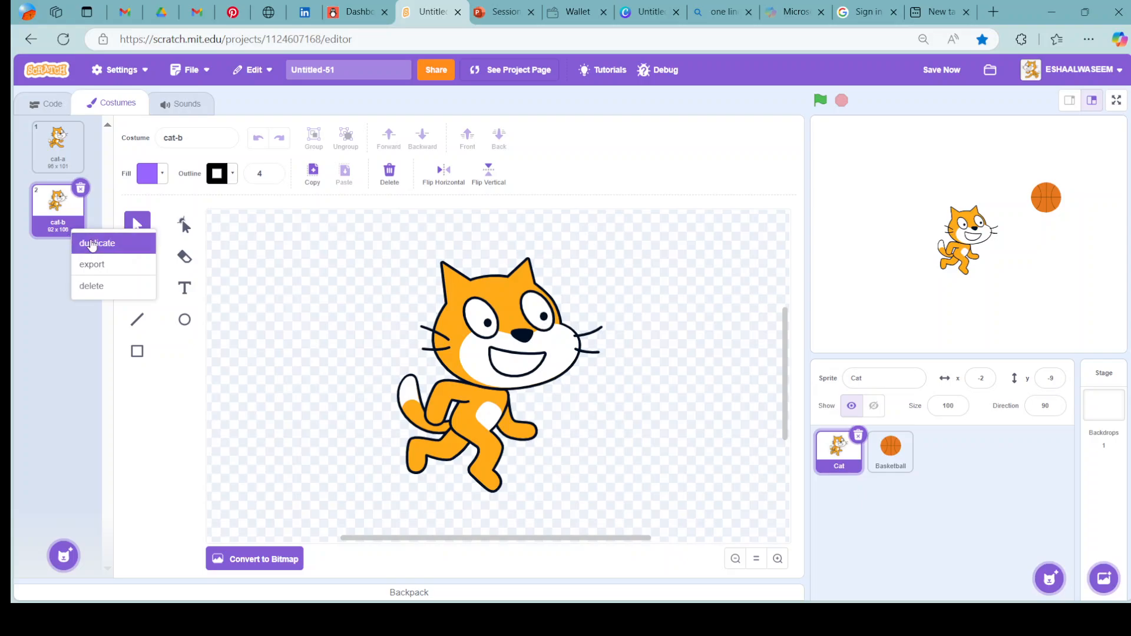
pyautogui.click(92, 244)
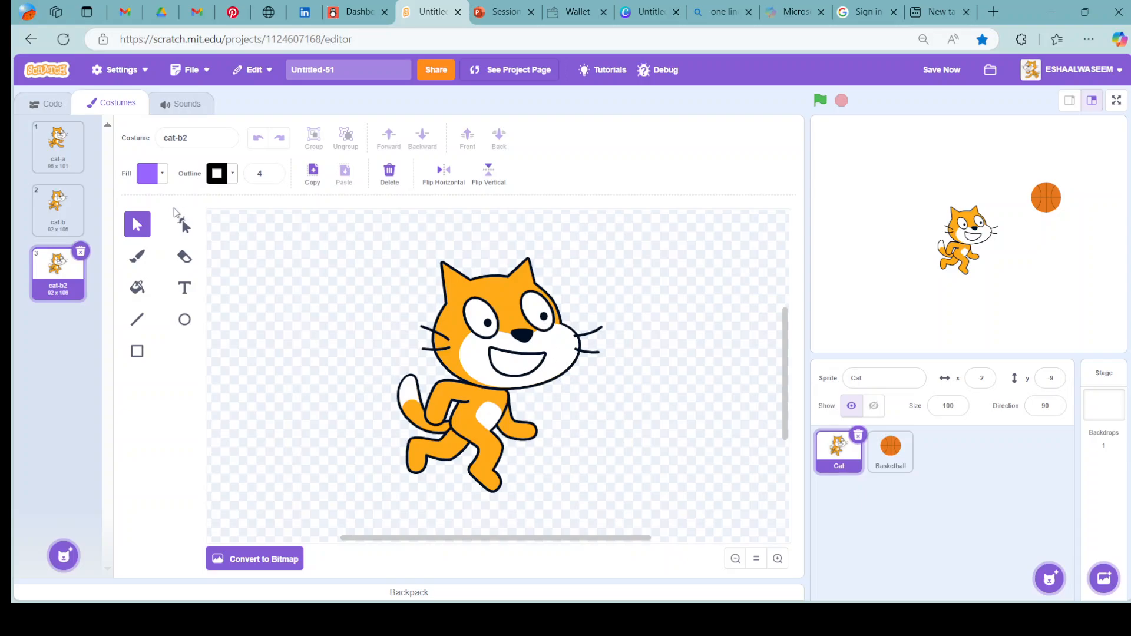
pyautogui.click(50, 215)
pyautogui.click(64, 288)
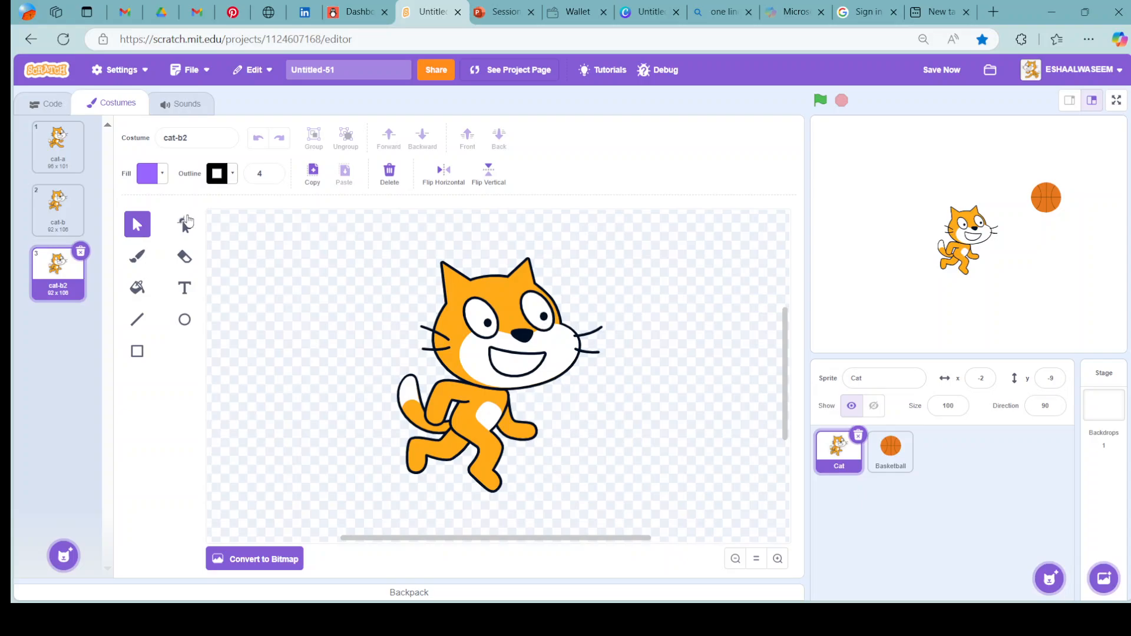
# Move the cat's back leg down and left, away from the body, in the cat-b2 costume.
pyautogui.click(444, 446)
pyautogui.moveTo(445, 446); pyautogui.dragTo(430, 471)
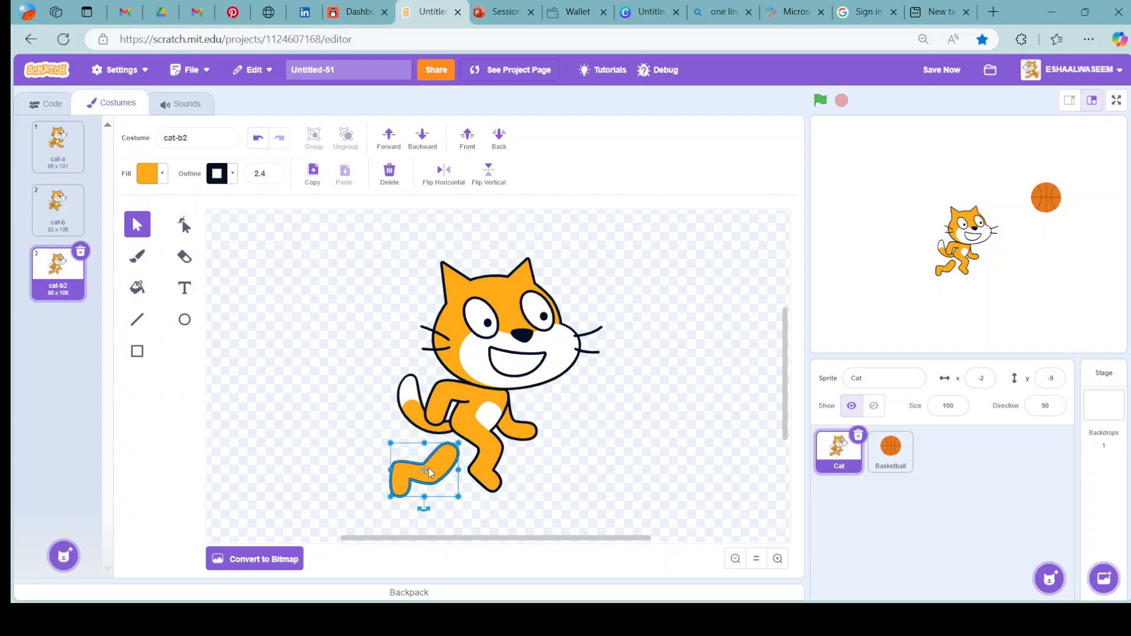
pyautogui.click(273, 419)
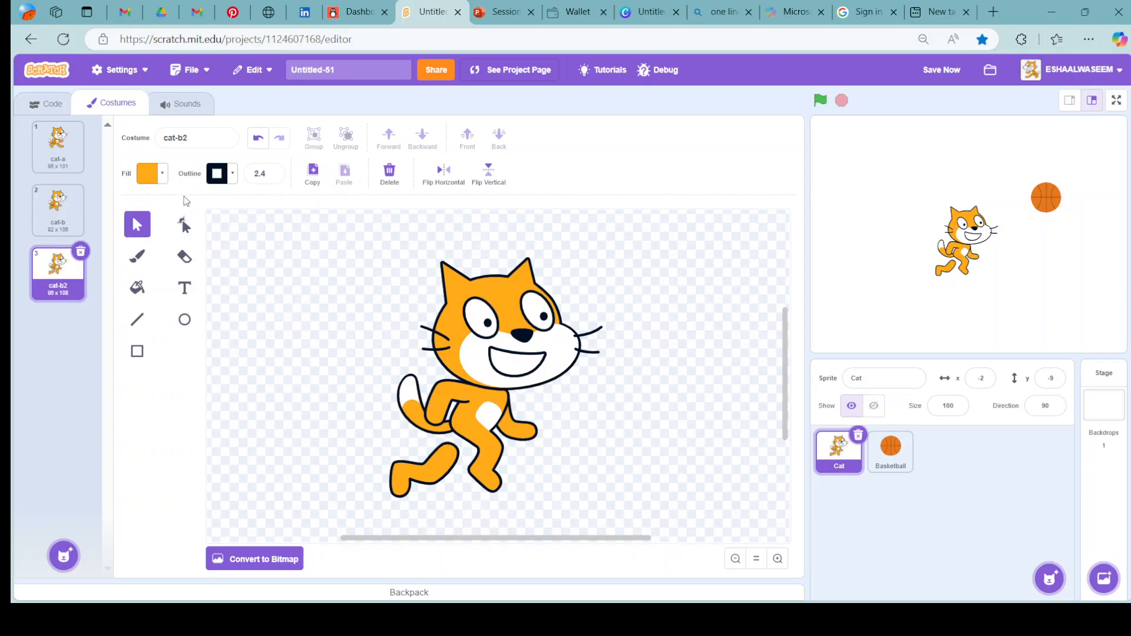
# Fill the detached back leg with red at saturation 100 and move it back up against the cat's body.
pyautogui.click(158, 175)
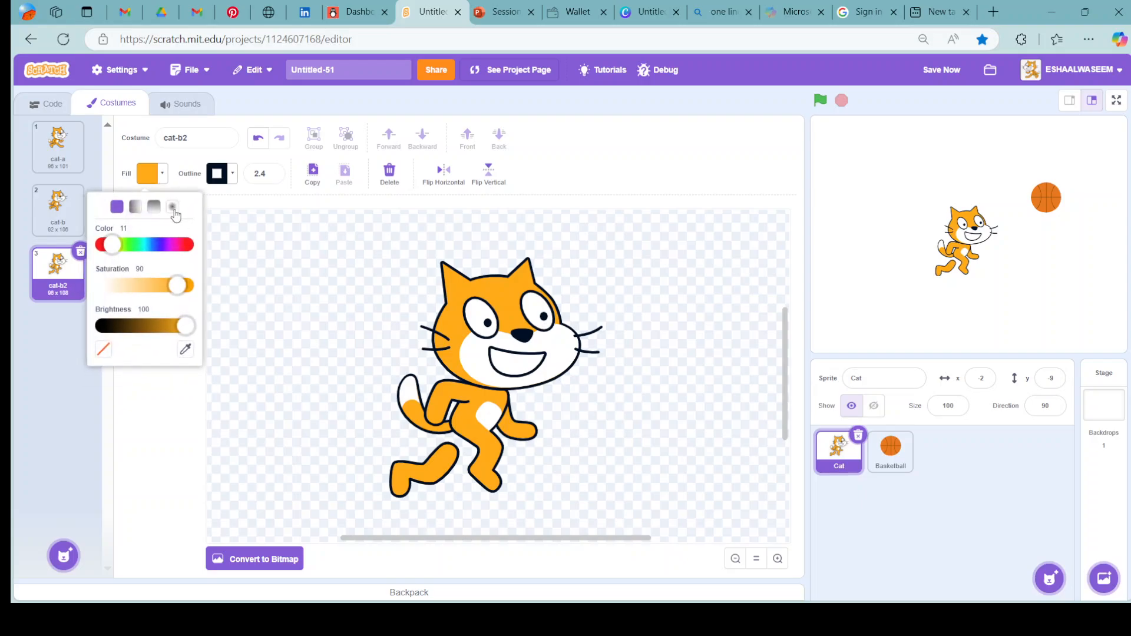
pyautogui.click(188, 246)
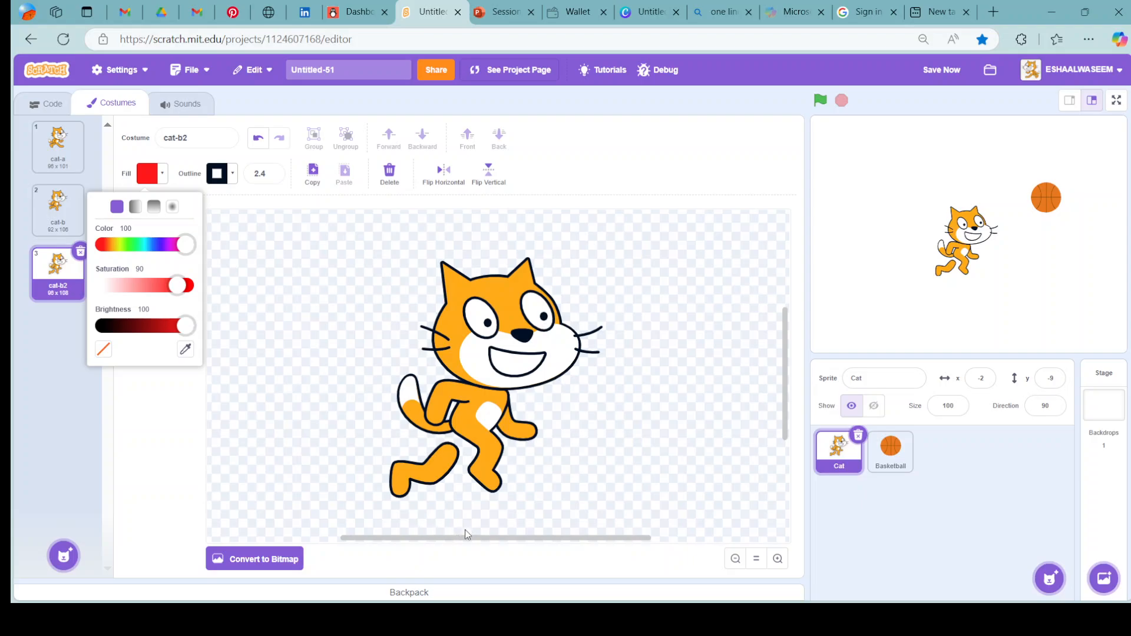
pyautogui.click(424, 470)
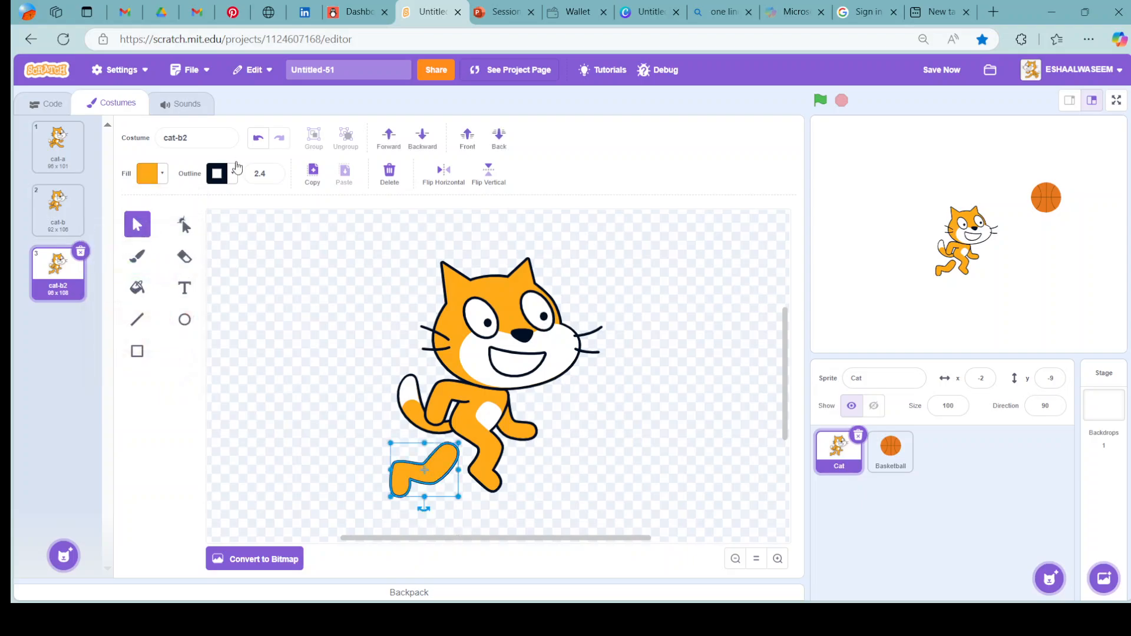
pyautogui.click(158, 176)
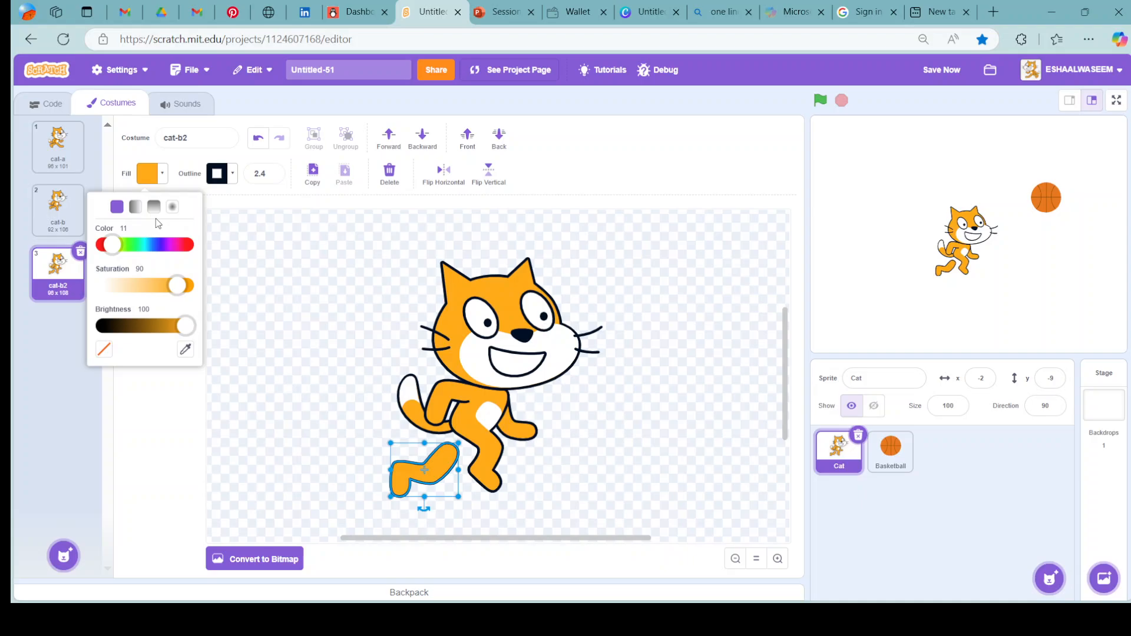
pyautogui.click(184, 245)
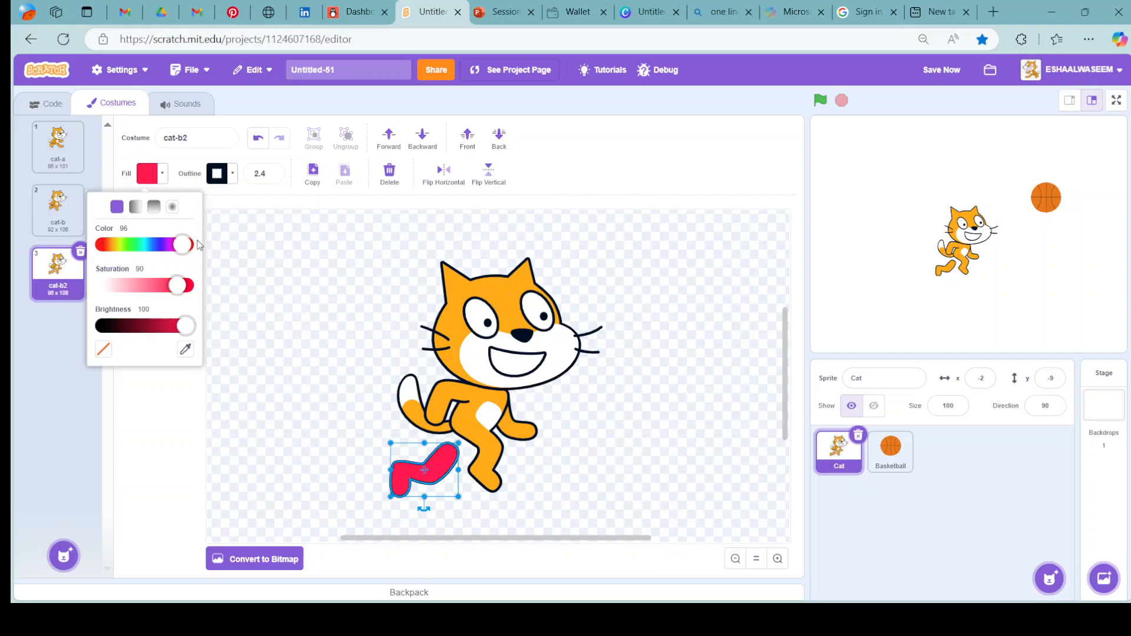
pyautogui.moveTo(185, 287); pyautogui.dragTo(215, 288)
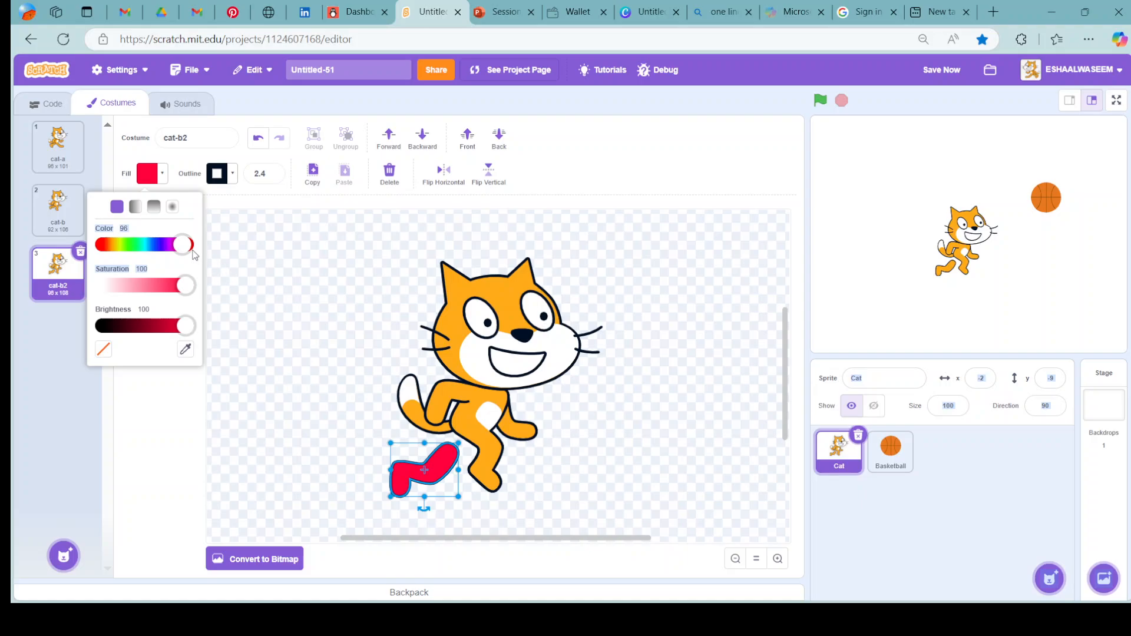
pyautogui.moveTo(177, 245); pyautogui.dragTo(205, 258)
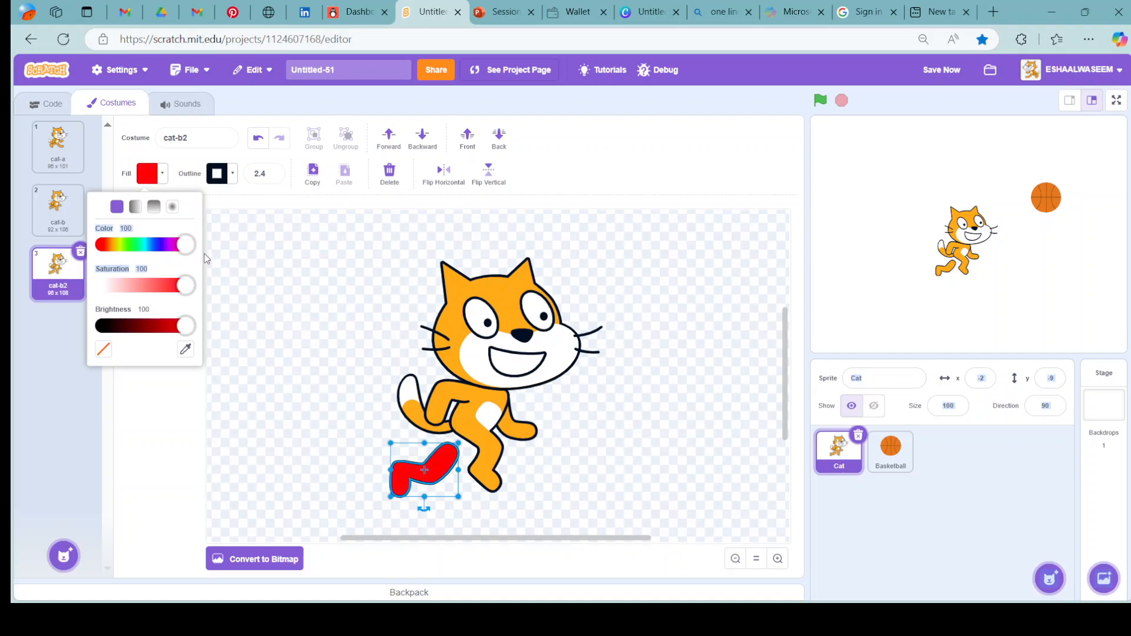
pyautogui.click(291, 348)
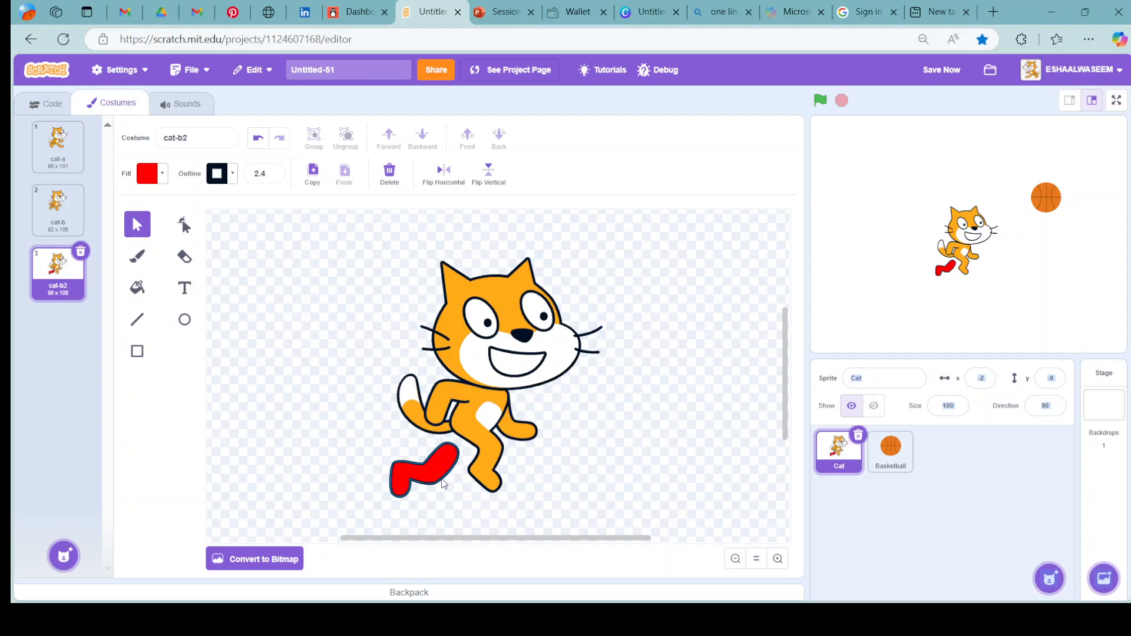
pyautogui.moveTo(429, 461)
pyautogui.mouseDown()
pyautogui.moveTo(428, 440)
pyautogui.moveTo(415, 457)
pyautogui.mouseUp()
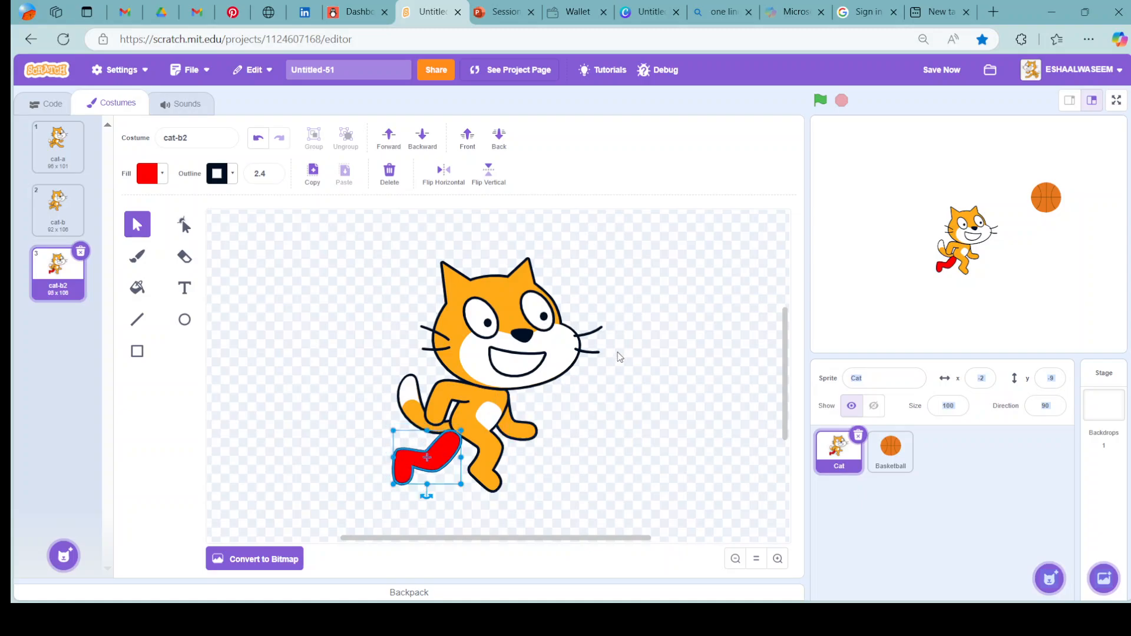
pyautogui.click(623, 354)
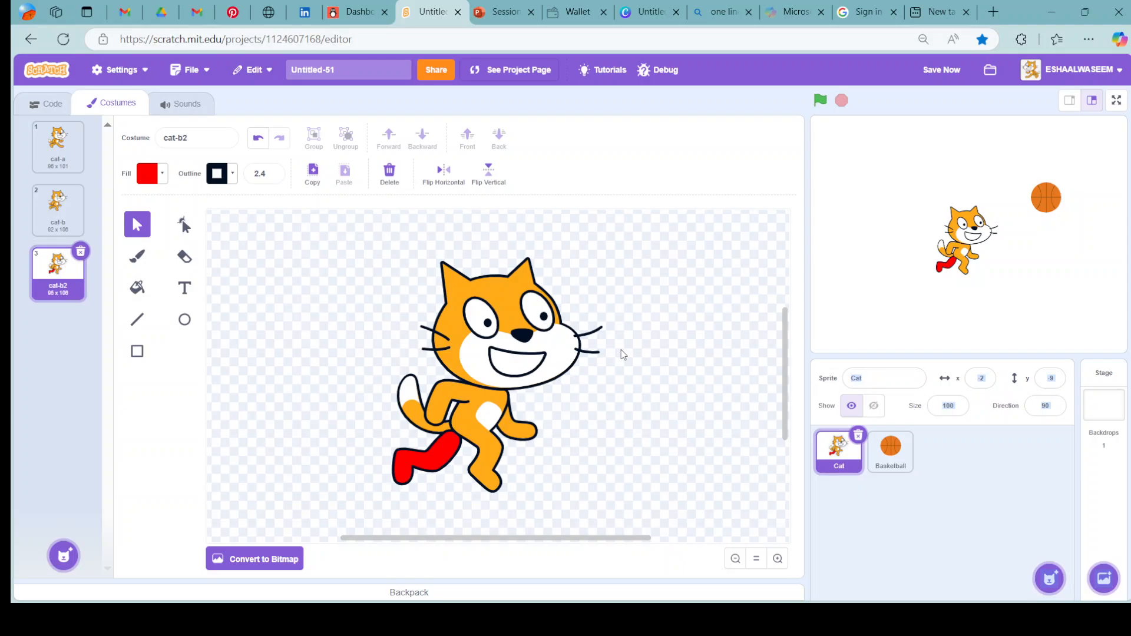
# Add the text "subscribe" in red Sans Serif over the cat's body in the cat-b2 costume.
pyautogui.click(184, 297)
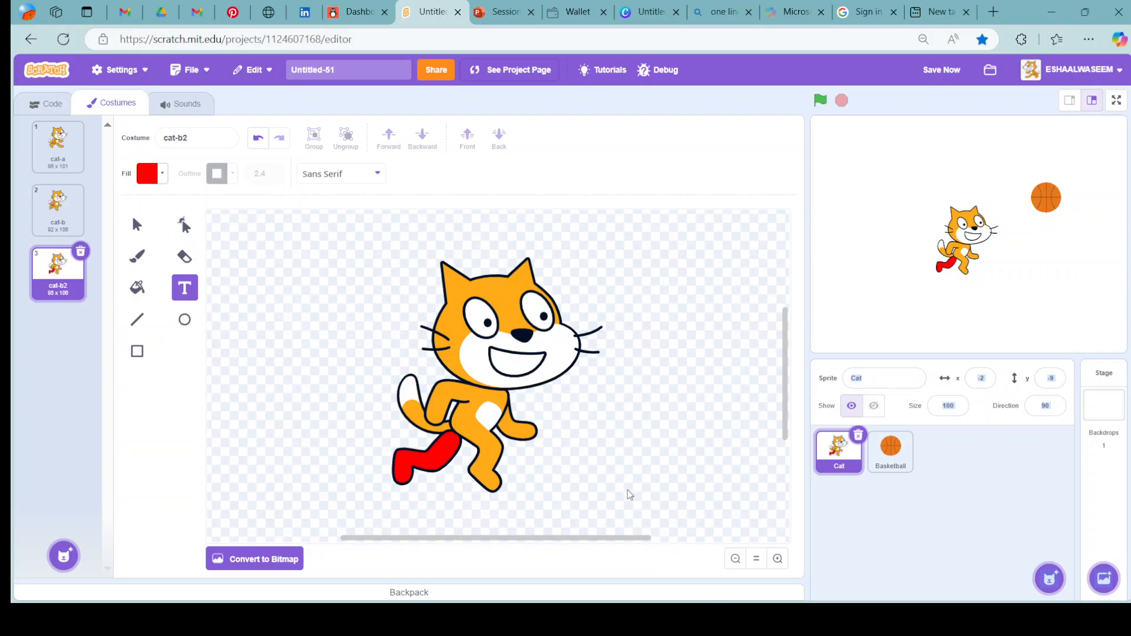
pyautogui.click(471, 422)
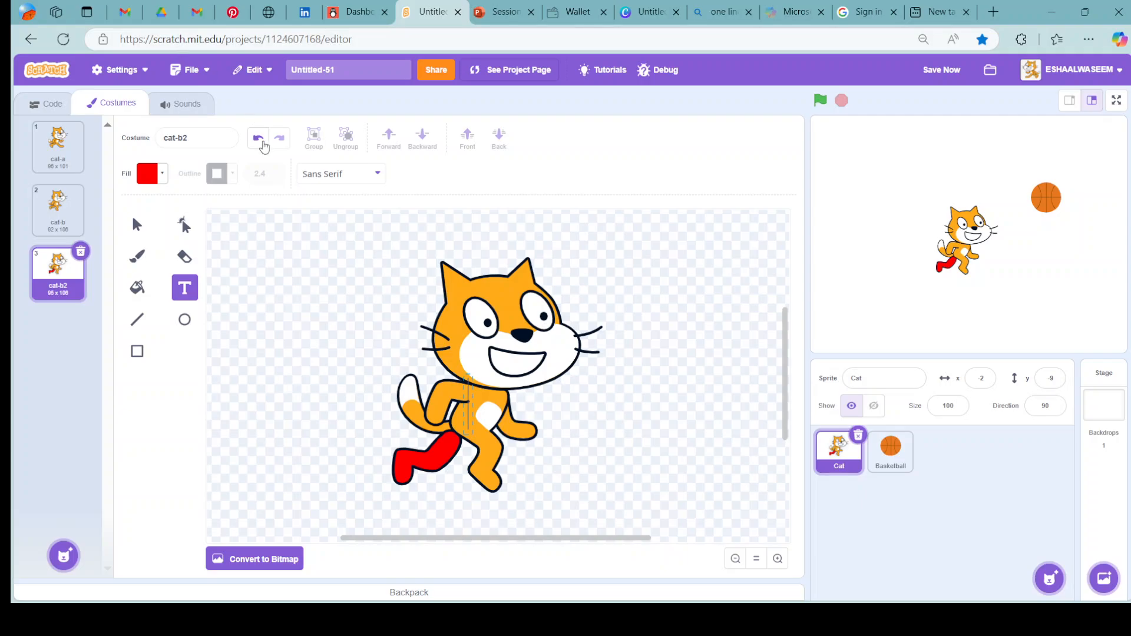
pyautogui.write('sub')
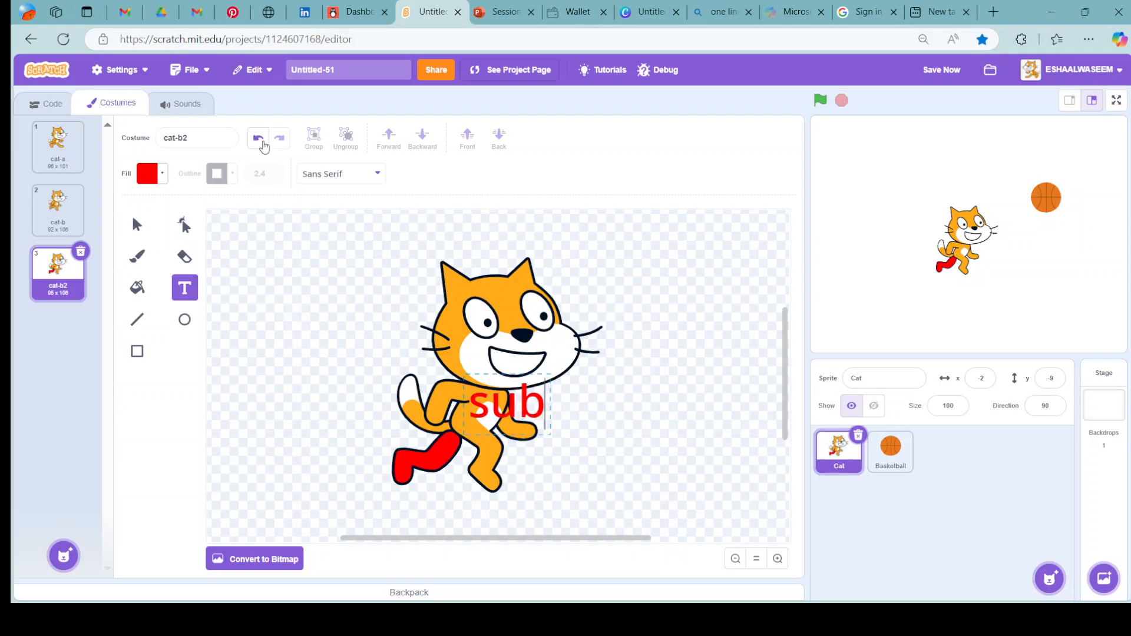
pyautogui.write('scru')
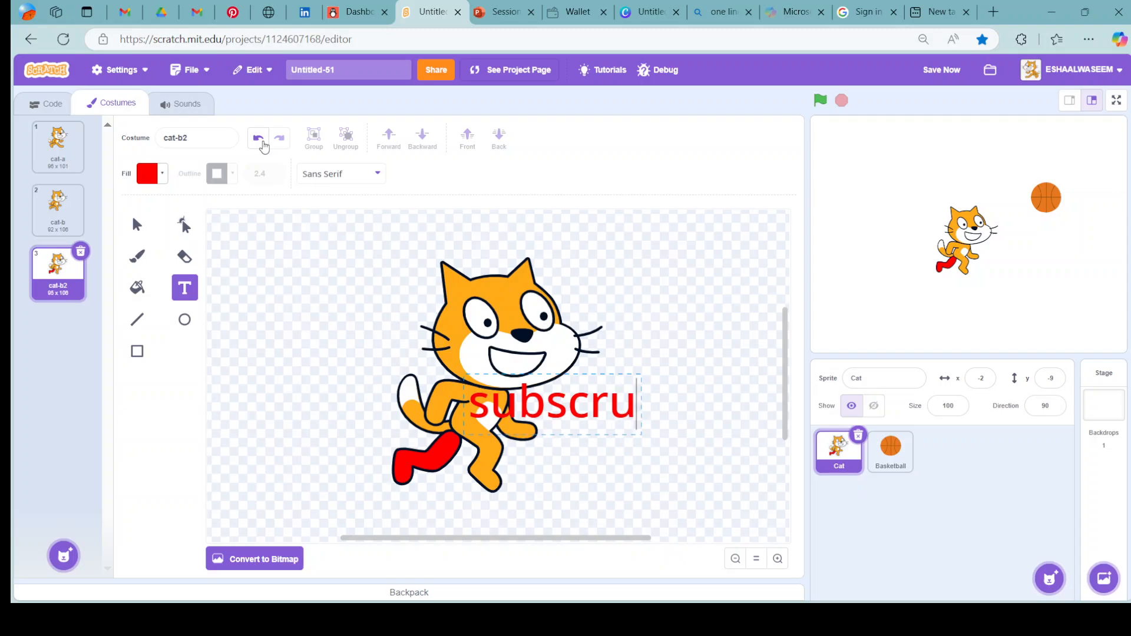
pyautogui.press('BackSpace')
pyautogui.write('ibe')
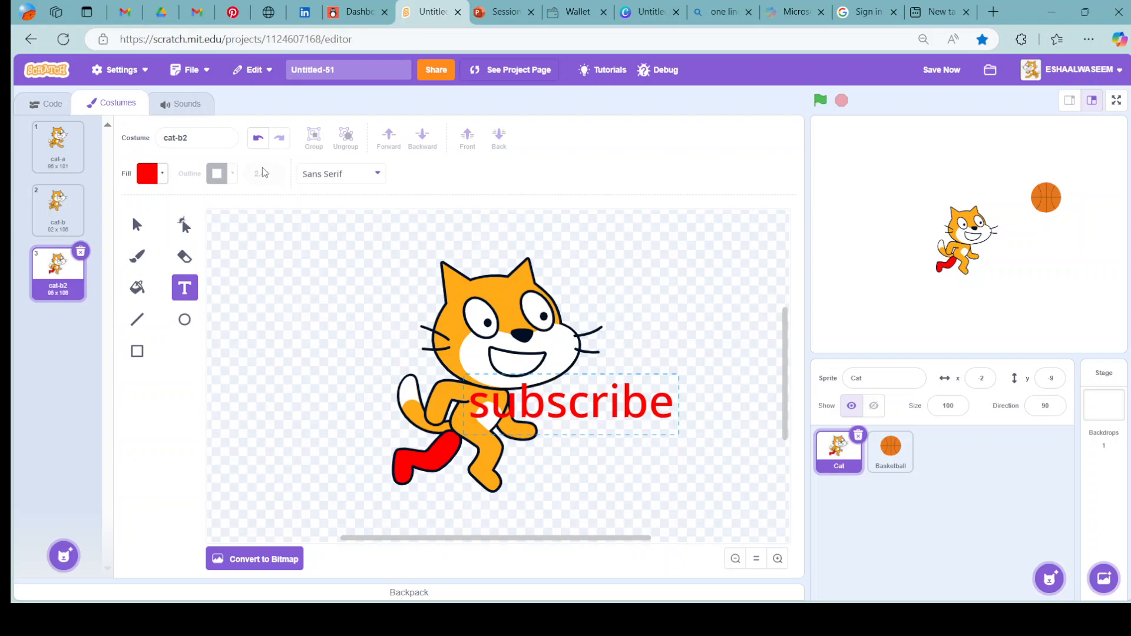
pyautogui.click(256, 206)
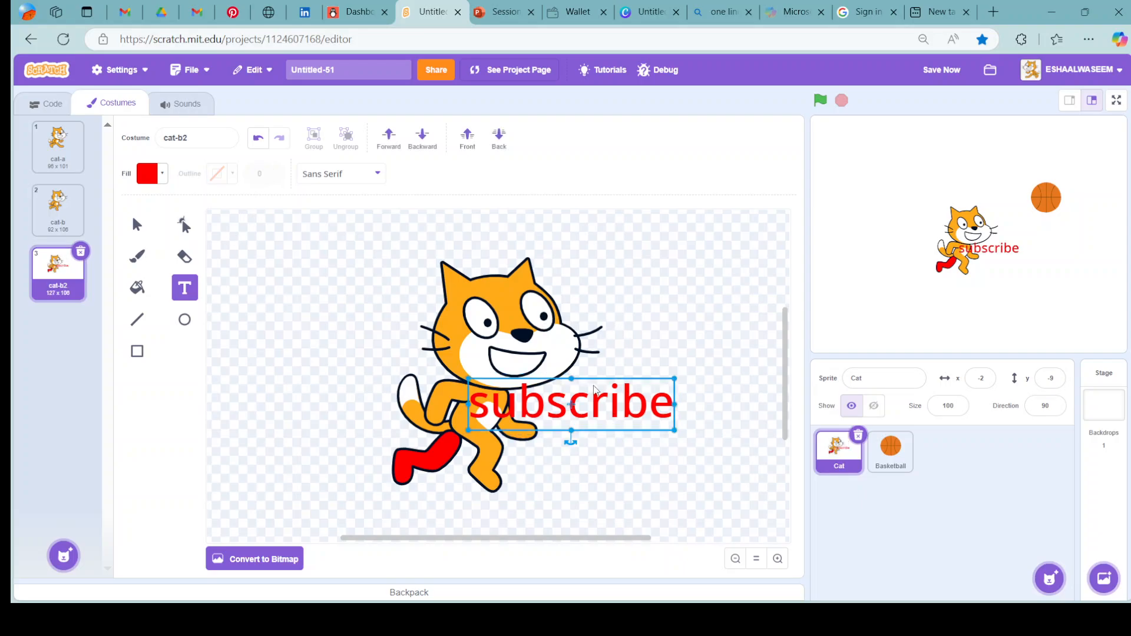
# Shrink the "subscribe" text in width and height and place it across the cat's torso.
pyautogui.moveTo(675, 404); pyautogui.dragTo(613, 408)
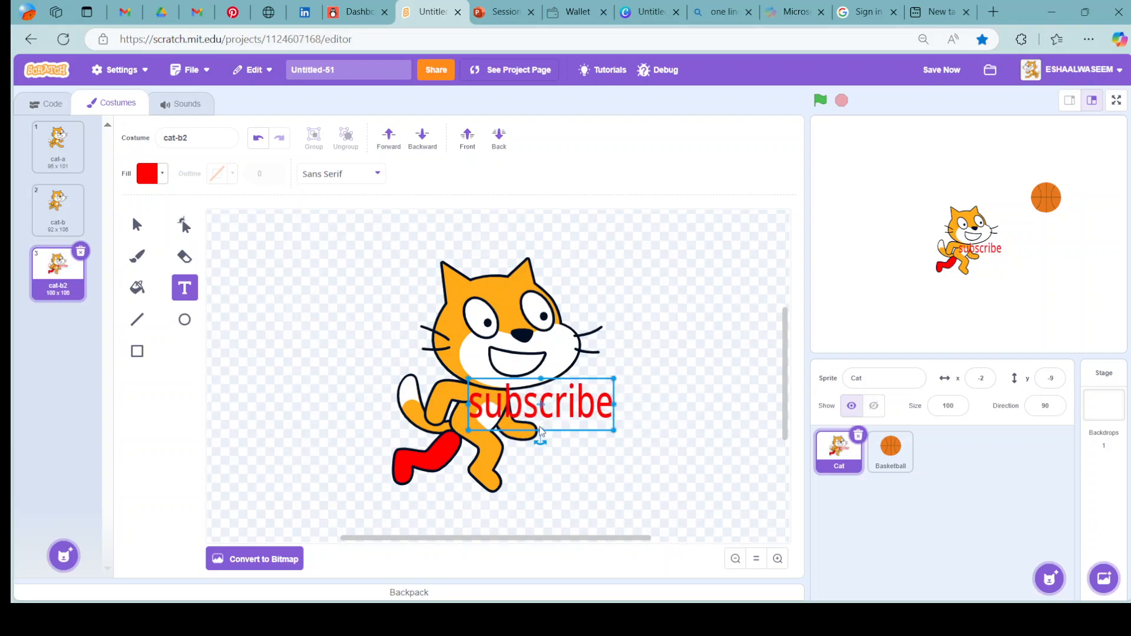
pyautogui.moveTo(540, 431); pyautogui.dragTo(489, 426)
pyautogui.click(491, 417)
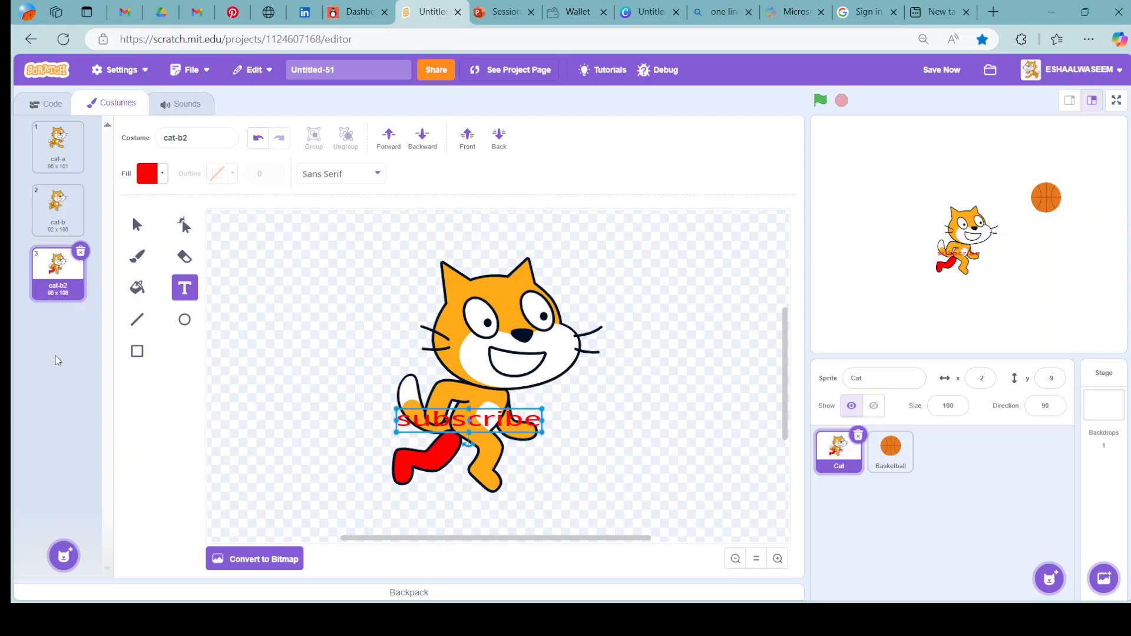
# Paint a new blank costume for the Cat sprite and draw a filled rectangle about 143 by 97 in its centre.
pyautogui.moveTo(62, 553)
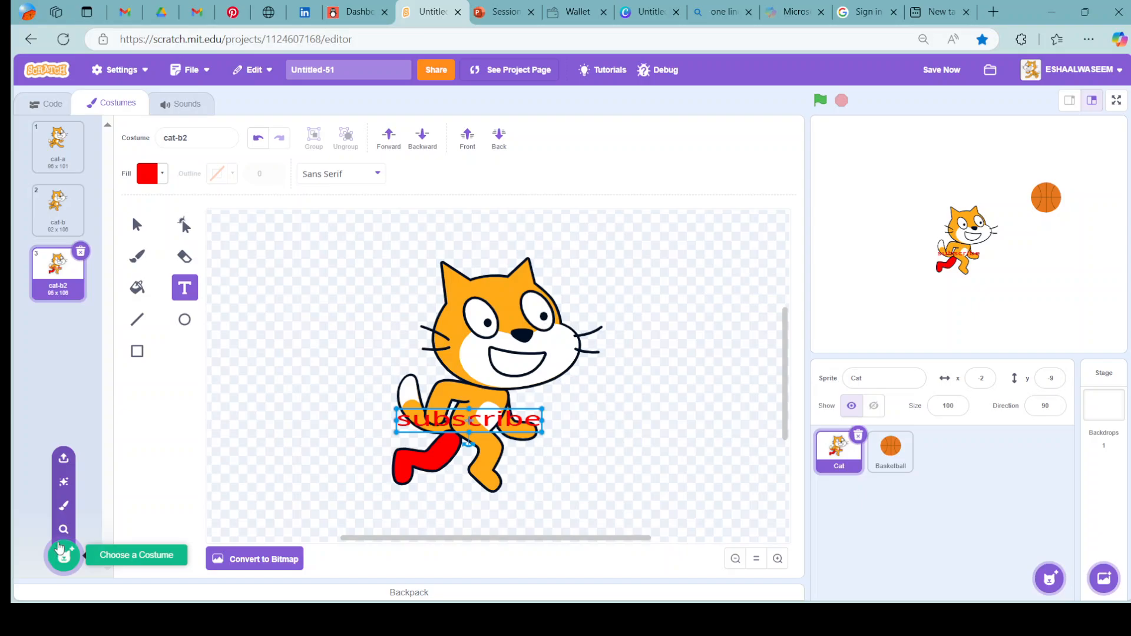
pyautogui.click(64, 507)
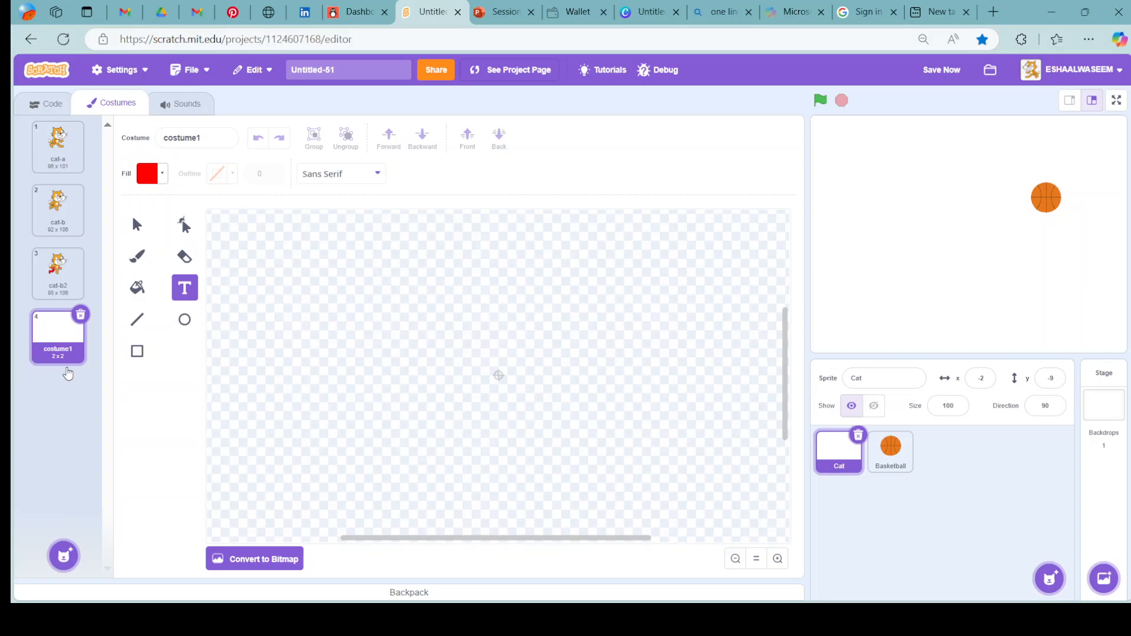
pyautogui.click(136, 351)
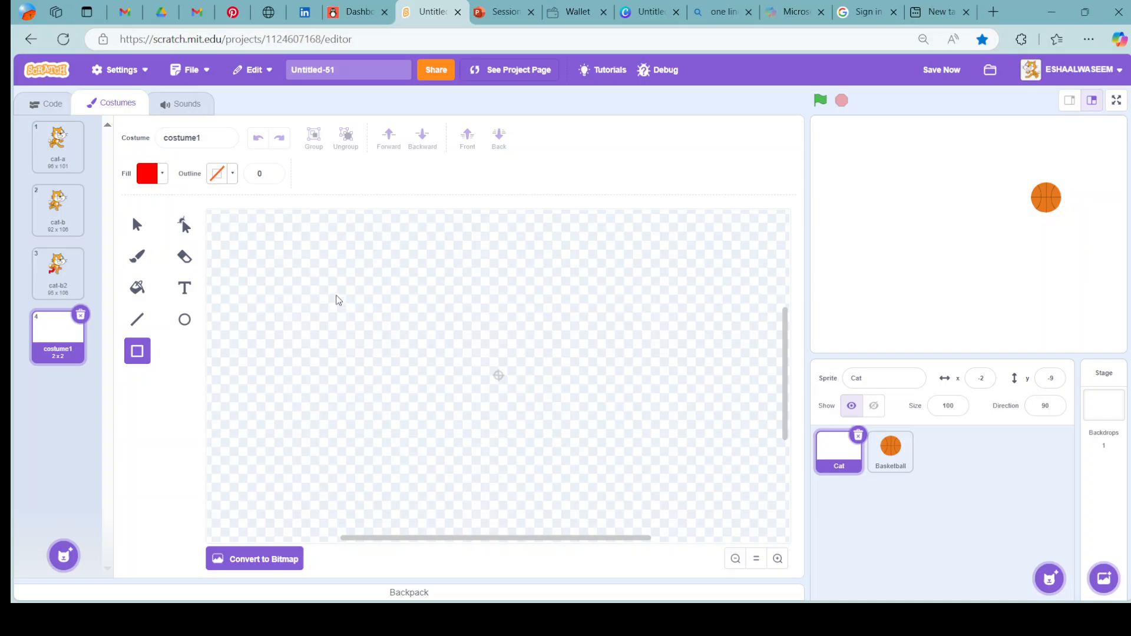
pyautogui.moveTo(334, 281); pyautogui.dragTo(653, 497)
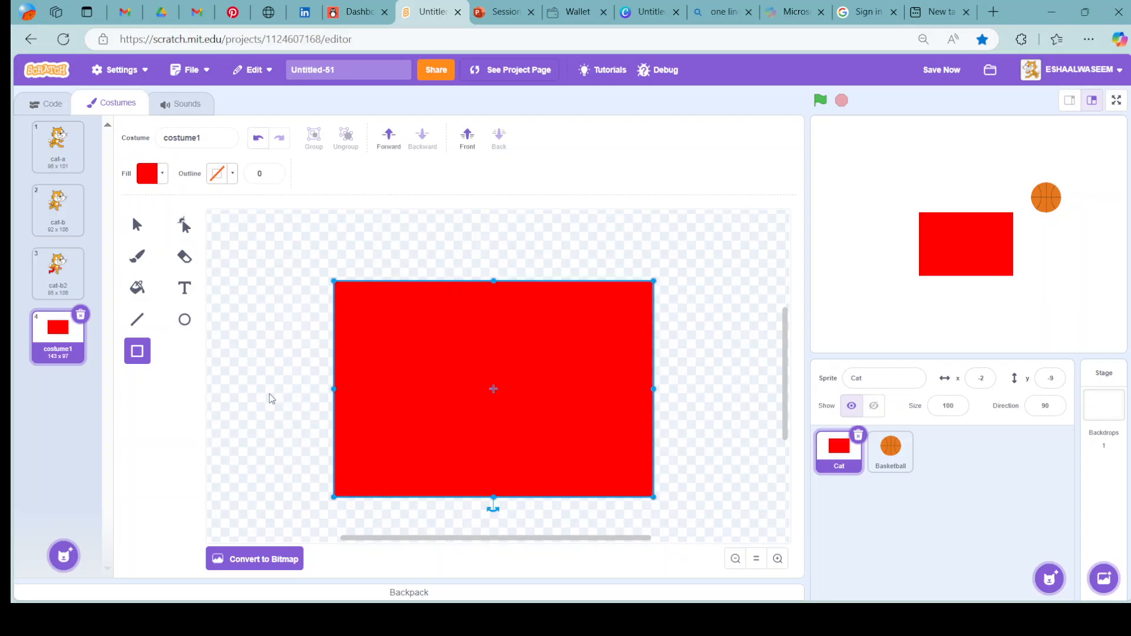
# Change the rectangle's fill to purple with color 80, saturation 100 and brightness 100.
pyautogui.click(160, 175)
pyautogui.click(170, 248)
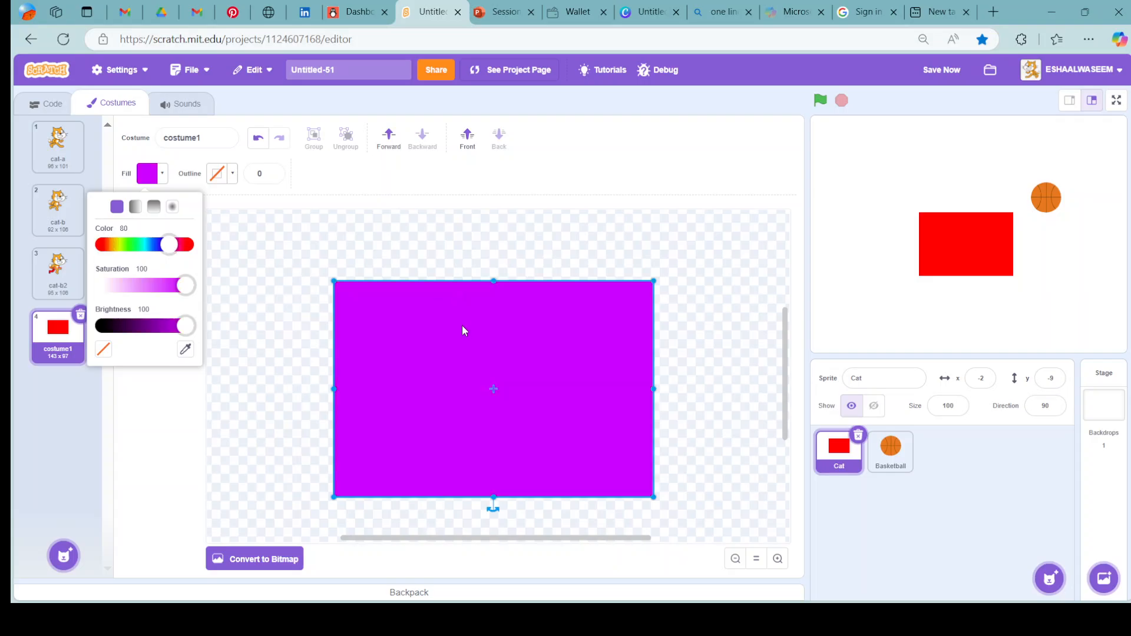
pyautogui.click(297, 290)
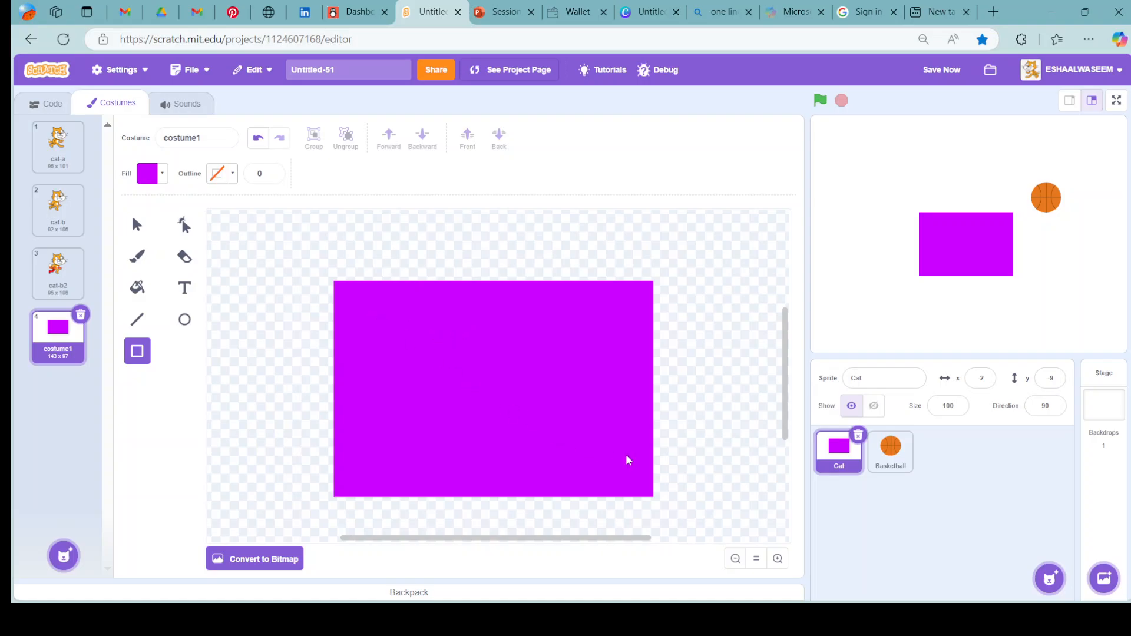
# Draw a smaller rectangle inside the purple one in costume1 and set its fill to red.
pyautogui.moveTo(367, 313); pyautogui.dragTo(621, 464)
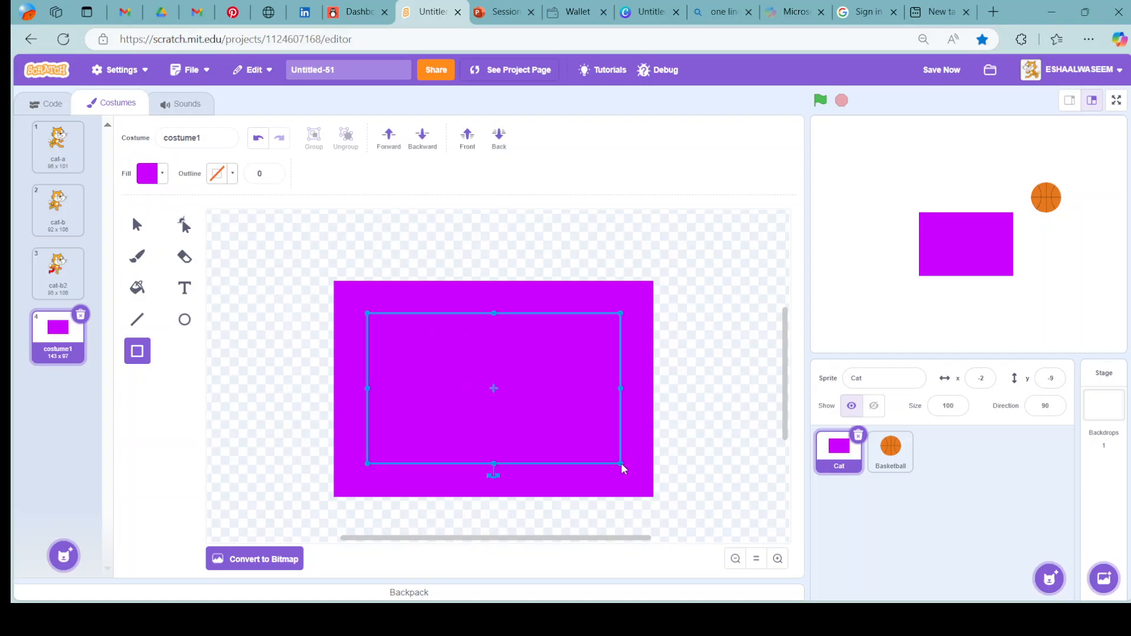
pyautogui.click(154, 177)
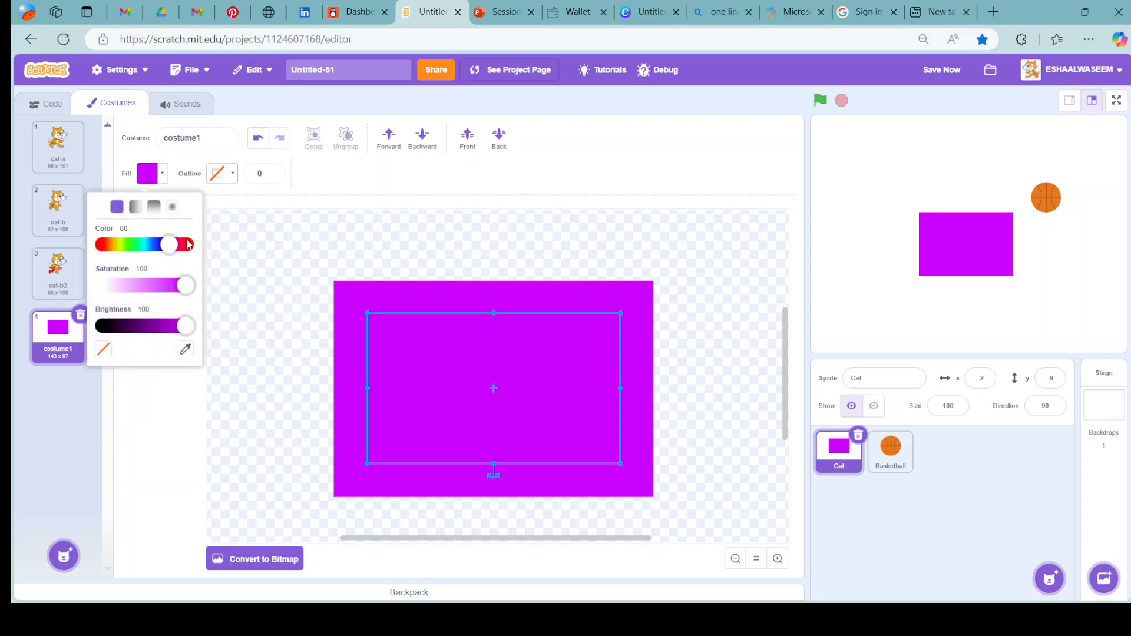
pyautogui.click(189, 244)
pyautogui.click(530, 232)
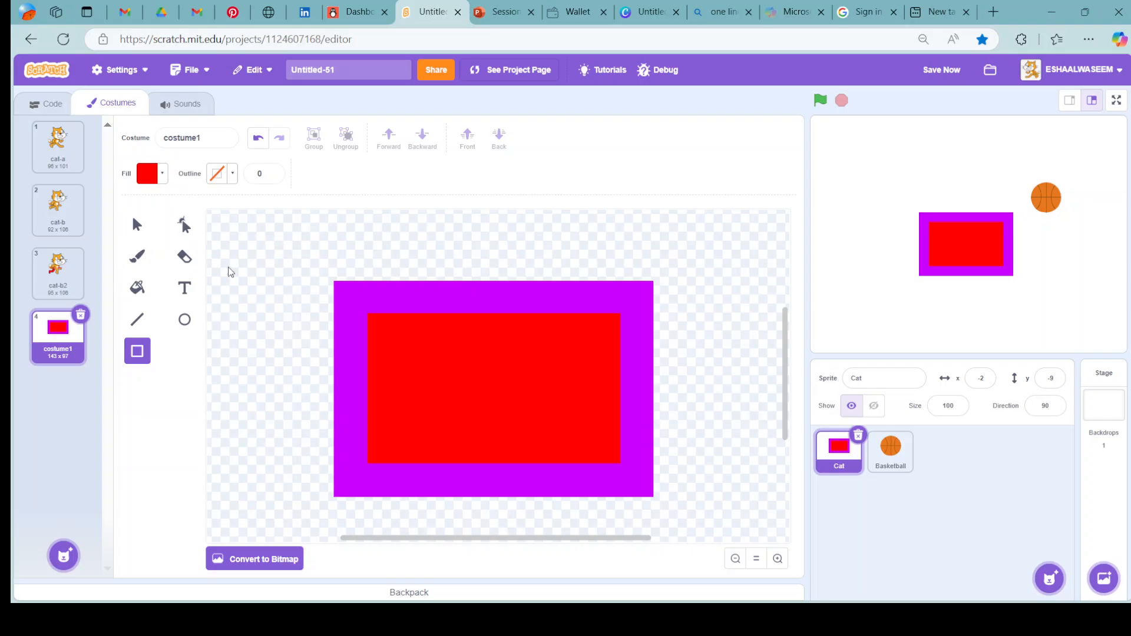
# Erase the red and purple rectangles from costume1 with the size 40 Eraser.
pyautogui.click(185, 257)
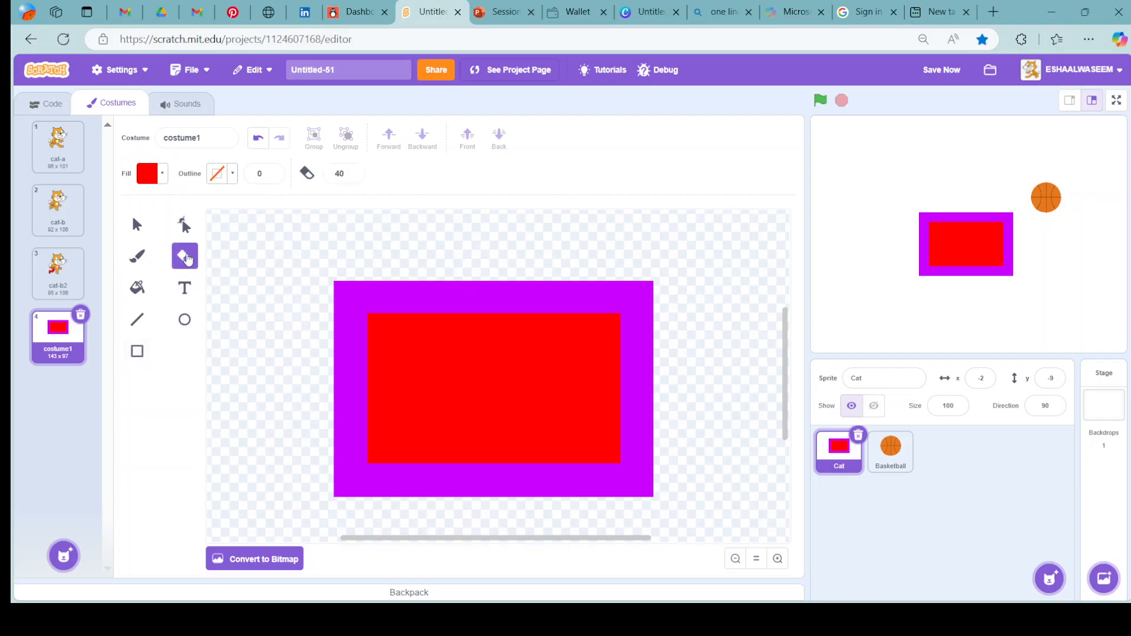
pyautogui.click(511, 383)
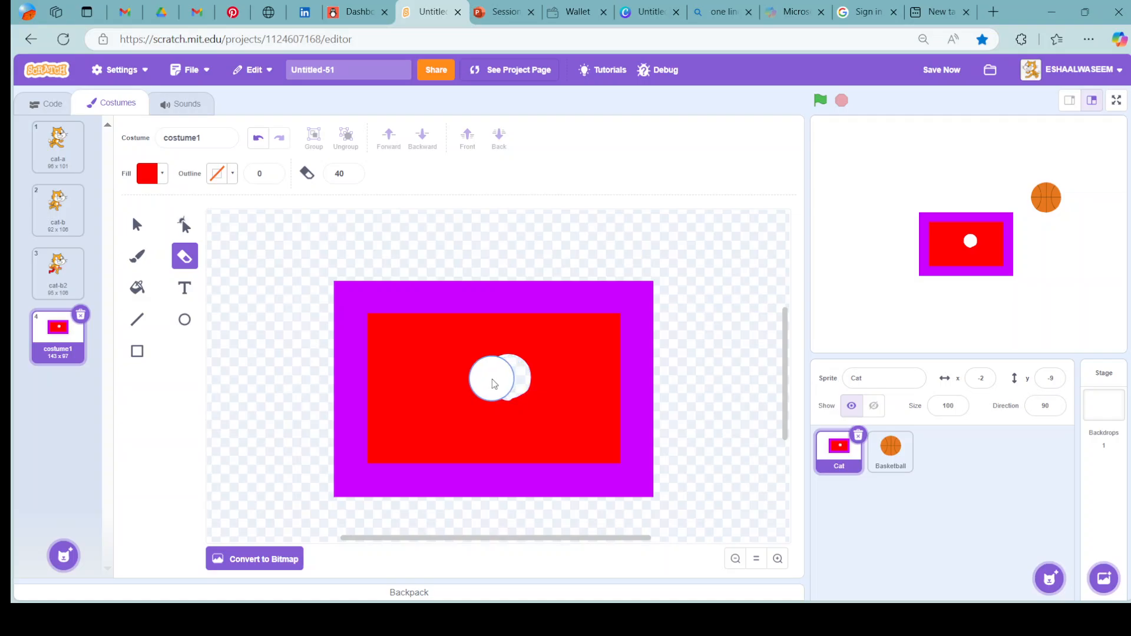
pyautogui.moveTo(491, 375)
pyautogui.mouseDown()
pyautogui.moveTo(503, 391)
pyautogui.moveTo(512, 371)
pyautogui.moveTo(495, 379)
pyautogui.moveTo(529, 395)
pyautogui.moveTo(508, 416)
pyautogui.moveTo(569, 359)
pyautogui.moveTo(489, 318)
pyautogui.moveTo(412, 397)
pyautogui.moveTo(654, 250)
pyautogui.mouseUp()
pyautogui.moveTo(696, 322)
pyautogui.mouseDown()
pyautogui.moveTo(469, 379)
pyautogui.moveTo(583, 237)
pyautogui.moveTo(732, 361)
pyautogui.moveTo(620, 556)
pyautogui.mouseUp()
pyautogui.moveTo(699, 422)
pyautogui.mouseDown()
pyautogui.moveTo(578, 457)
pyautogui.moveTo(651, 467)
pyautogui.moveTo(595, 477)
pyautogui.moveTo(369, 459)
pyautogui.moveTo(532, 497)
pyautogui.moveTo(313, 474)
pyautogui.moveTo(285, 364)
pyautogui.moveTo(259, 409)
pyautogui.moveTo(265, 310)
pyautogui.moveTo(540, 267)
pyautogui.moveTo(309, 240)
pyautogui.moveTo(676, 467)
pyautogui.moveTo(244, 448)
pyautogui.moveTo(530, 293)
pyautogui.mouseUp()
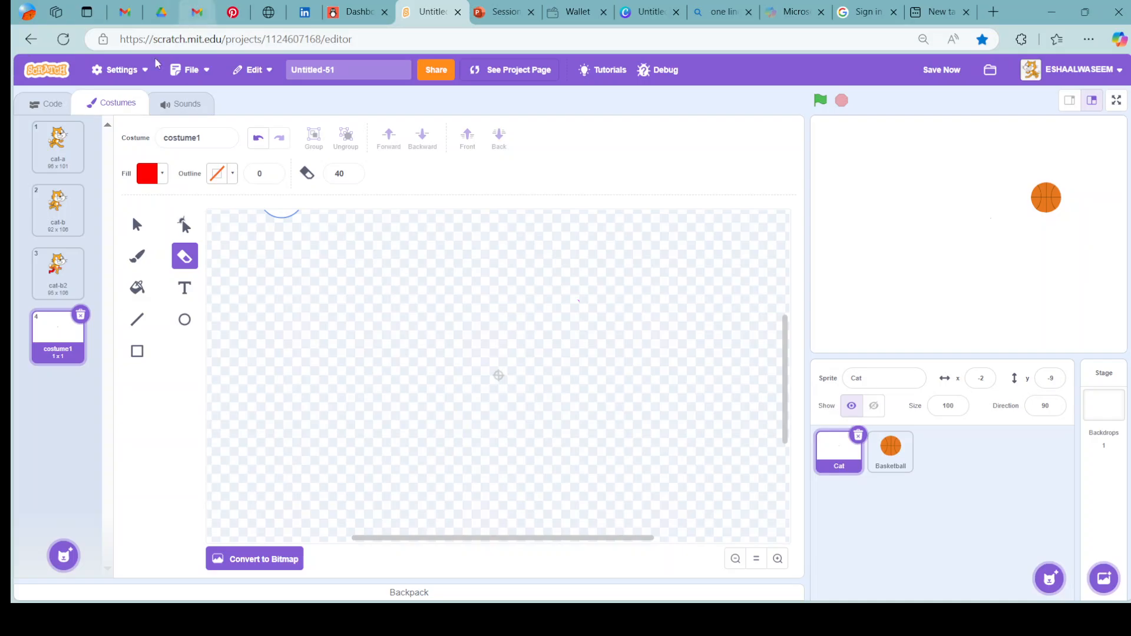
# Paint a new sprite and draw a filled red circle about 284 by 269 near the centre of its canvas.
pyautogui.click(39, 105)
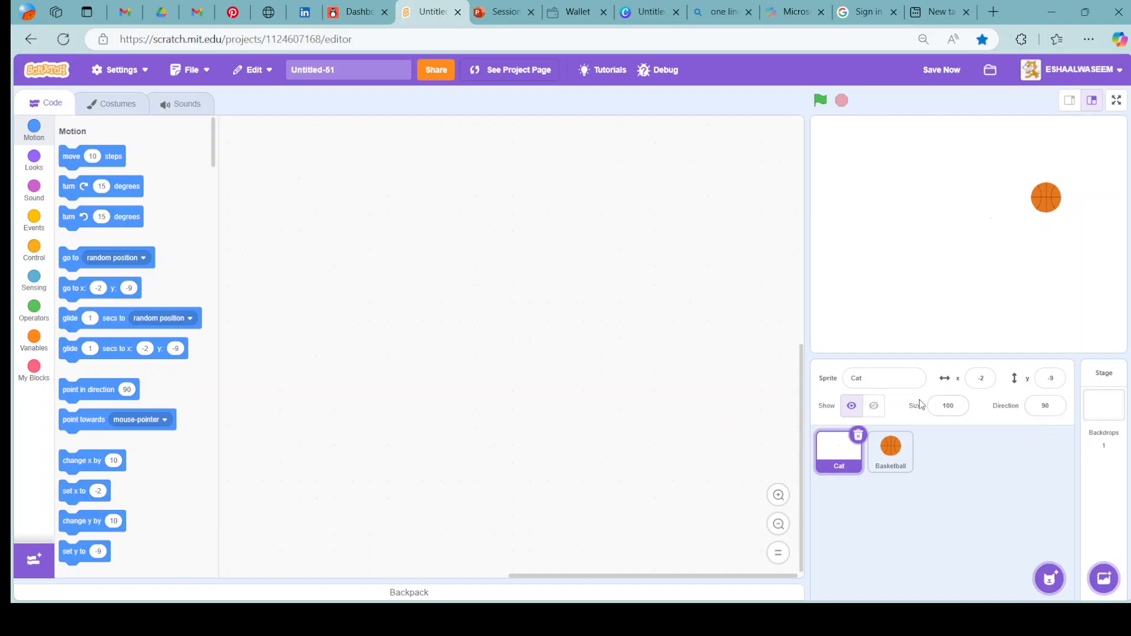
pyautogui.moveTo(1048, 576)
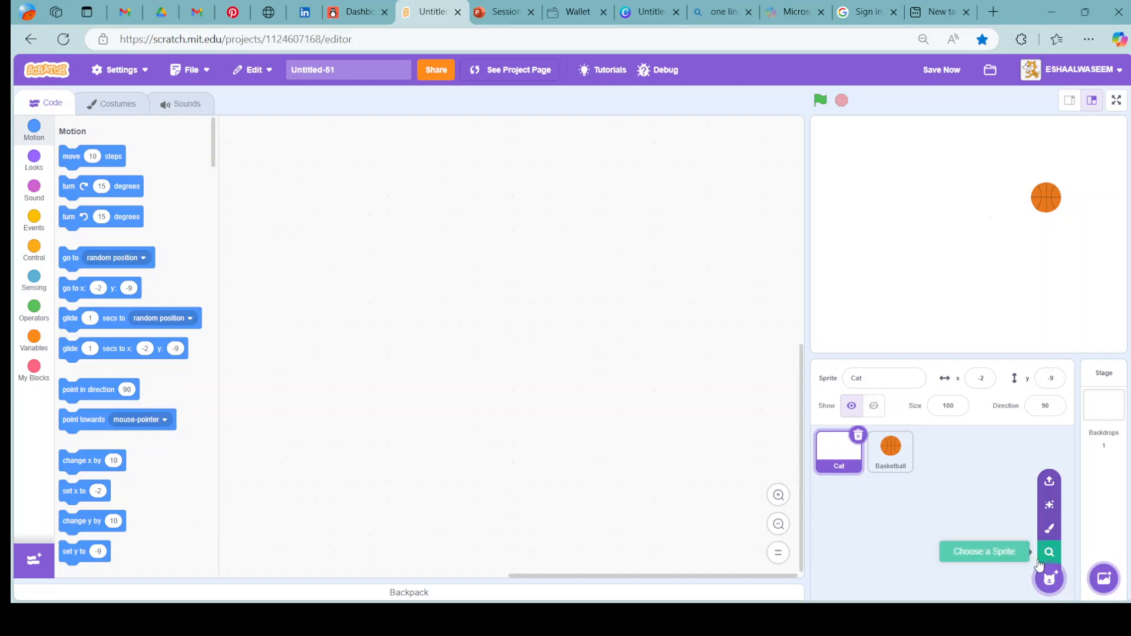
pyautogui.click(1049, 529)
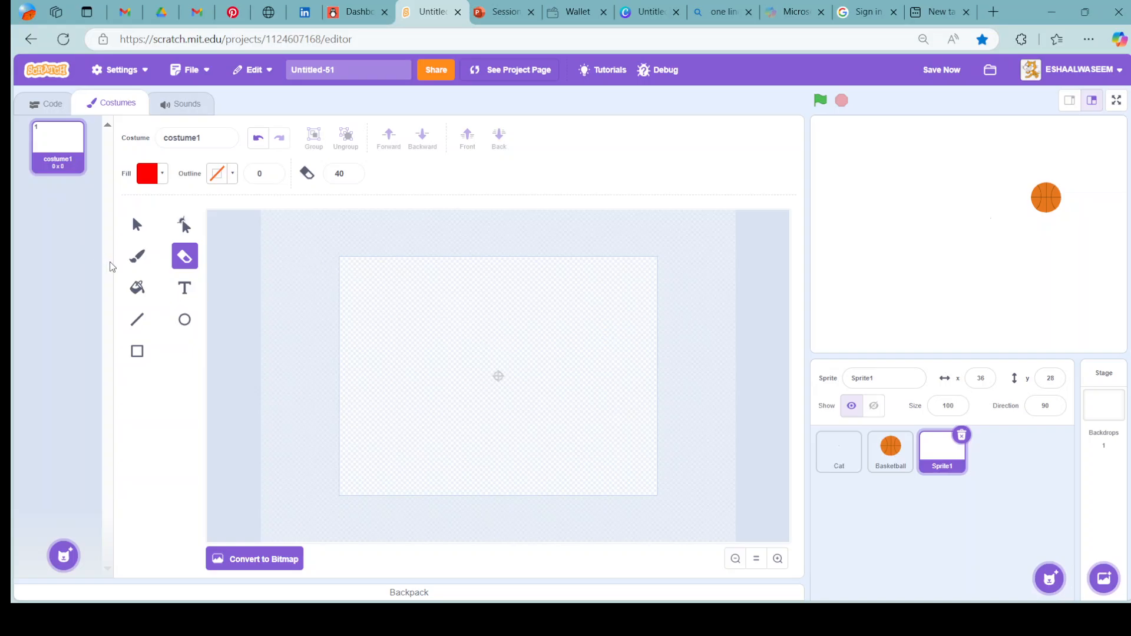
pyautogui.click(185, 320)
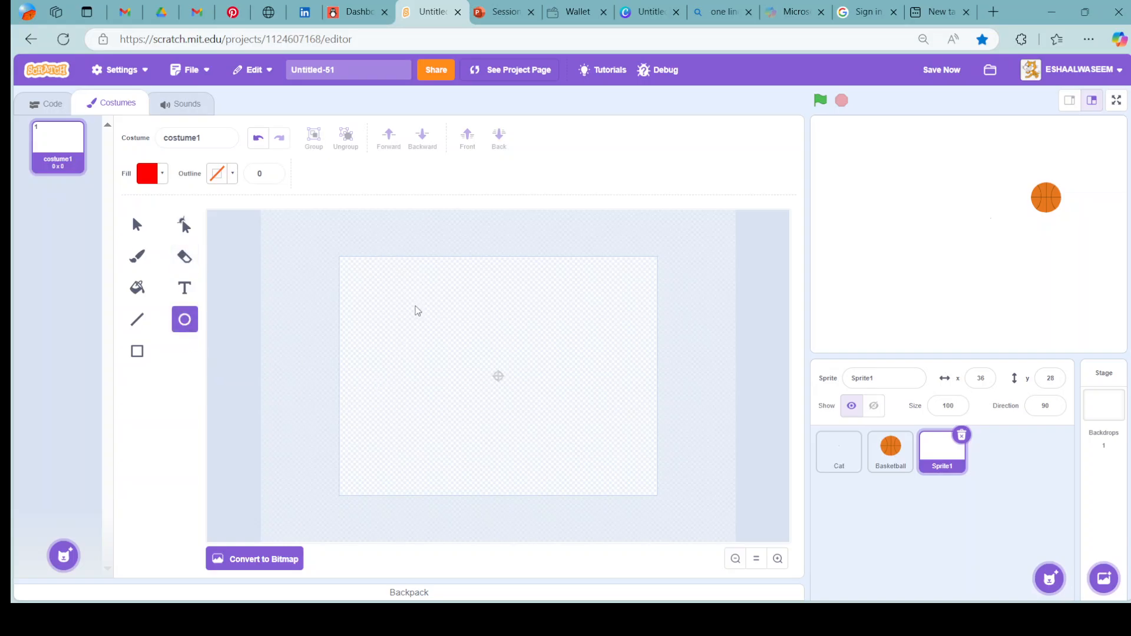
pyautogui.moveTo(411, 305); pyautogui.dragTo(598, 483)
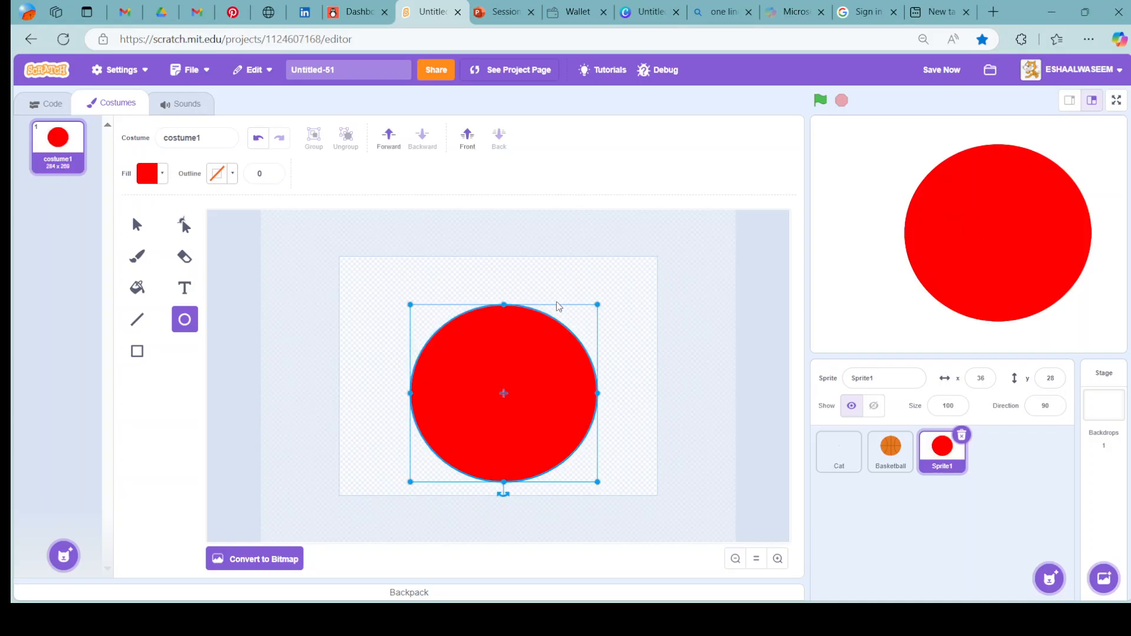
pyautogui.moveTo(510, 427); pyautogui.dragTo(509, 409)
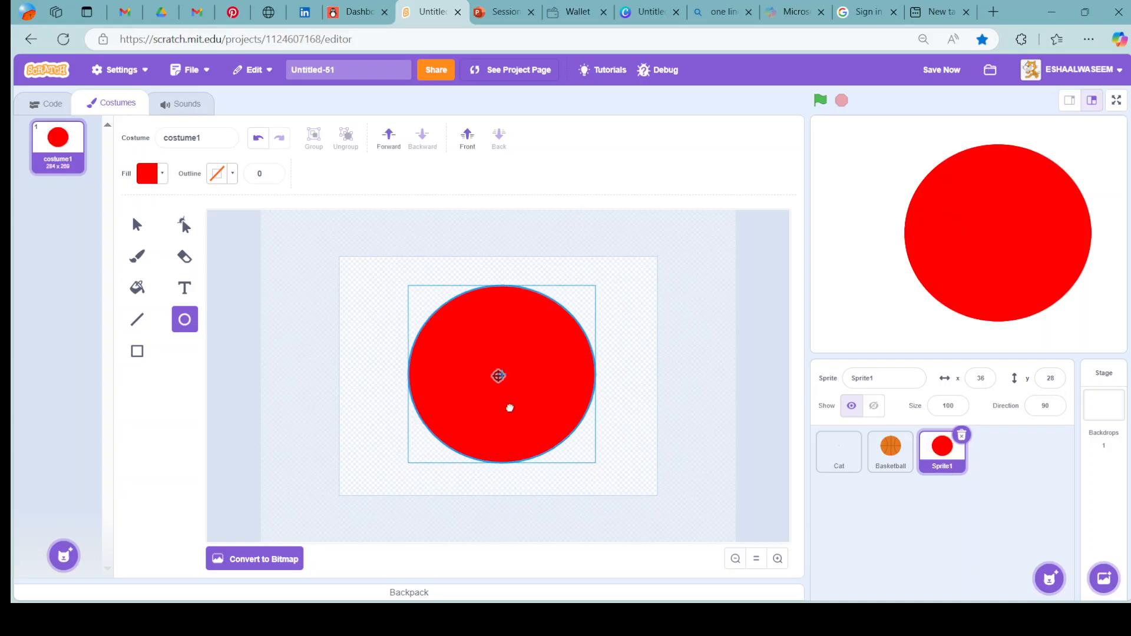
pyautogui.click(296, 330)
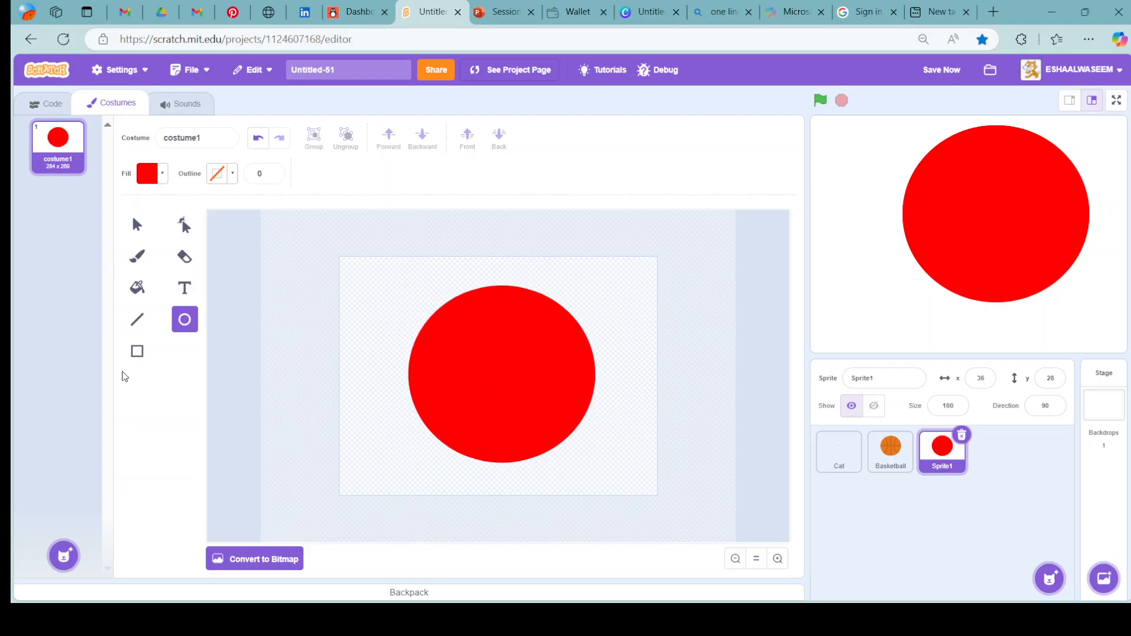
# Draw a pink square with fill color 98, saturation 51 and brightness 100, overlapping the red circle's right side.
pyautogui.click(137, 351)
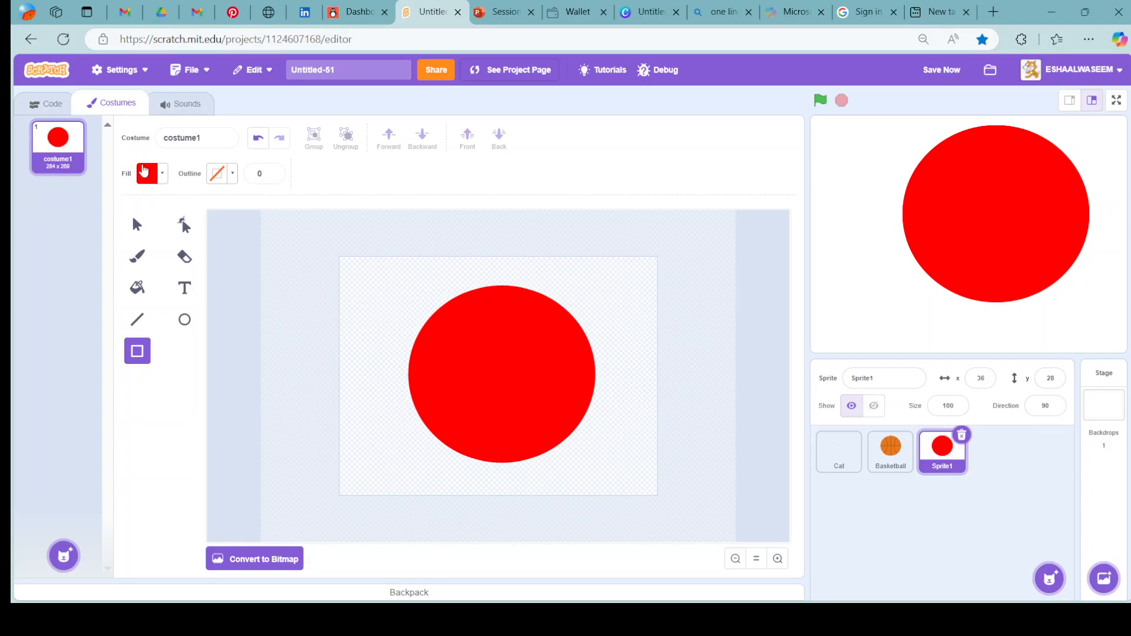
pyautogui.click(161, 174)
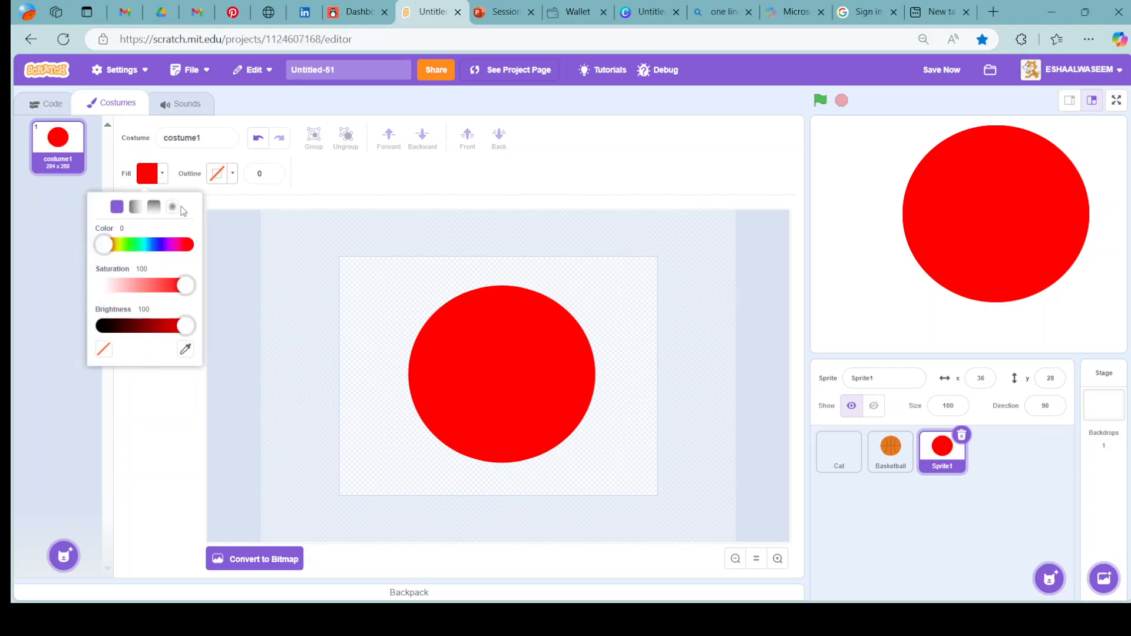
pyautogui.click(187, 245)
pyautogui.click(150, 291)
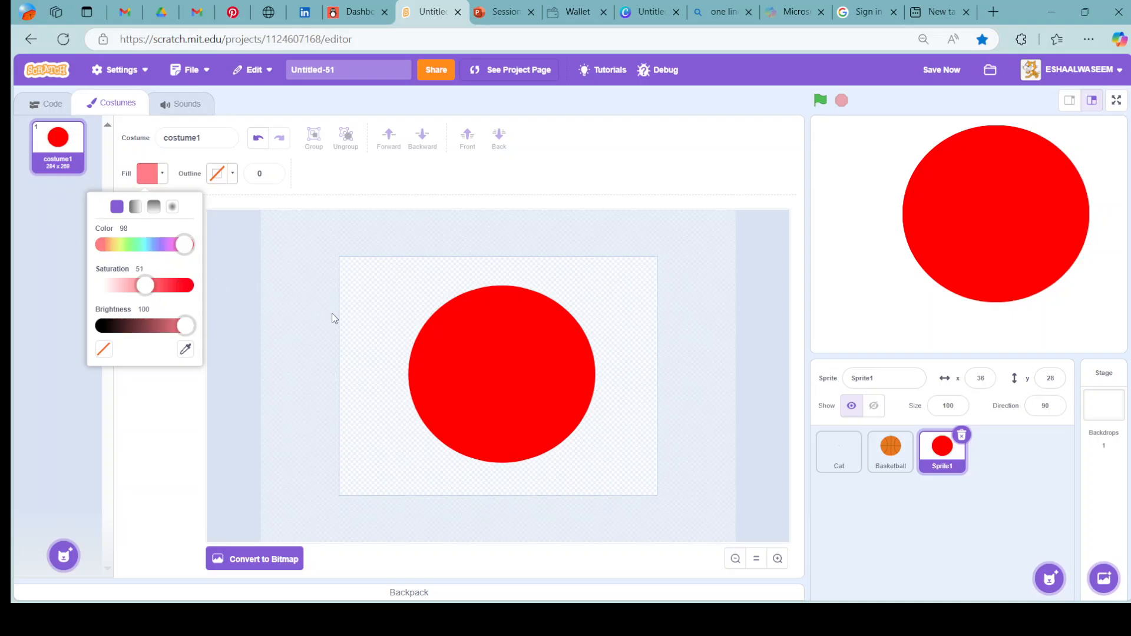
pyautogui.click(333, 314)
pyautogui.moveTo(546, 358); pyautogui.dragTo(623, 435)
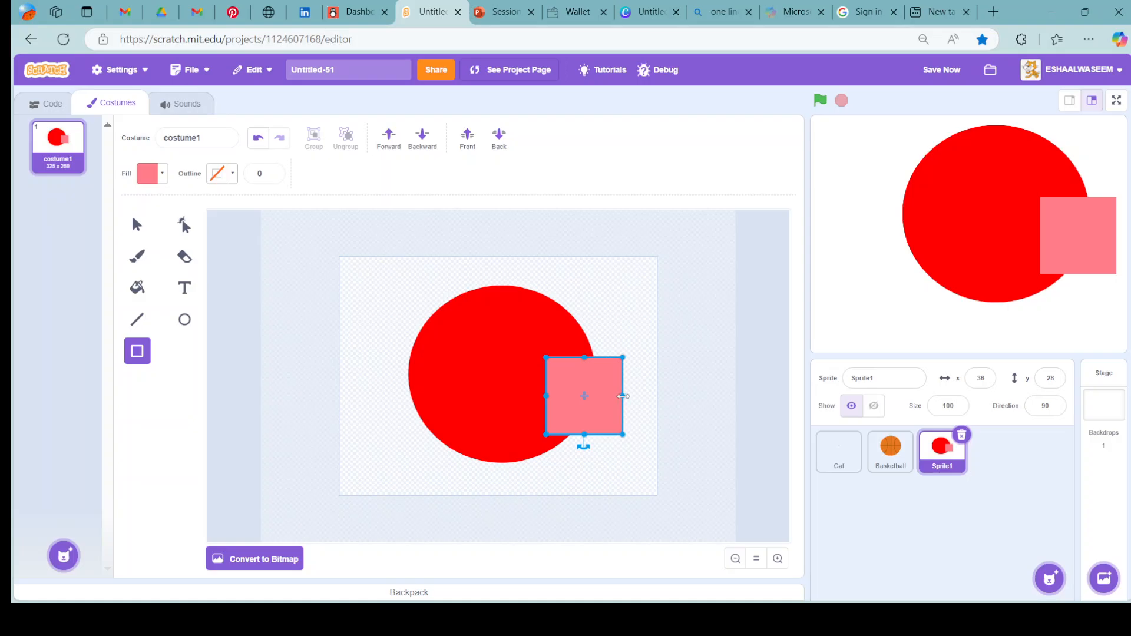
# Rotate the pink square about 45 degrees into a diamond and place its corner over the circle's right side.
pyautogui.moveTo(623, 396)
pyautogui.mouseDown()
pyautogui.moveTo(595, 392)
pyautogui.moveTo(610, 388)
pyautogui.mouseUp()
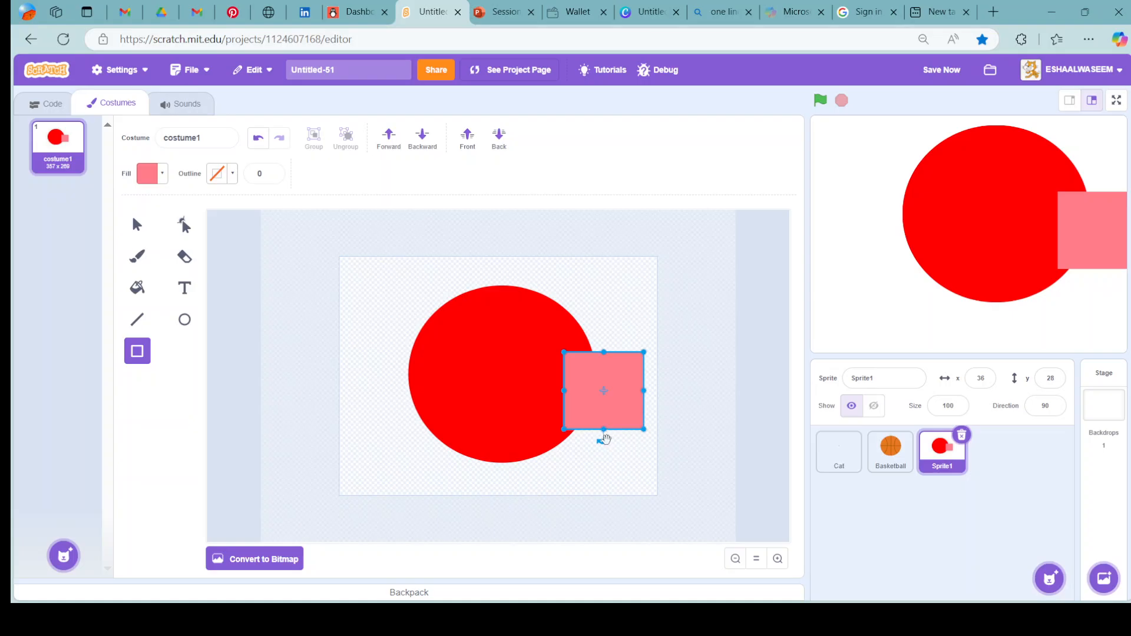
pyautogui.moveTo(603, 438); pyautogui.dragTo(643, 428)
pyautogui.moveTo(591, 389); pyautogui.dragTo(589, 382)
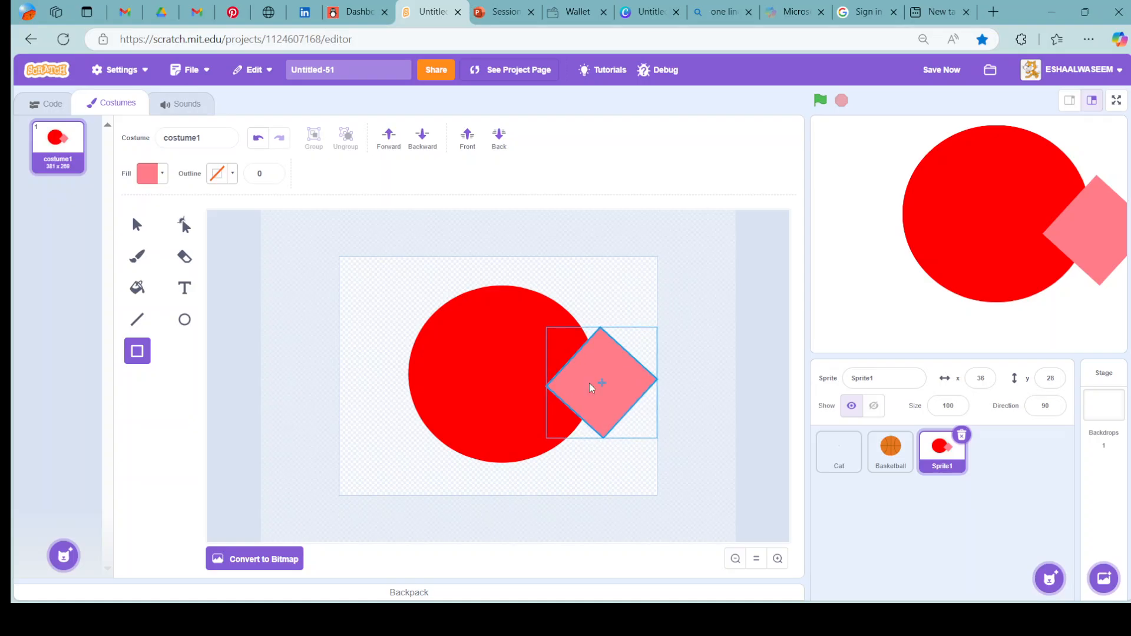
# Set the diamond's fill to white by reducing its saturation to 0.
pyautogui.click(164, 174)
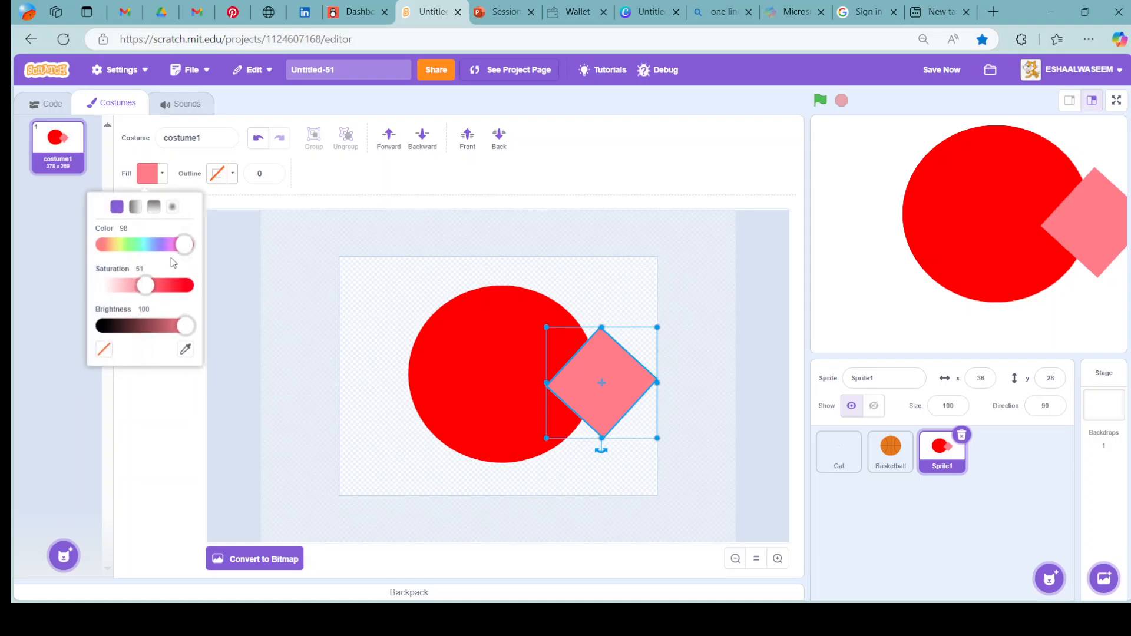
pyautogui.moveTo(148, 285); pyautogui.dragTo(105, 285)
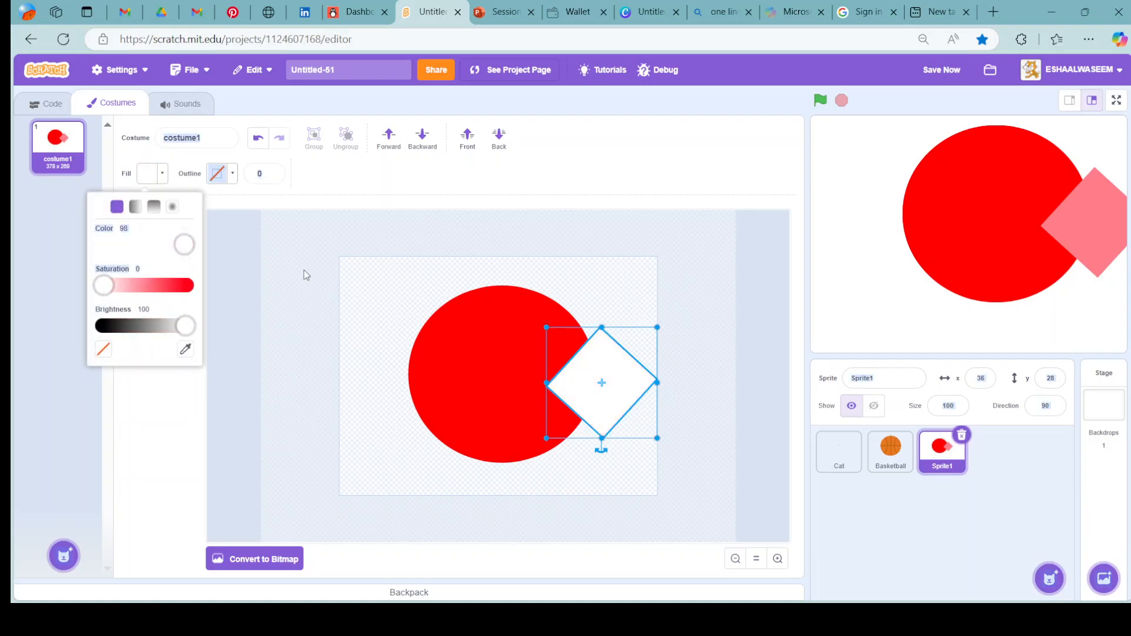
pyautogui.click(353, 266)
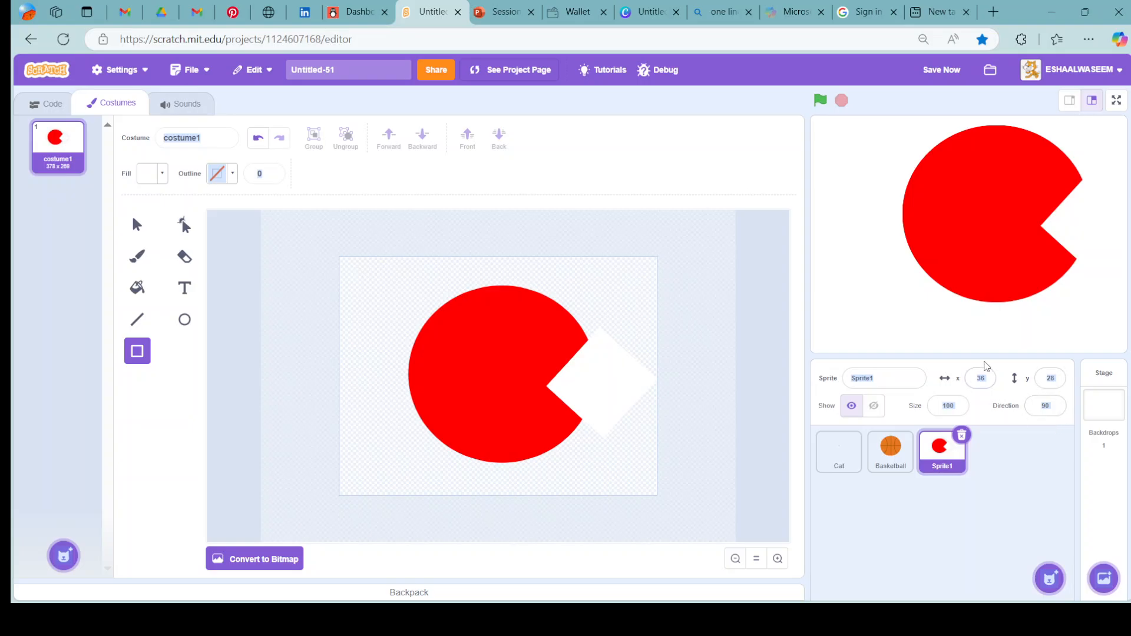
# Set the new sprite's size to 30 and move it to the stage's left edge at x -249, y -37.
pyautogui.click(964, 406)
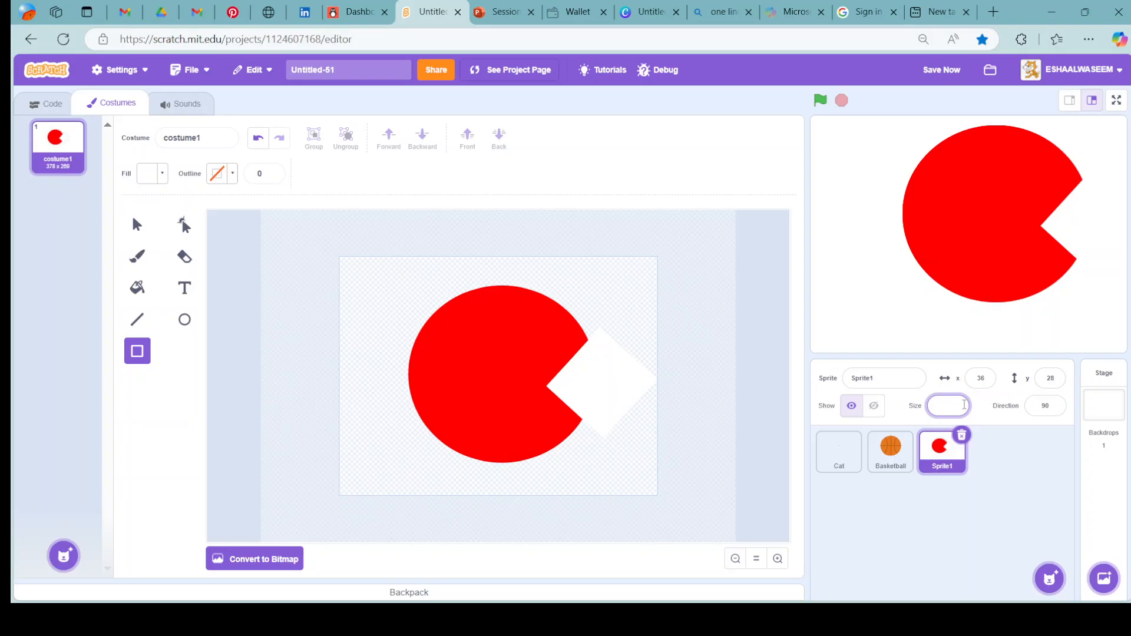
pyautogui.click(1006, 519)
pyautogui.moveTo(995, 236); pyautogui.dragTo(765, 247)
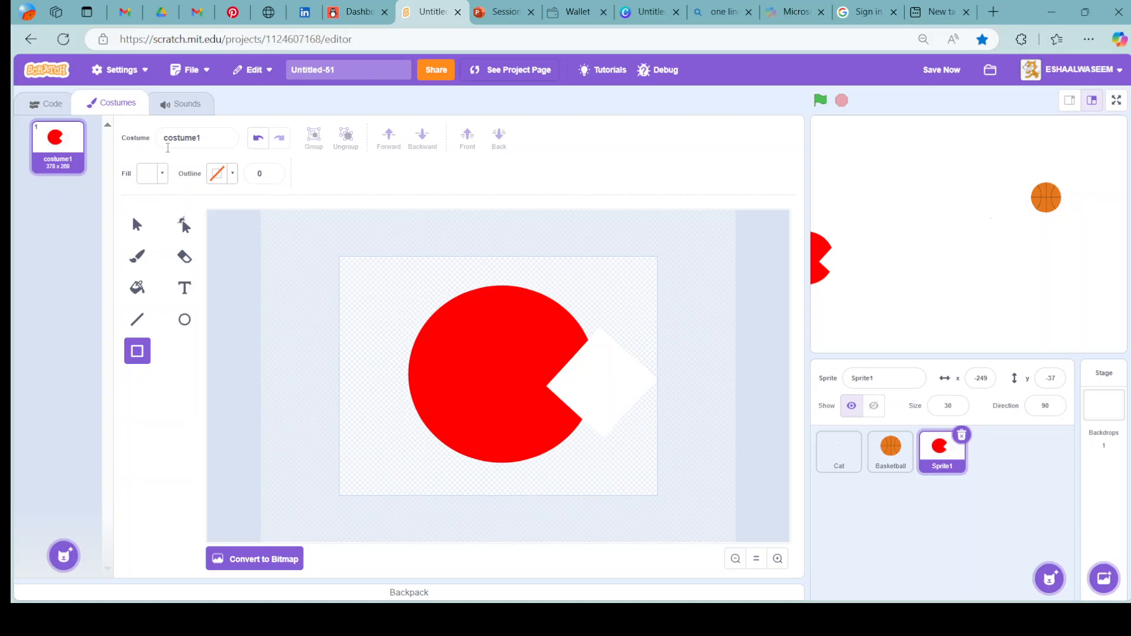
# Select the white diamond on the red circle and make its fill transparent.
pyautogui.click(162, 173)
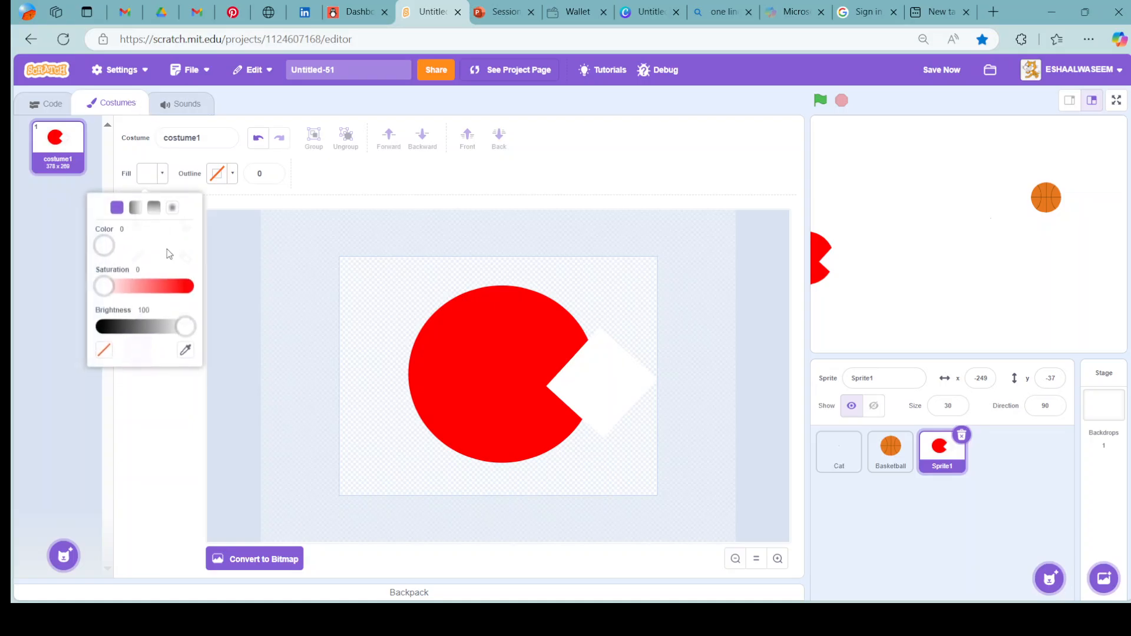
pyautogui.click(105, 351)
pyautogui.click(233, 314)
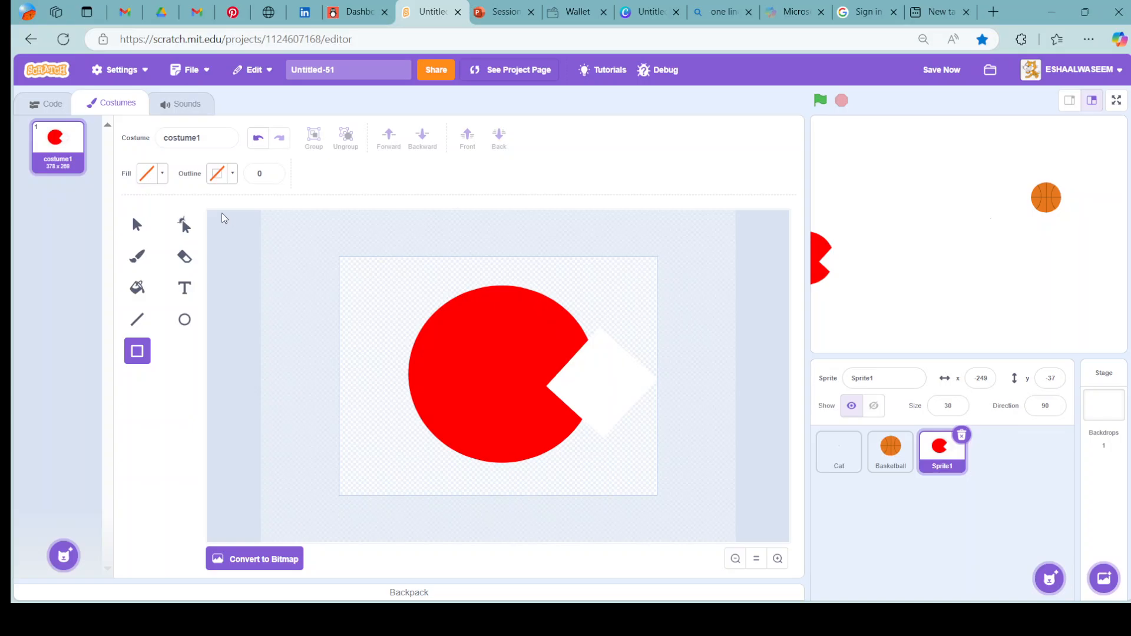
pyautogui.click(144, 225)
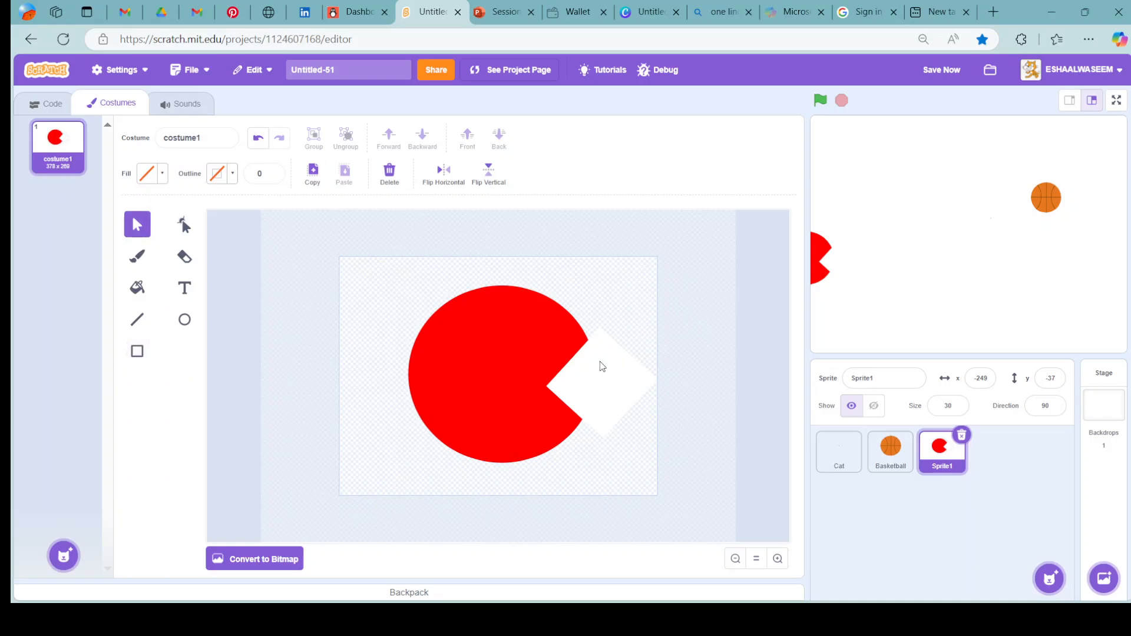
pyautogui.click(580, 383)
pyautogui.click(159, 174)
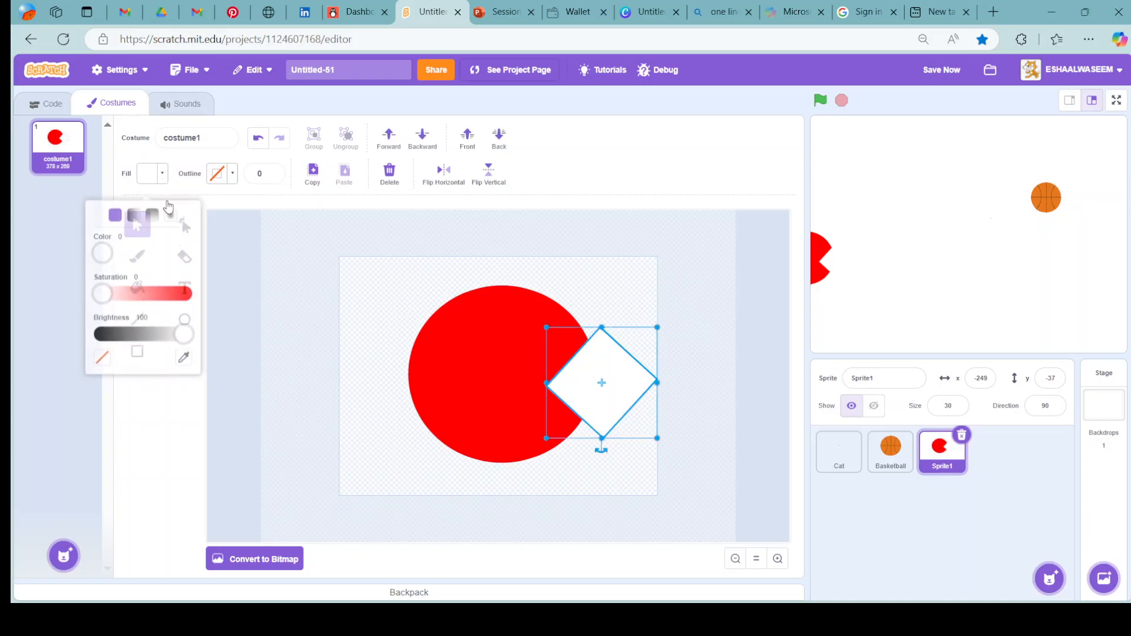
pyautogui.click(104, 350)
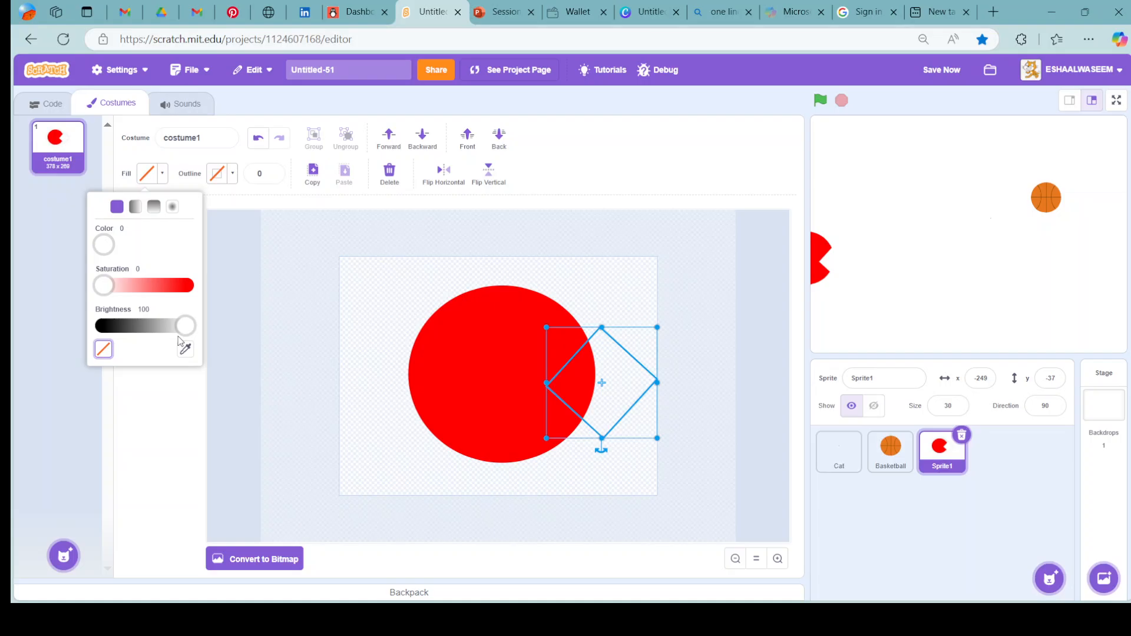
pyautogui.click(250, 344)
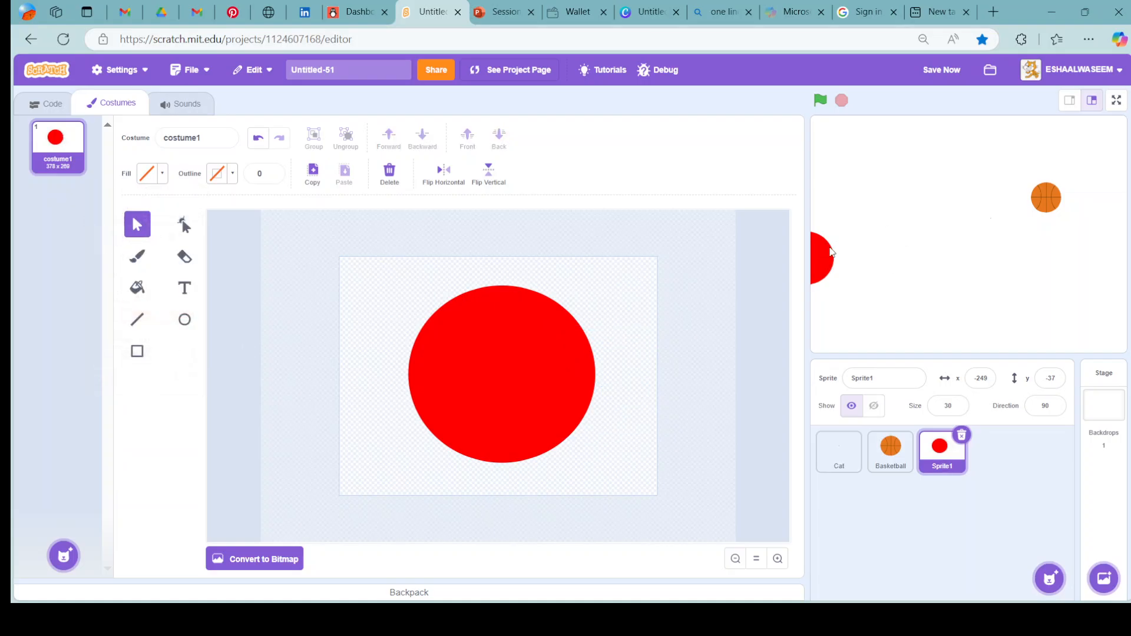
# Move the sprite on the stage to x -161, y 6 and centre the red circle on its costume canvas.
pyautogui.moveTo(831, 253); pyautogui.dragTo(880, 226)
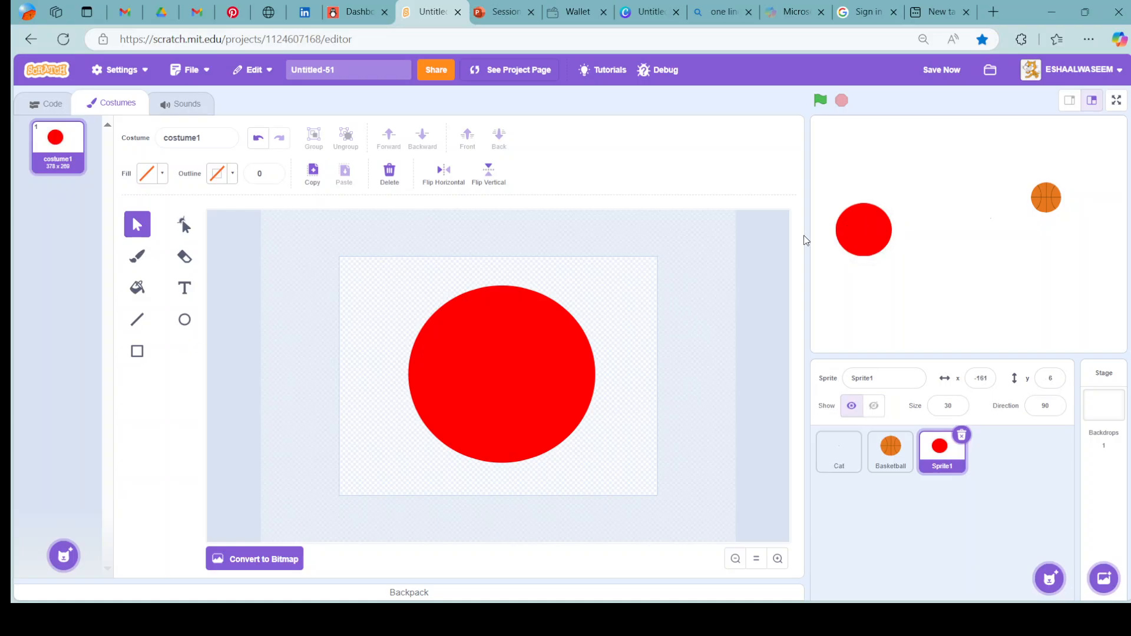
pyautogui.moveTo(560, 351); pyautogui.dragTo(526, 347)
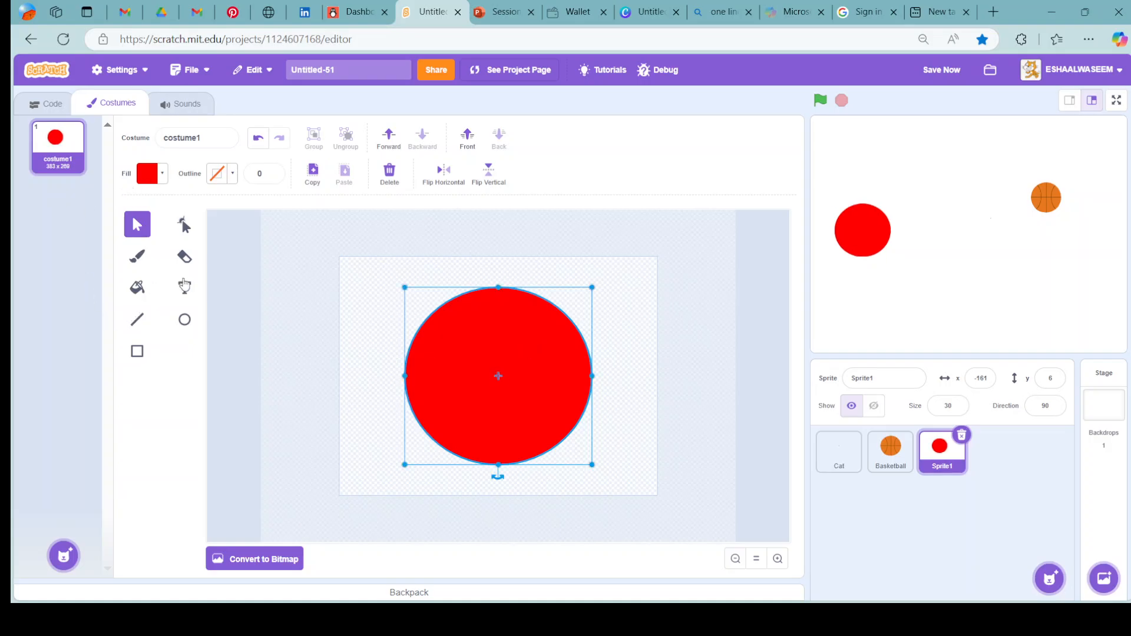
# Add the text "AN" in white Sans Serif on the red circle, with saturation 0 and brightness 100.
pyautogui.click(185, 287)
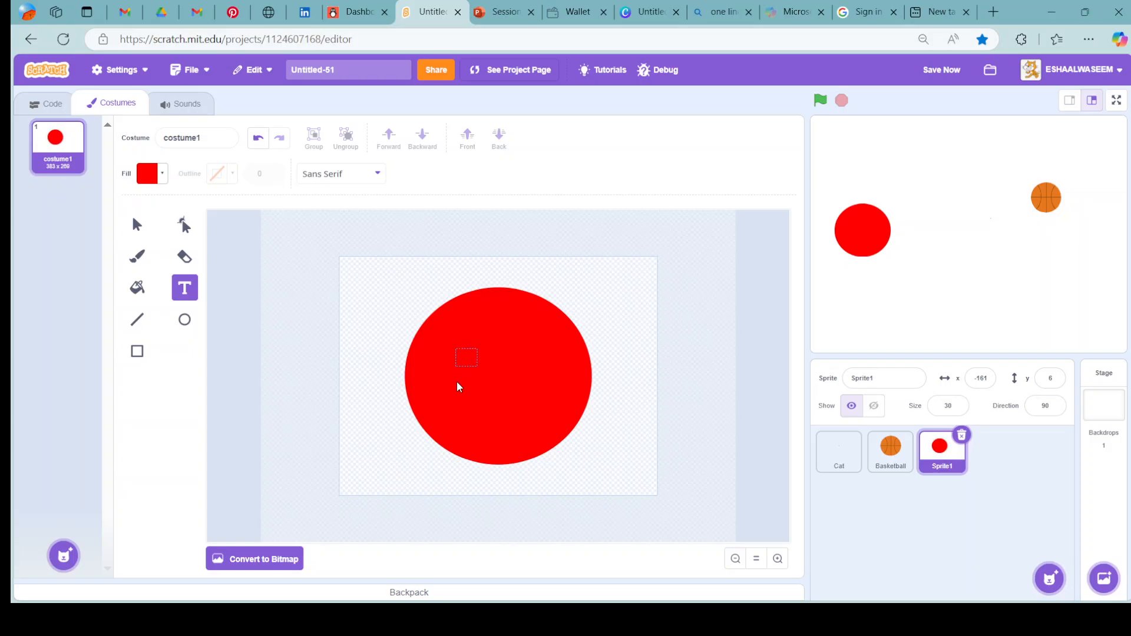
pyautogui.click(162, 175)
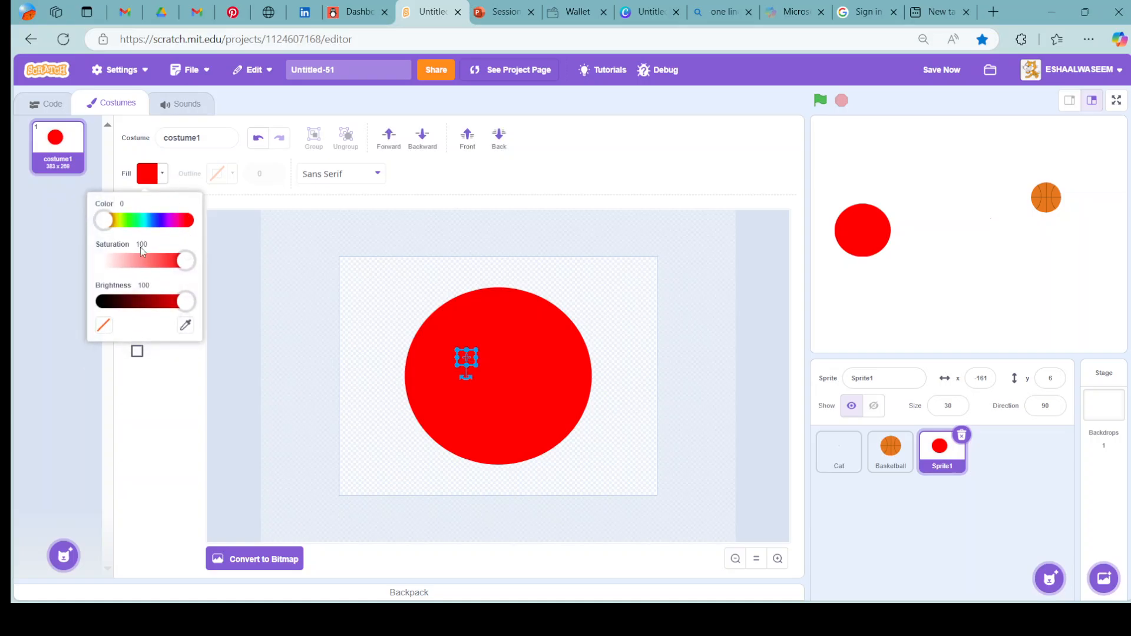
pyautogui.moveTo(133, 259); pyautogui.dragTo(31, 266)
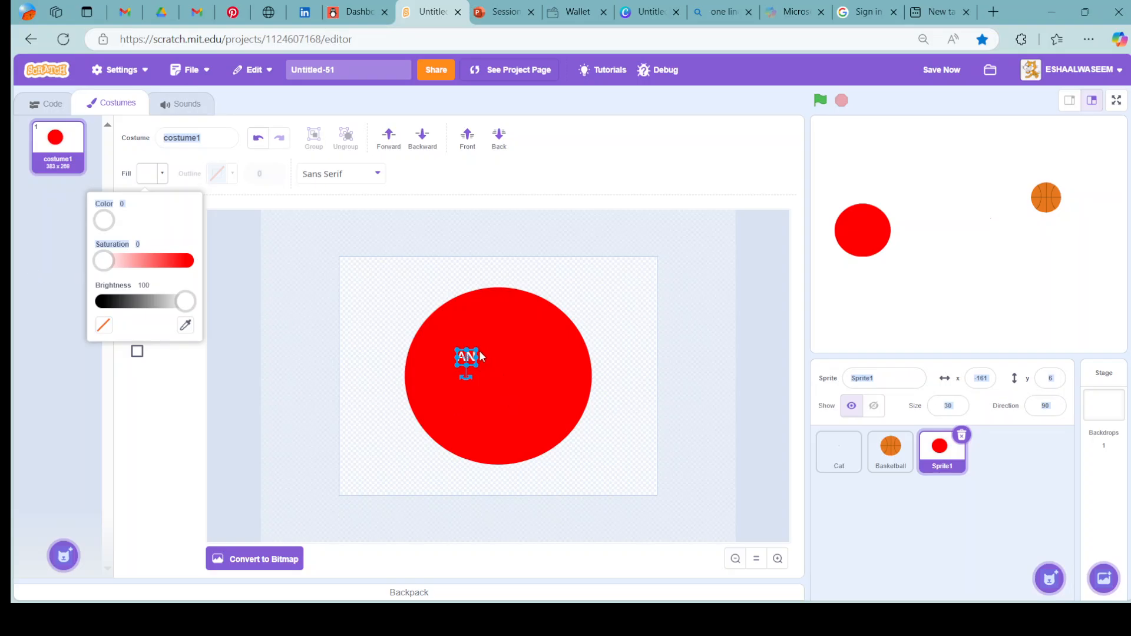
# Complete the white "AN" text as the character's first name in capitals and move it to the red circle's centre.
pyautogui.click(471, 356)
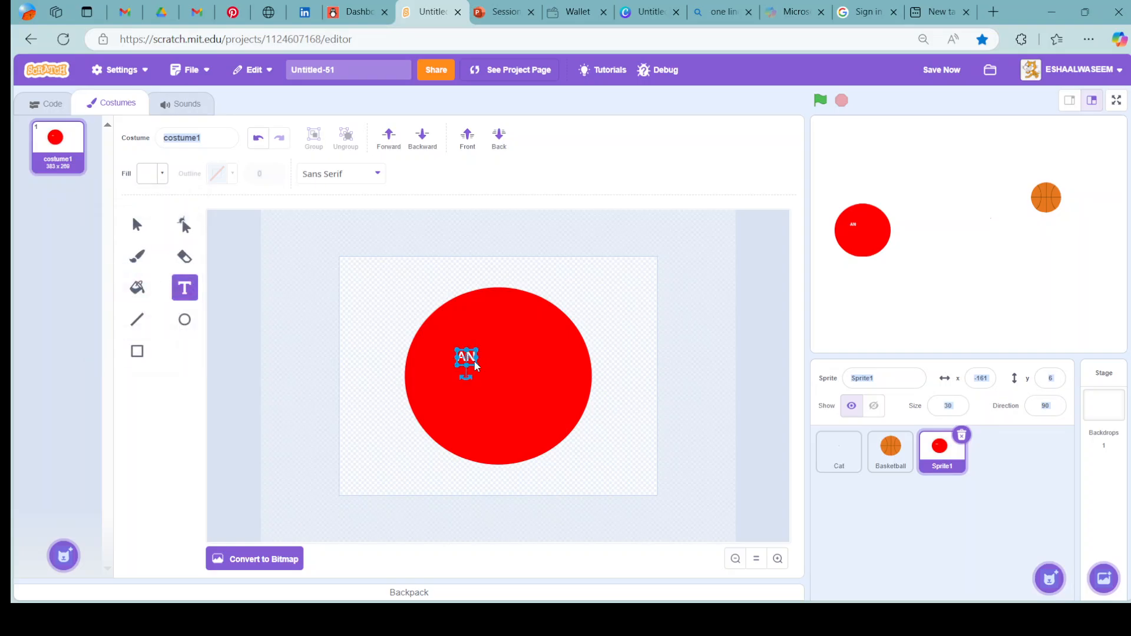
pyautogui.click(468, 358)
pyautogui.click(487, 366)
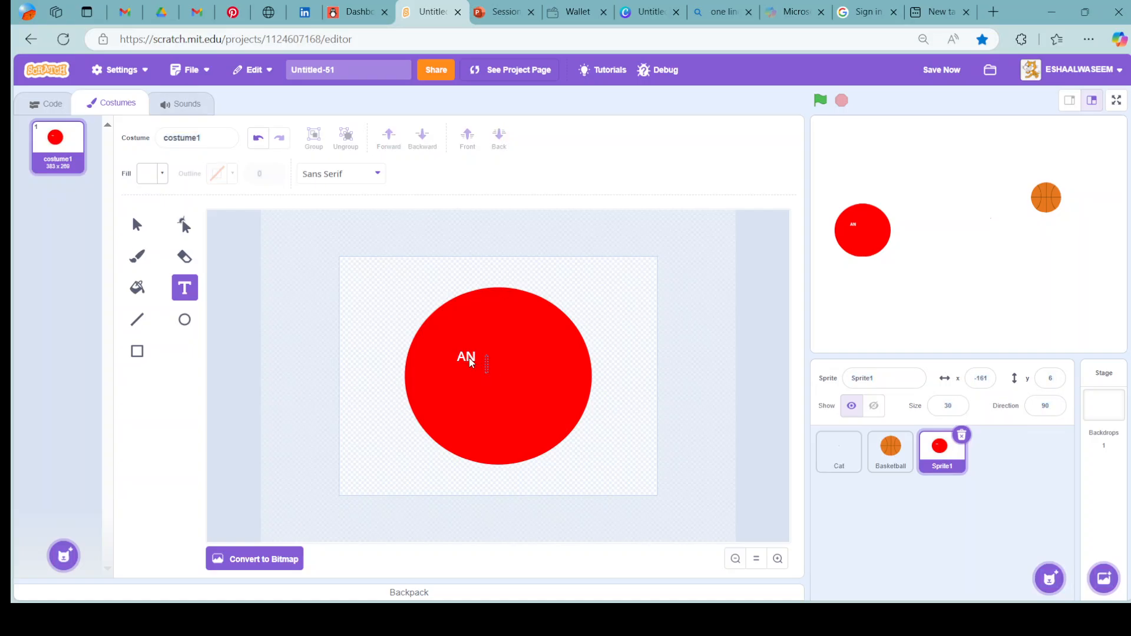
pyautogui.click(475, 355)
pyautogui.write('d')
pyautogui.press('BackSpace')
pyautogui.write('Di')
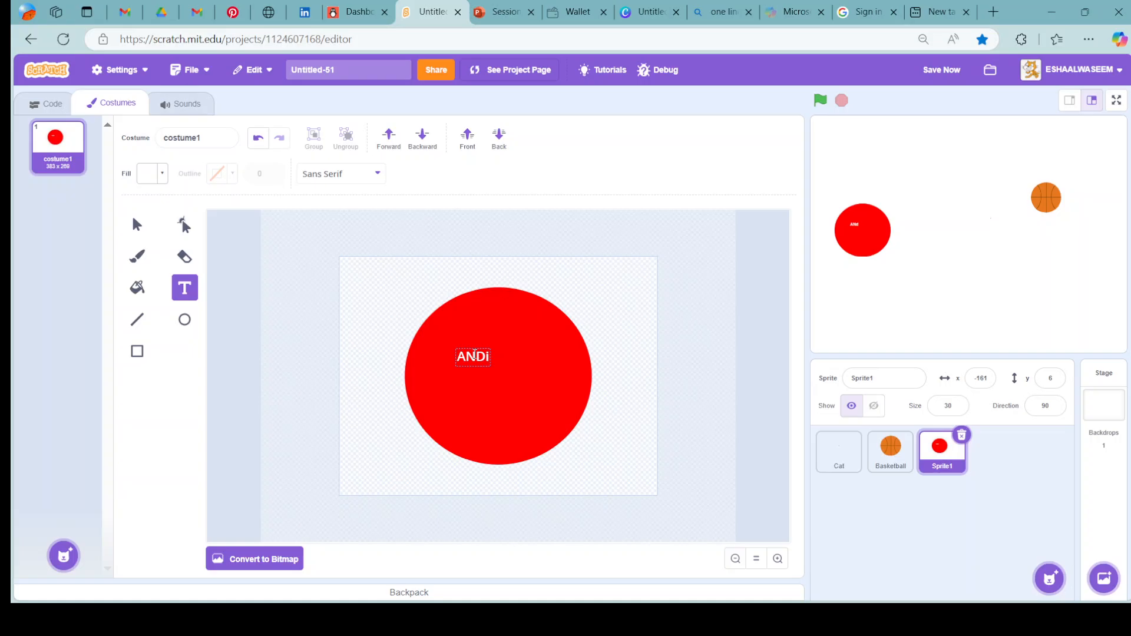
pyautogui.press('BackSpace')
pyautogui.write('IE')
pyautogui.moveTo(473, 364); pyautogui.dragTo(499, 383)
pyautogui.click(654, 297)
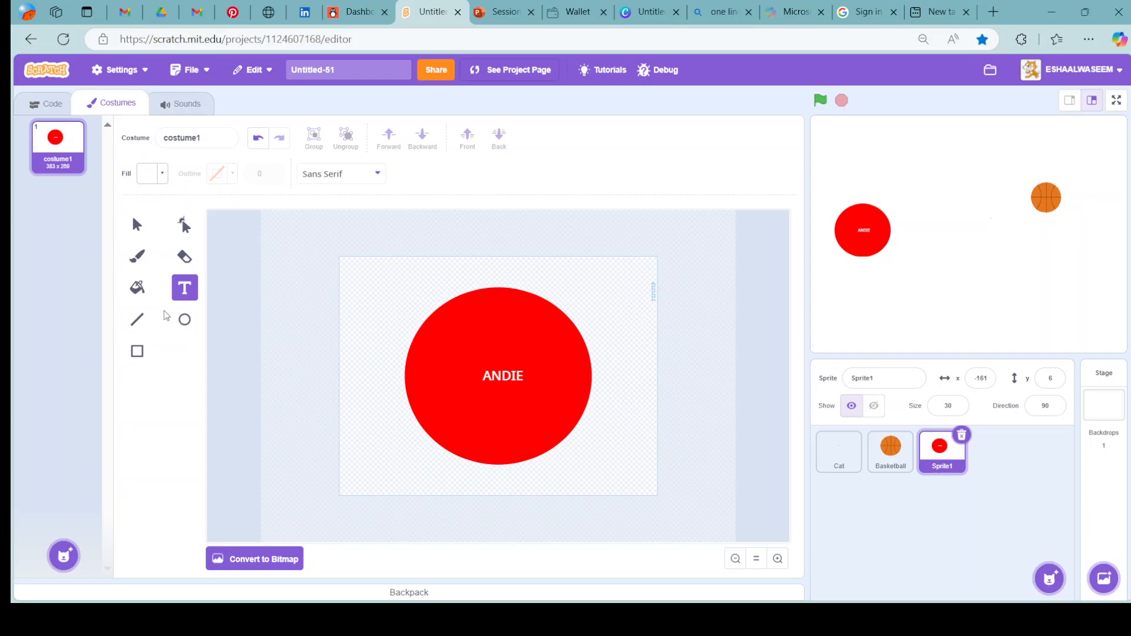
pyautogui.click(139, 319)
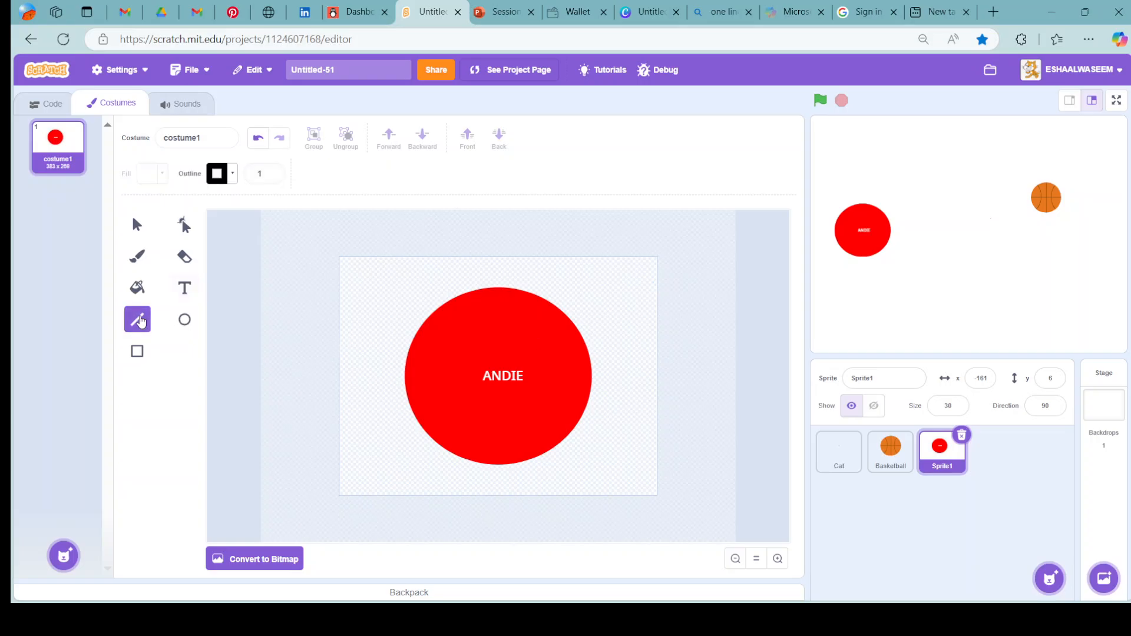
pyautogui.click(235, 184)
pyautogui.click(330, 327)
pyautogui.moveTo(492, 348); pyautogui.dragTo(279, 419)
pyautogui.moveTo(390, 567); pyautogui.dragTo(504, 333)
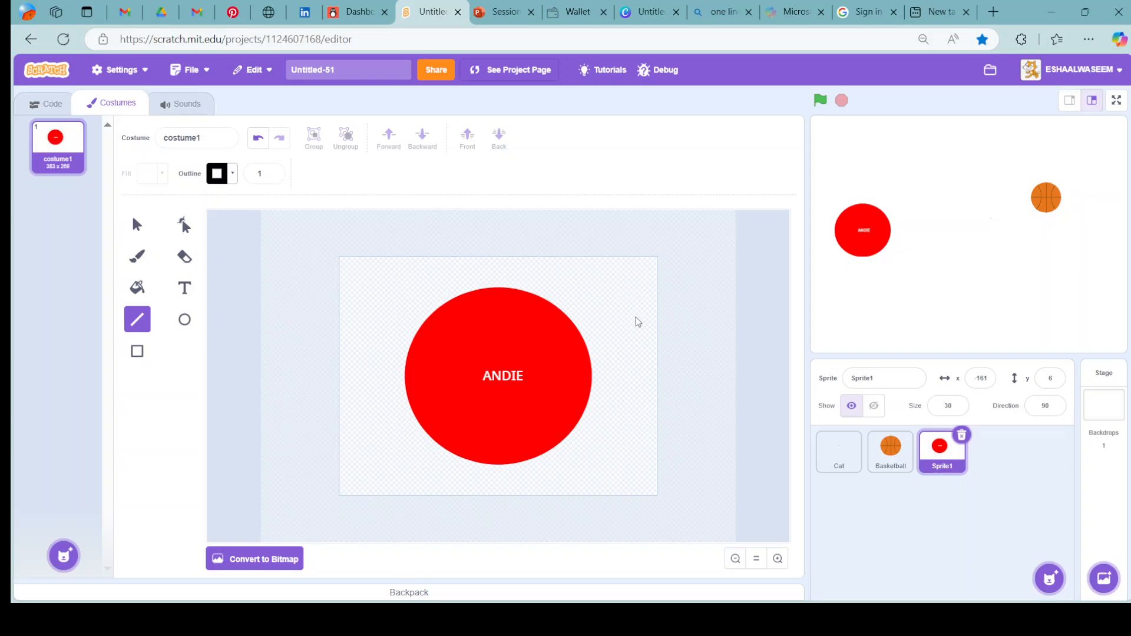
pyautogui.click(52, 105)
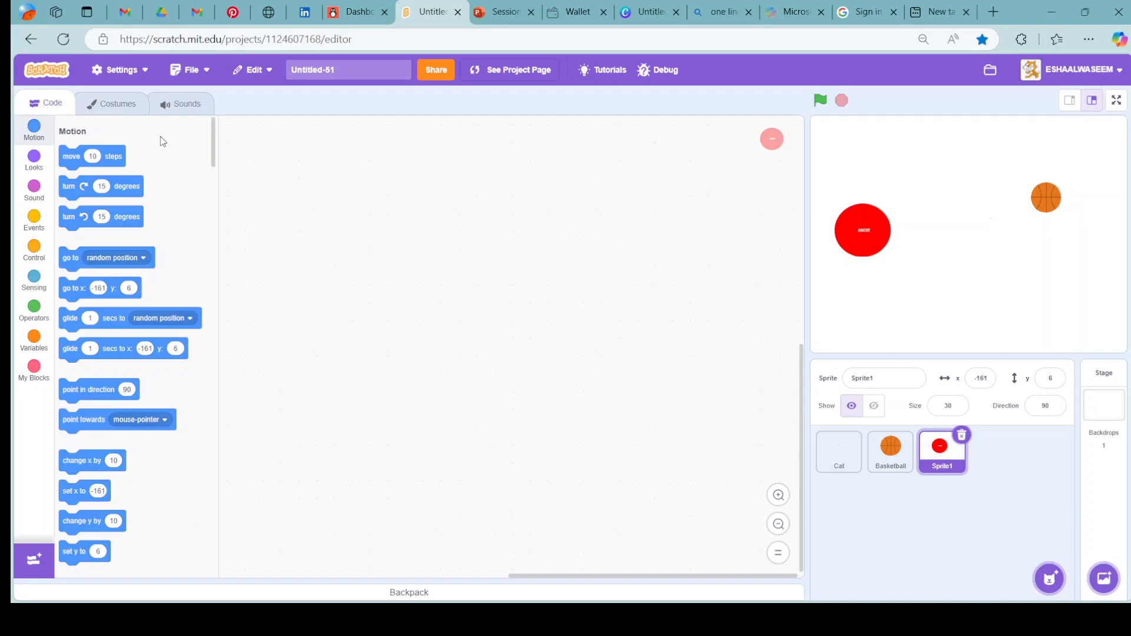
# Create a new blank backdrop for the stage with the Paint option.
pyautogui.moveTo(1053, 580)
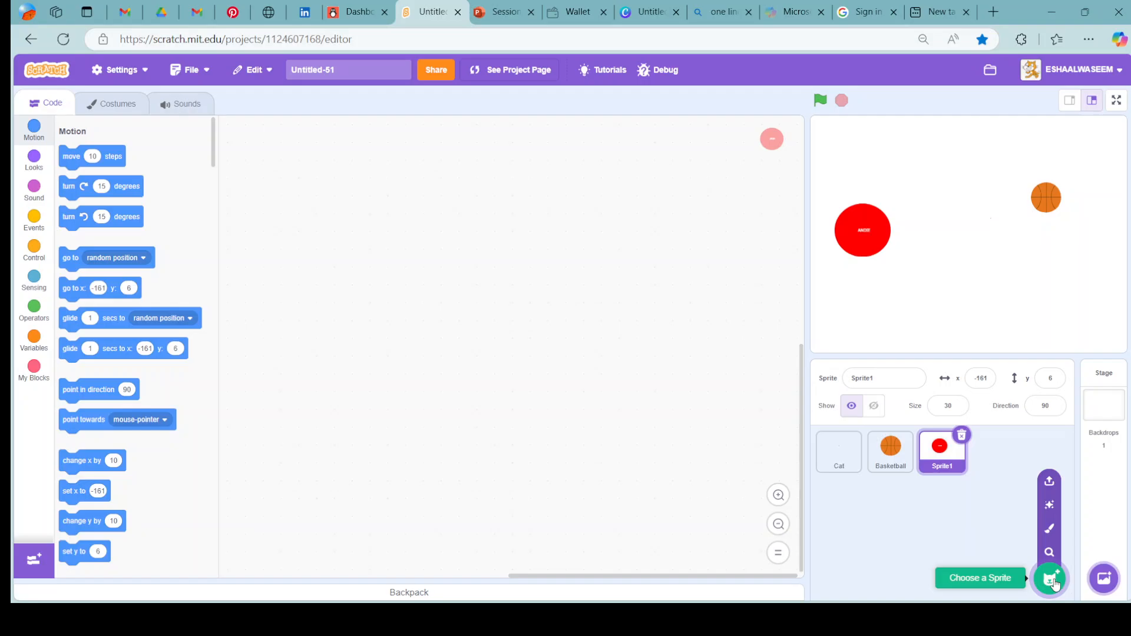
pyautogui.moveTo(1106, 578)
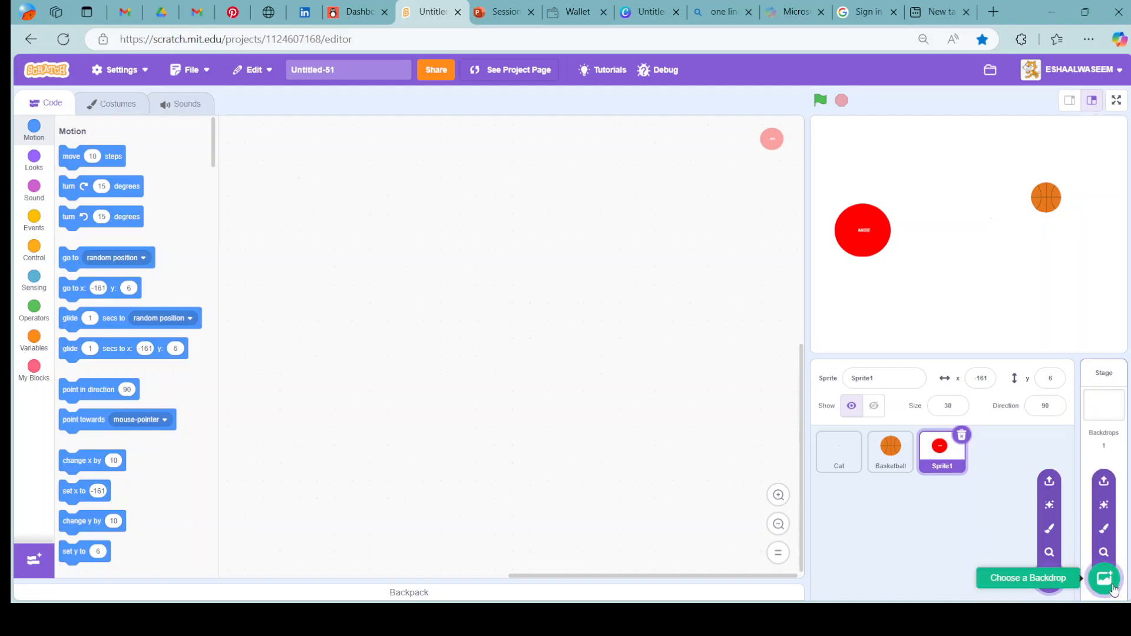
pyautogui.click(1105, 529)
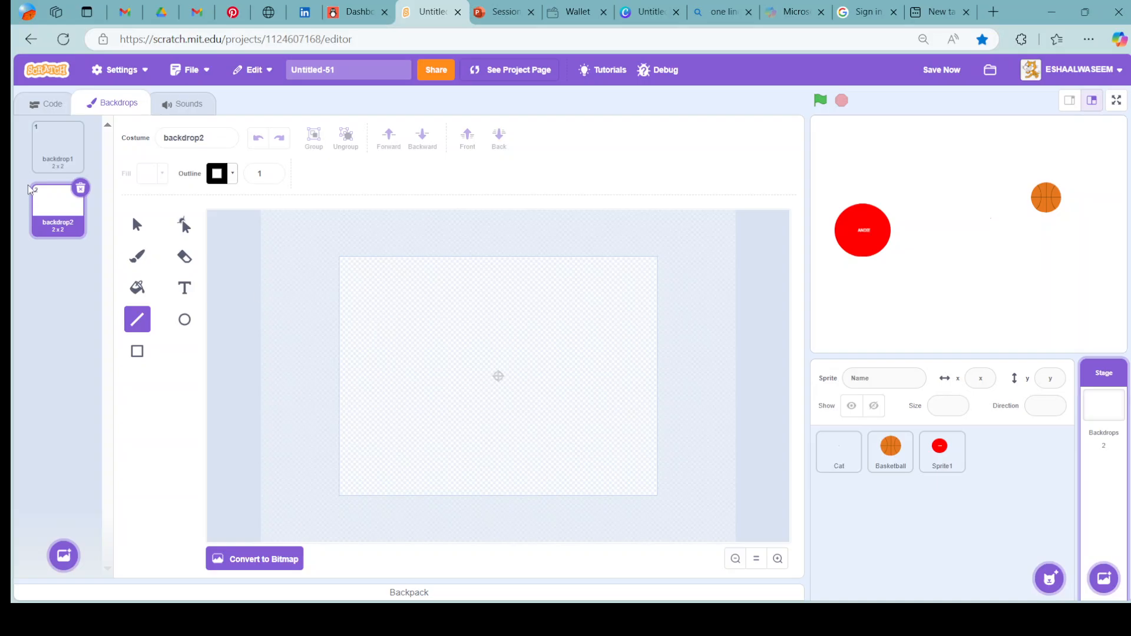
# Draw a rectangle over the whole backdrop canvas with a green fill of colour 35, saturation 100 and brightness 83.
pyautogui.click(137, 351)
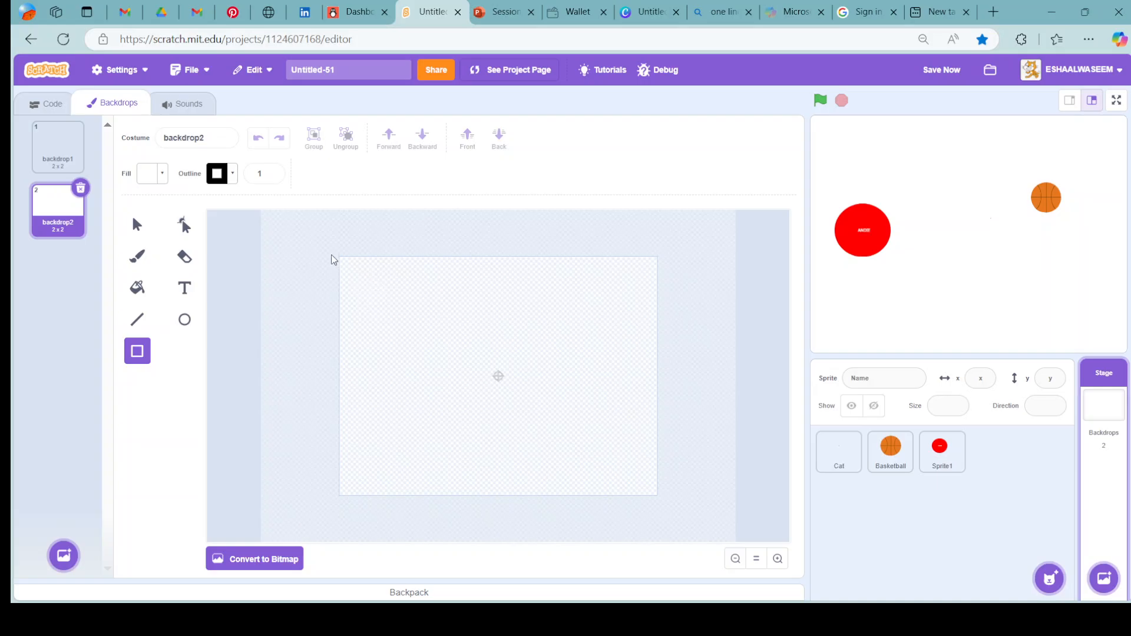
pyautogui.click(157, 175)
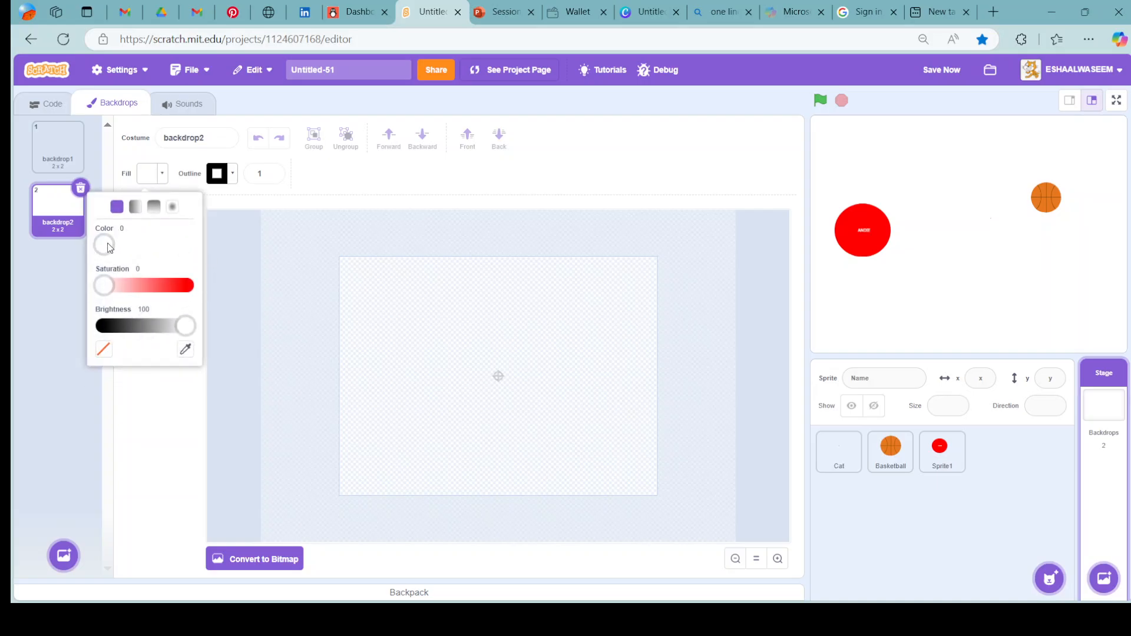
pyautogui.moveTo(105, 245); pyautogui.dragTo(288, 261)
pyautogui.moveTo(104, 285); pyautogui.dragTo(246, 288)
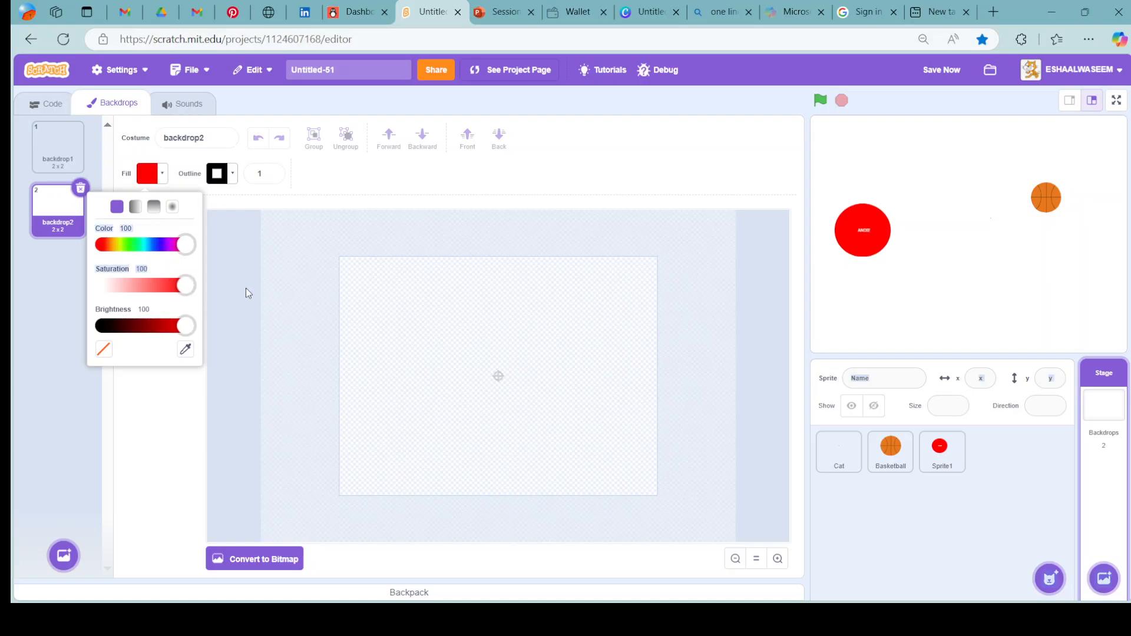
pyautogui.moveTo(182, 246); pyautogui.dragTo(127, 254)
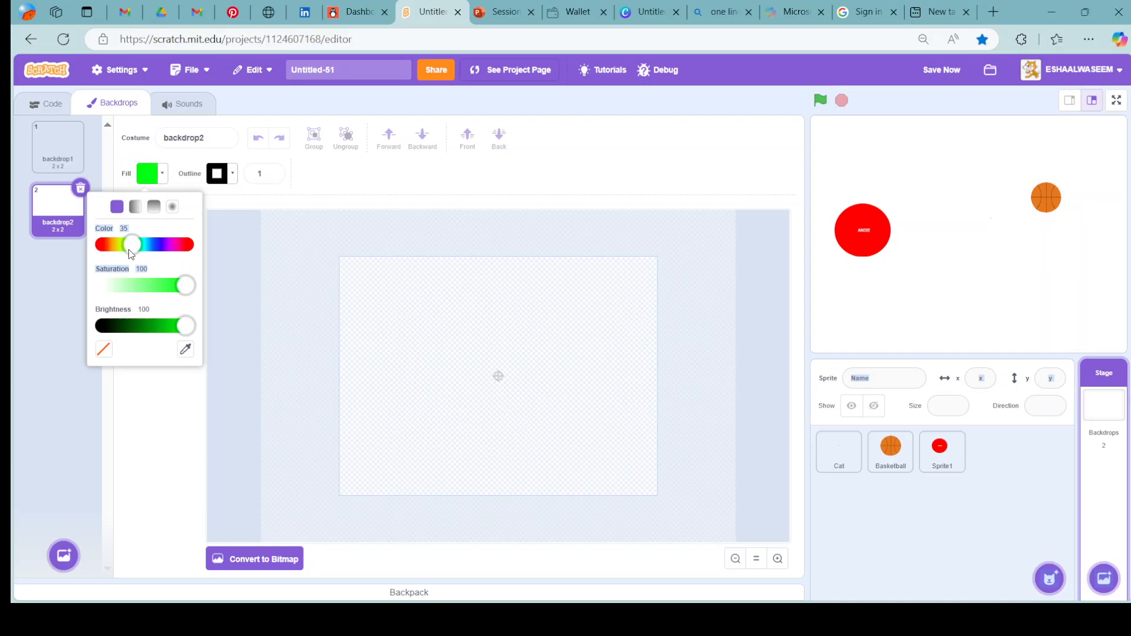
pyautogui.moveTo(184, 331); pyautogui.dragTo(169, 335)
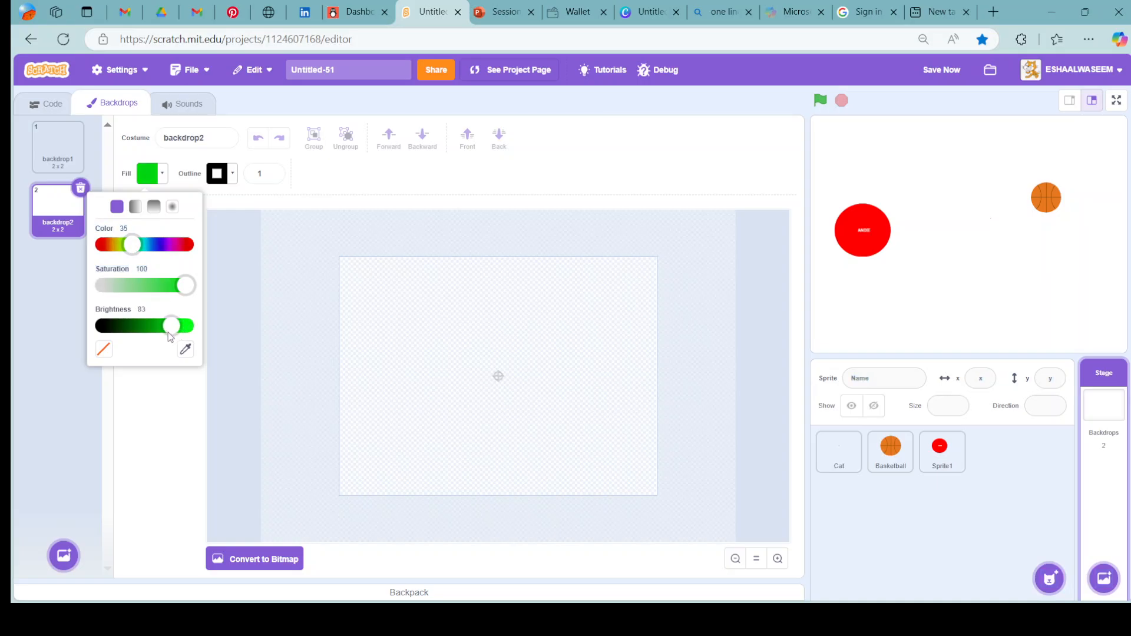
pyautogui.click(229, 327)
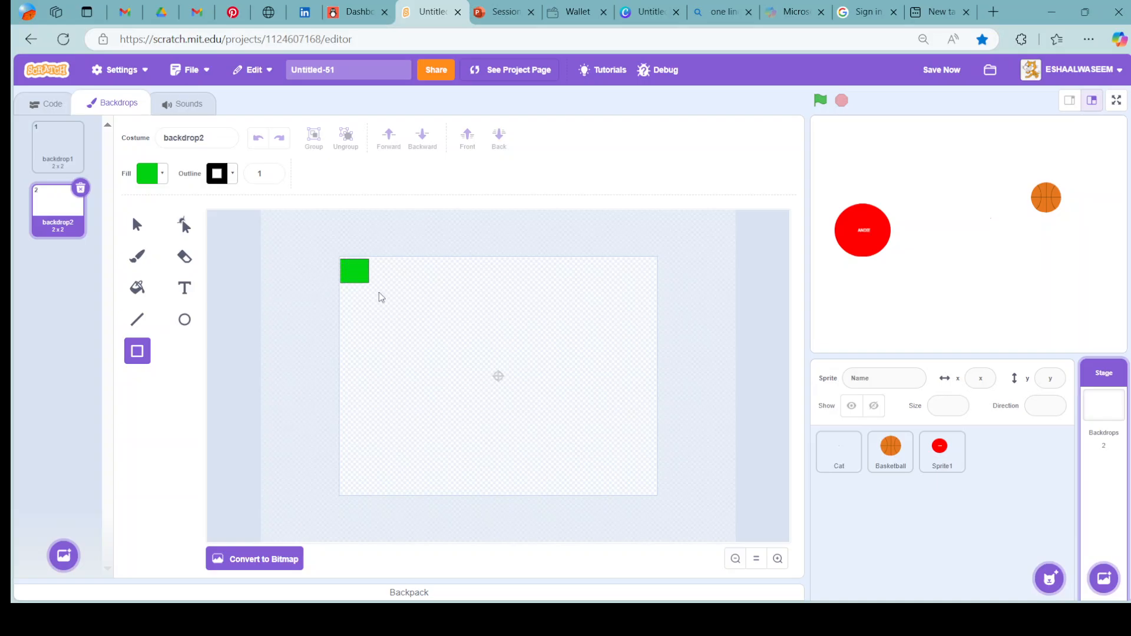
pyautogui.moveTo(379, 292); pyautogui.dragTo(658, 497)
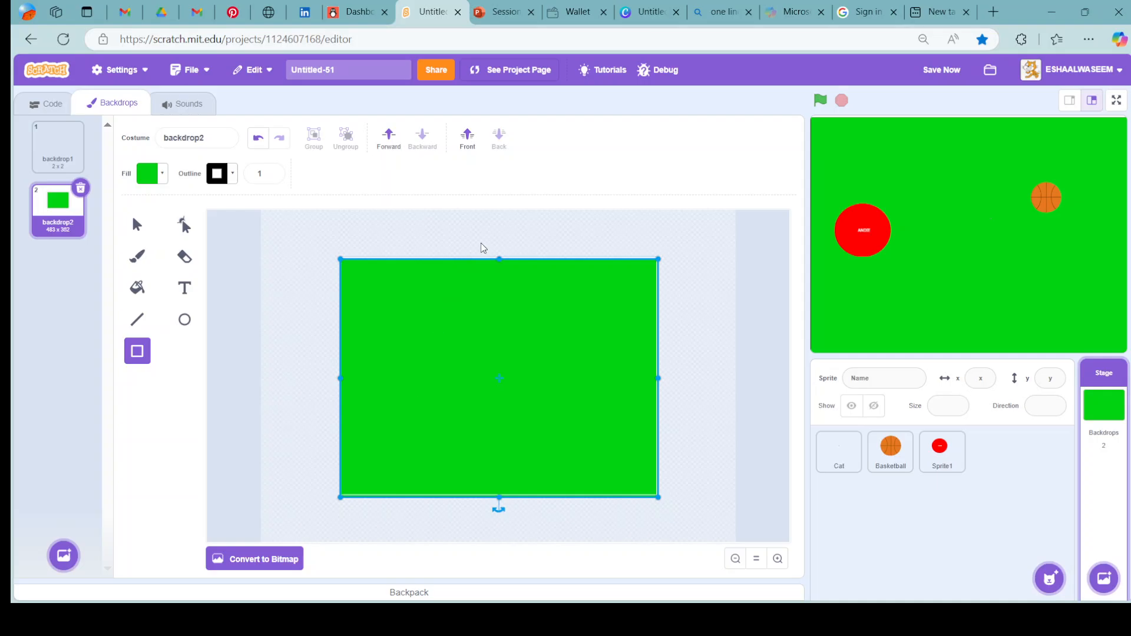
# Set the green rectangle's fill brightness to 100 and deselect it.
pyautogui.click(154, 174)
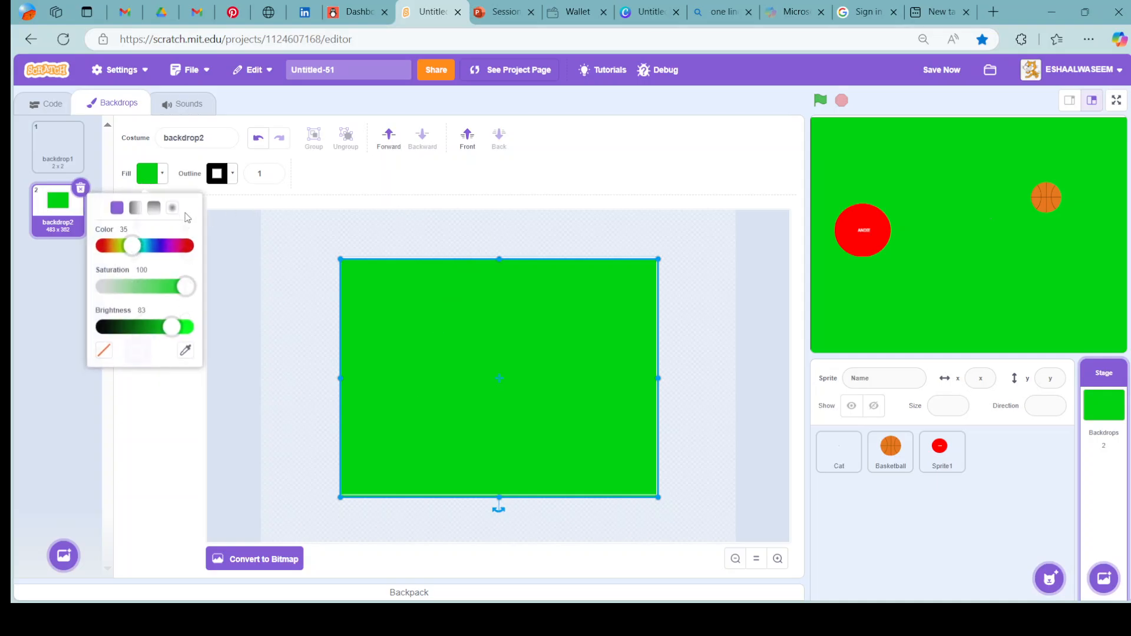
pyautogui.moveTo(185, 286); pyautogui.dragTo(242, 292)
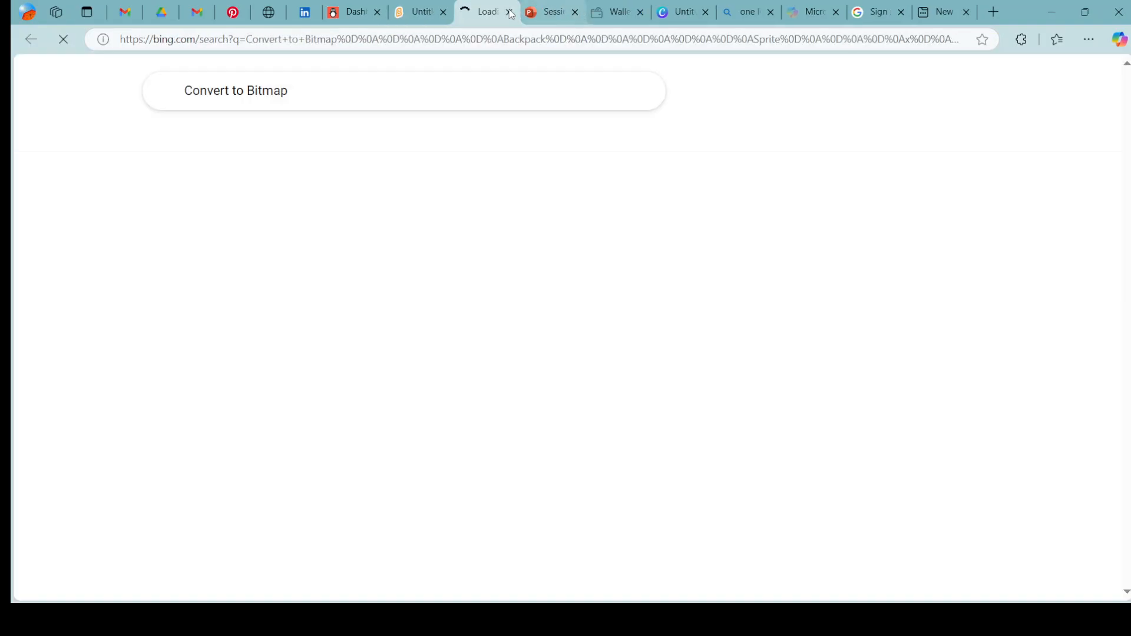
pyautogui.click(423, 12)
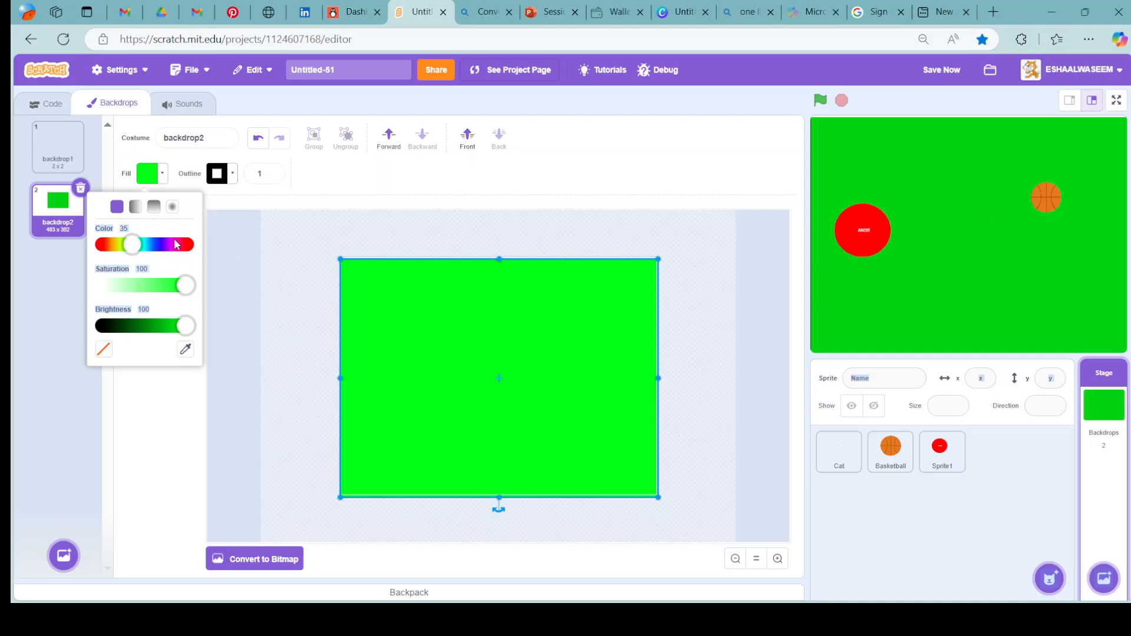
pyautogui.click(273, 260)
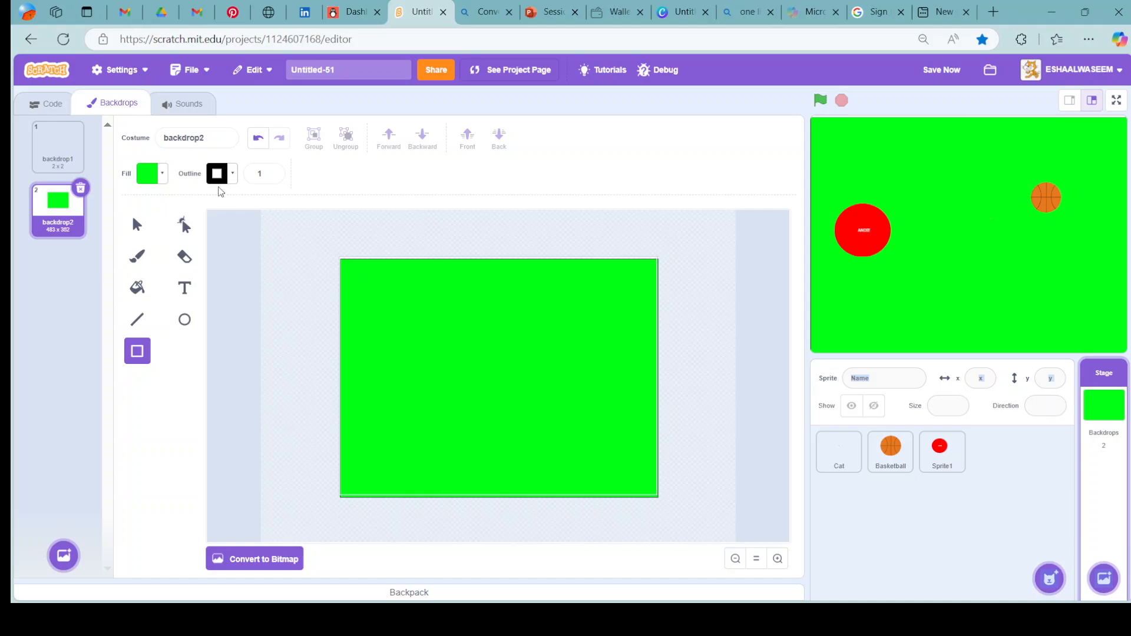
# Draw a narrow vertical brown bar from the backdrop's top centre down to its middle, with fill colour 12, saturation 100 and reduced brightness.
pyautogui.click(160, 174)
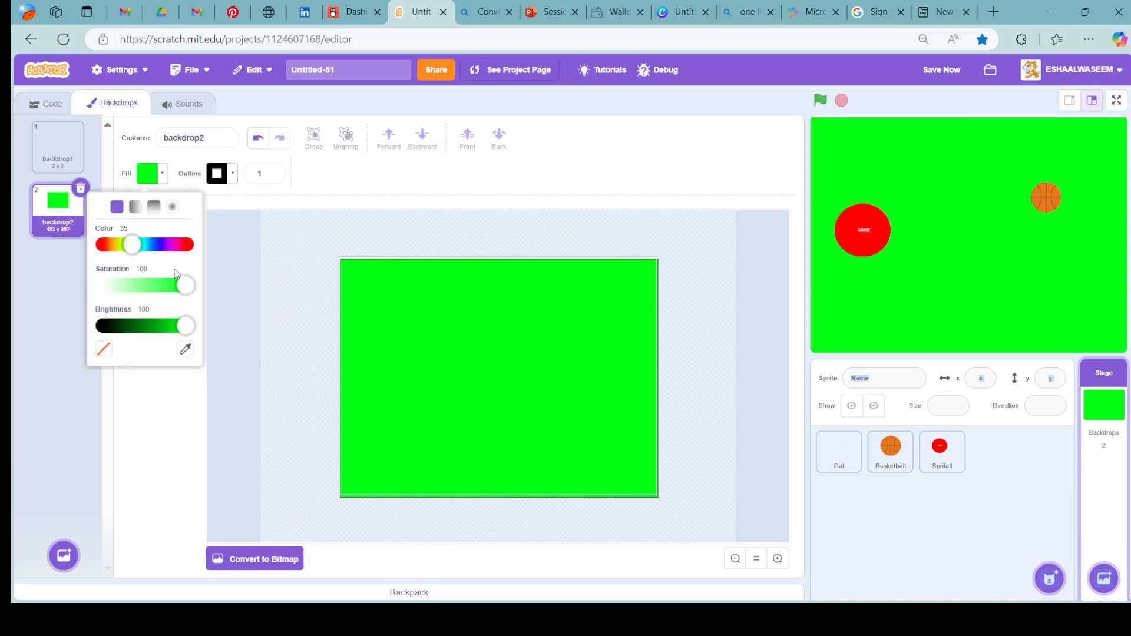
pyautogui.click(120, 250)
pyautogui.moveTo(124, 253)
pyautogui.mouseDown()
pyautogui.moveTo(106, 253)
pyautogui.moveTo(188, 257)
pyautogui.moveTo(112, 262)
pyautogui.mouseUp()
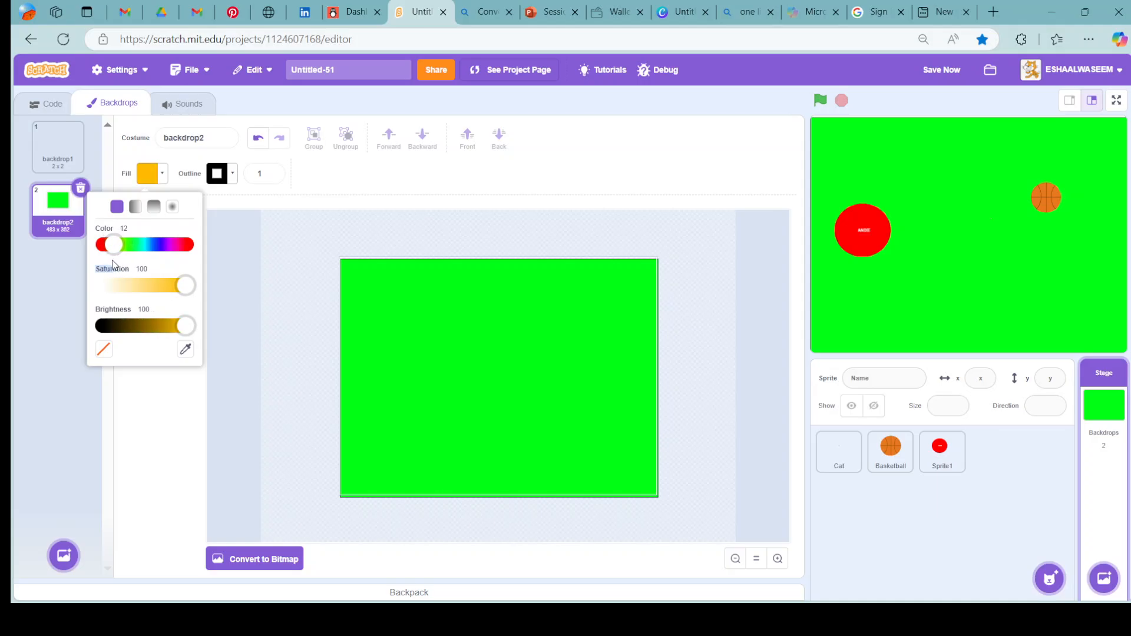
pyautogui.click(188, 286)
pyautogui.moveTo(185, 327); pyautogui.dragTo(155, 328)
pyautogui.click(247, 287)
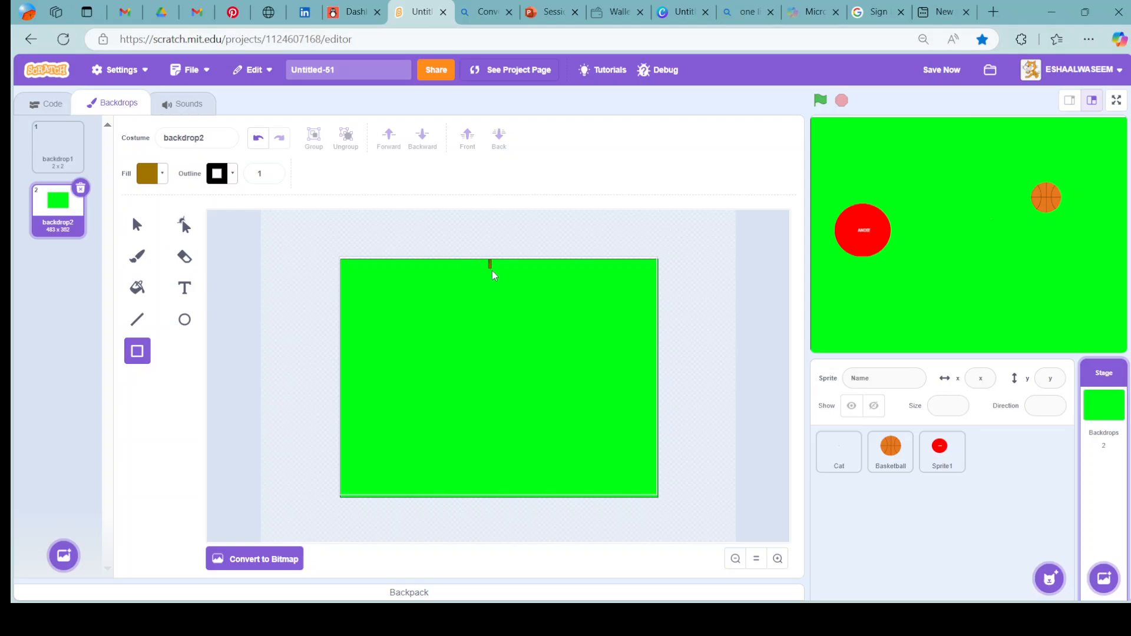
pyautogui.moveTo(504, 297); pyautogui.dragTo(501, 379)
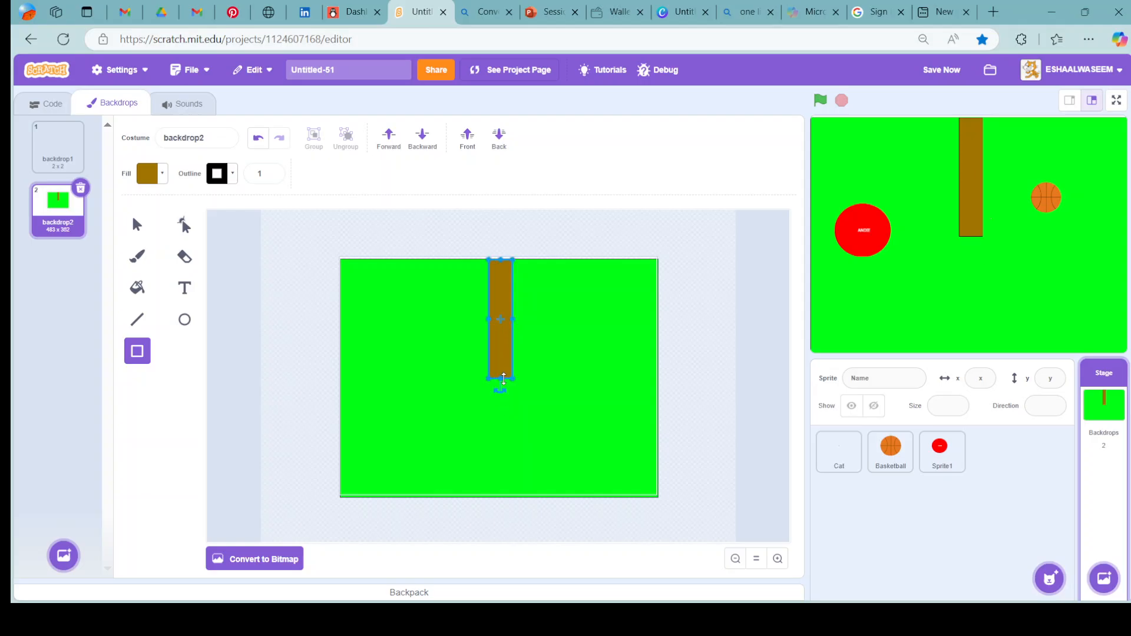
# Change the vertical brown bar's outline to white with saturation 0 and brightness 100.
pyautogui.click(233, 174)
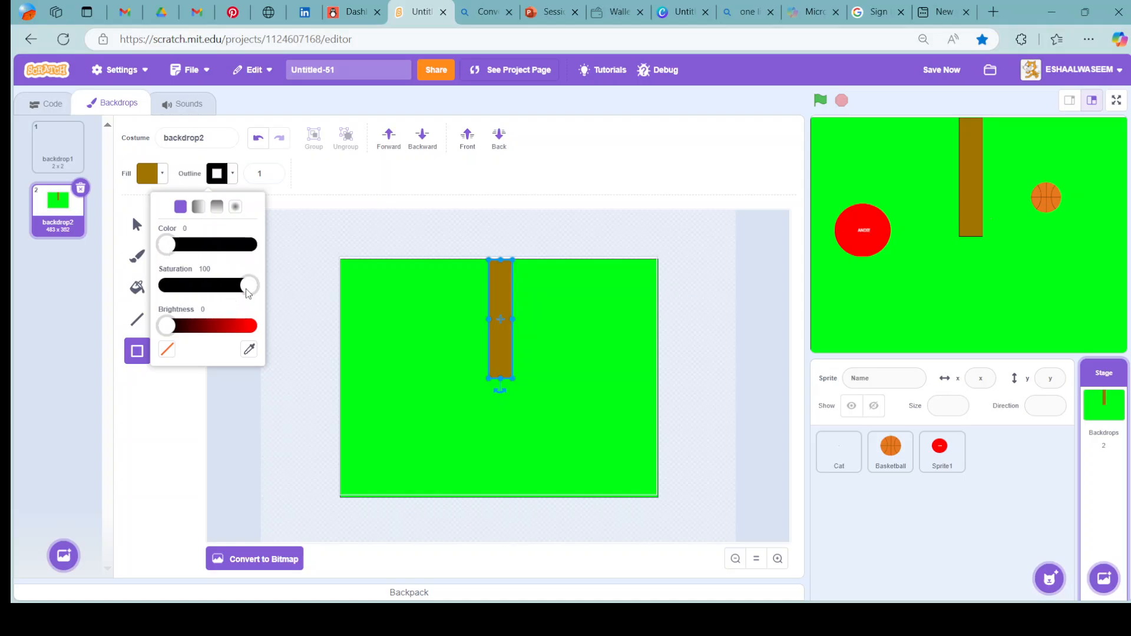
pyautogui.click(168, 285)
pyautogui.moveTo(167, 326); pyautogui.dragTo(275, 319)
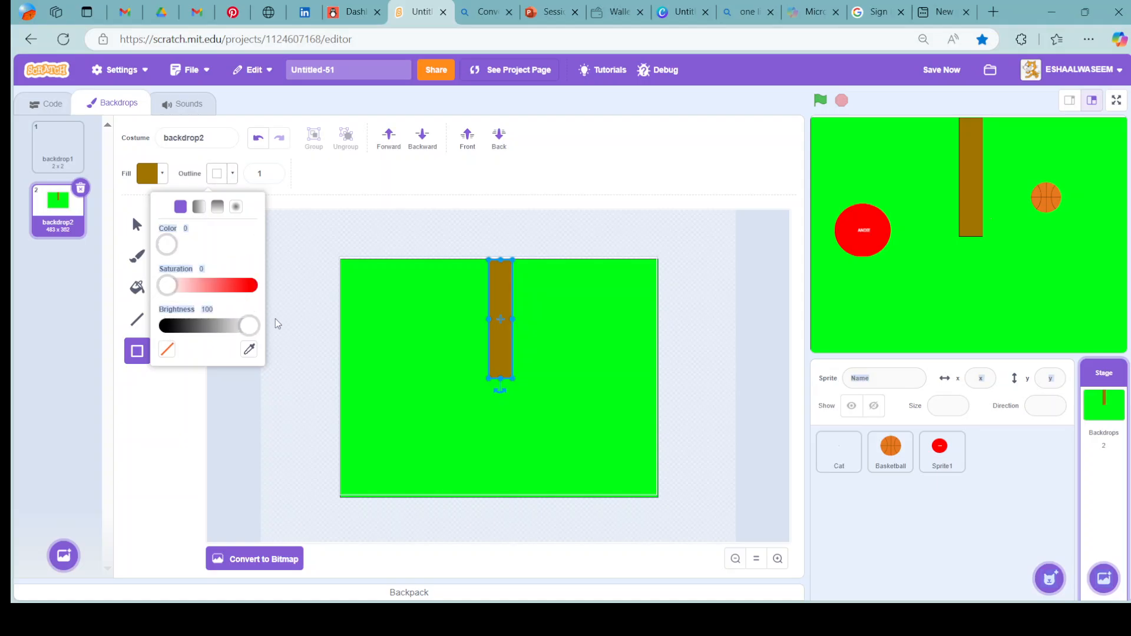
pyautogui.click(362, 200)
# Draw a horizontal brown bar from the backdrop's left edge to the lower end of the vertical bar.
pyautogui.click(382, 240)
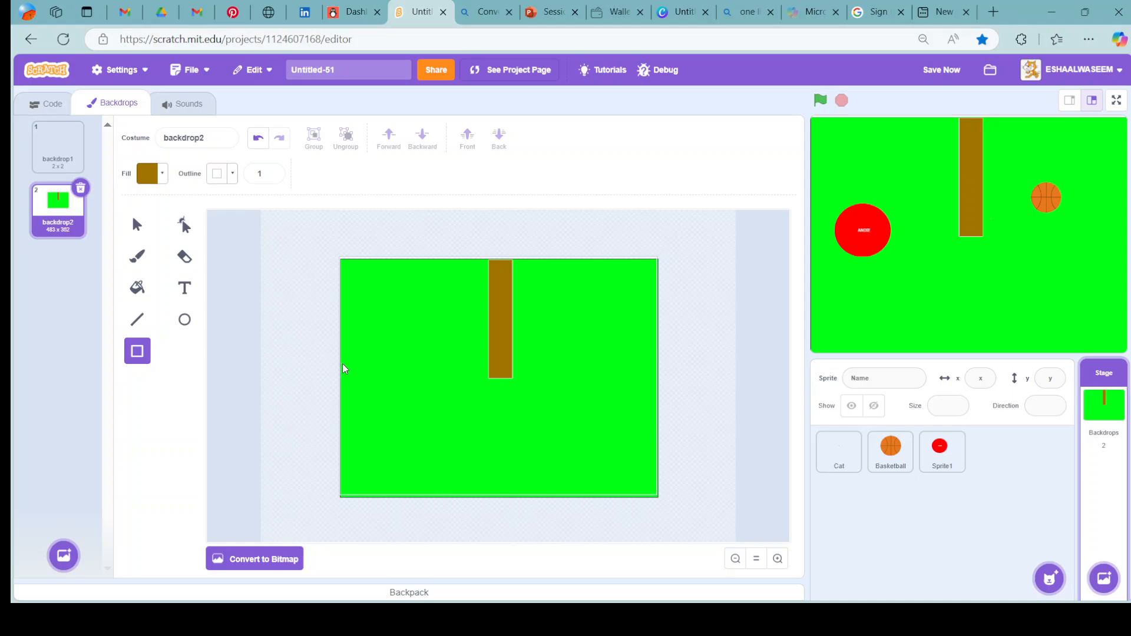
pyautogui.moveTo(343, 364)
pyautogui.mouseDown()
pyautogui.moveTo(492, 371)
pyautogui.moveTo(507, 383)
pyautogui.moveTo(546, 373)
pyautogui.moveTo(523, 383)
pyautogui.mouseUp()
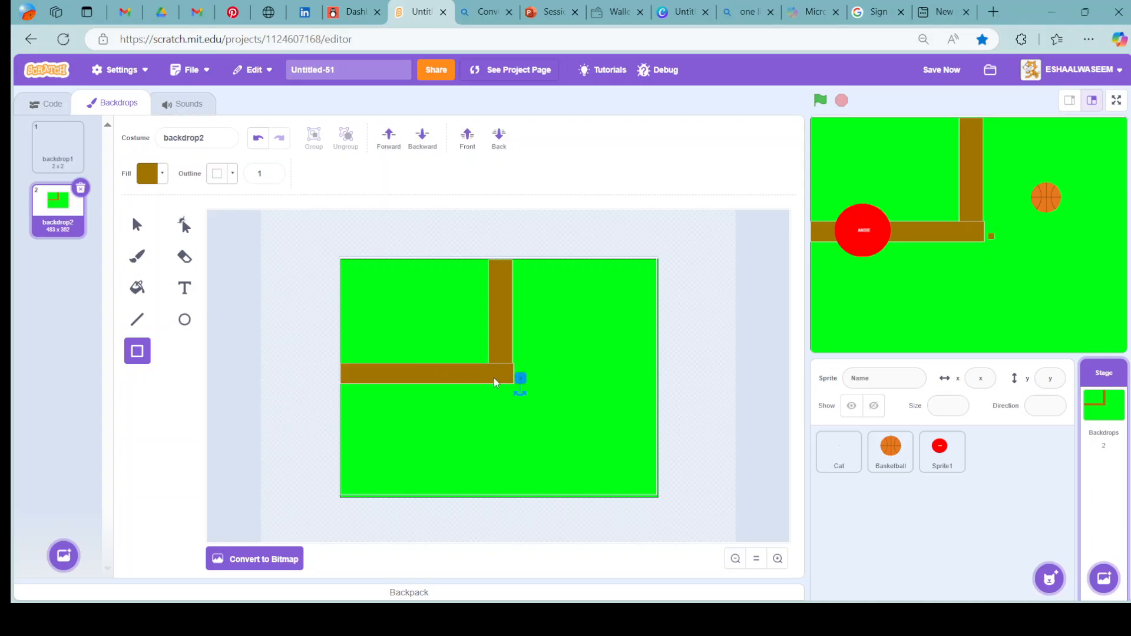
pyautogui.click(494, 382)
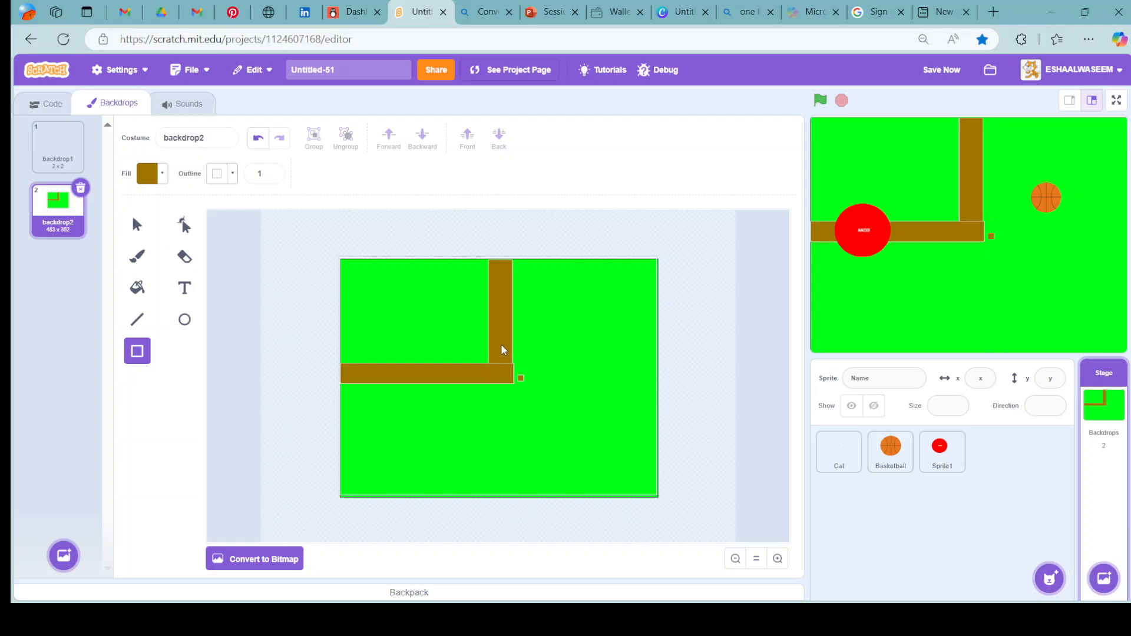
pyautogui.moveTo(502, 387); pyautogui.dragTo(354, 342)
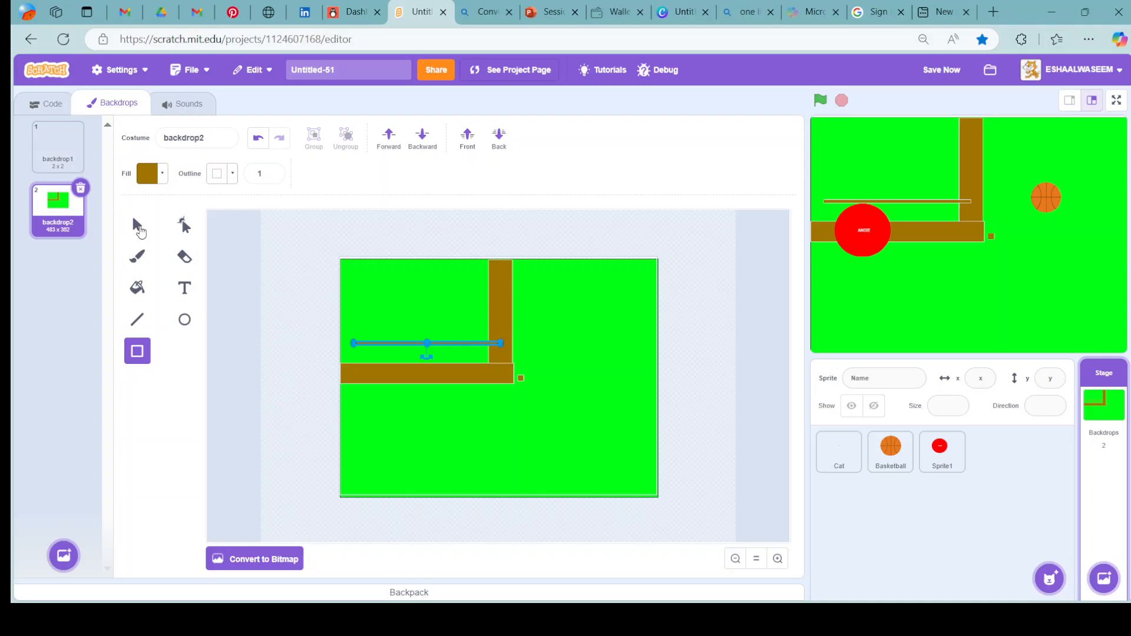
pyautogui.press('Delete')
# Stretch the vertical brown bar to the backdrop's bottom edge and place the horizontal bar at mid-height from the left edge across it.
pyautogui.click(137, 226)
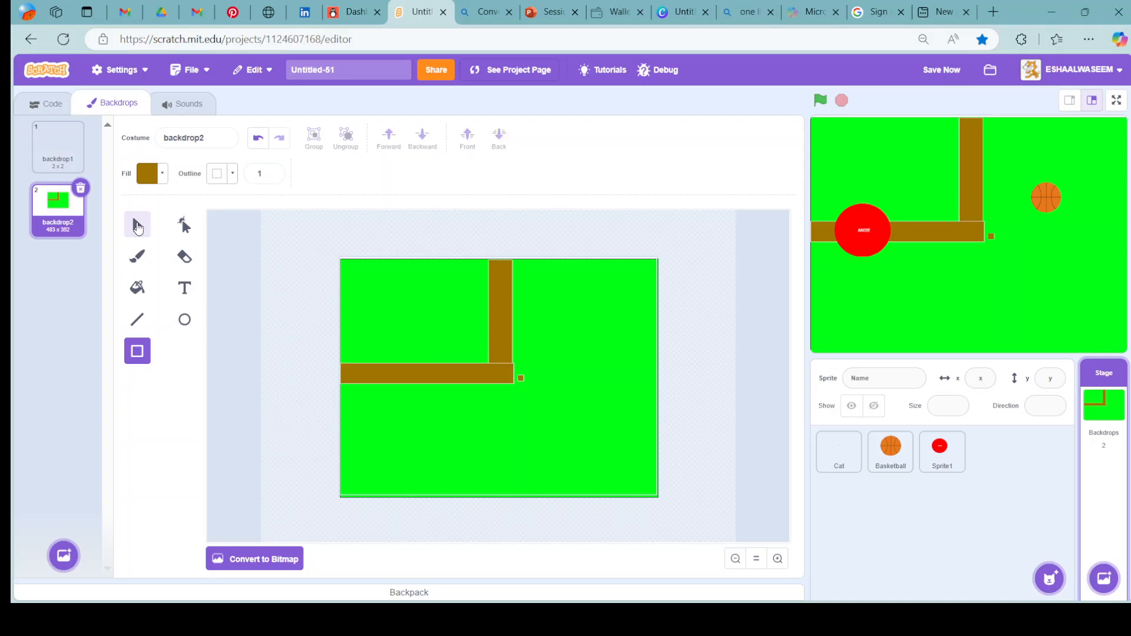
pyautogui.click(359, 374)
pyautogui.moveTo(360, 377); pyautogui.dragTo(495, 411)
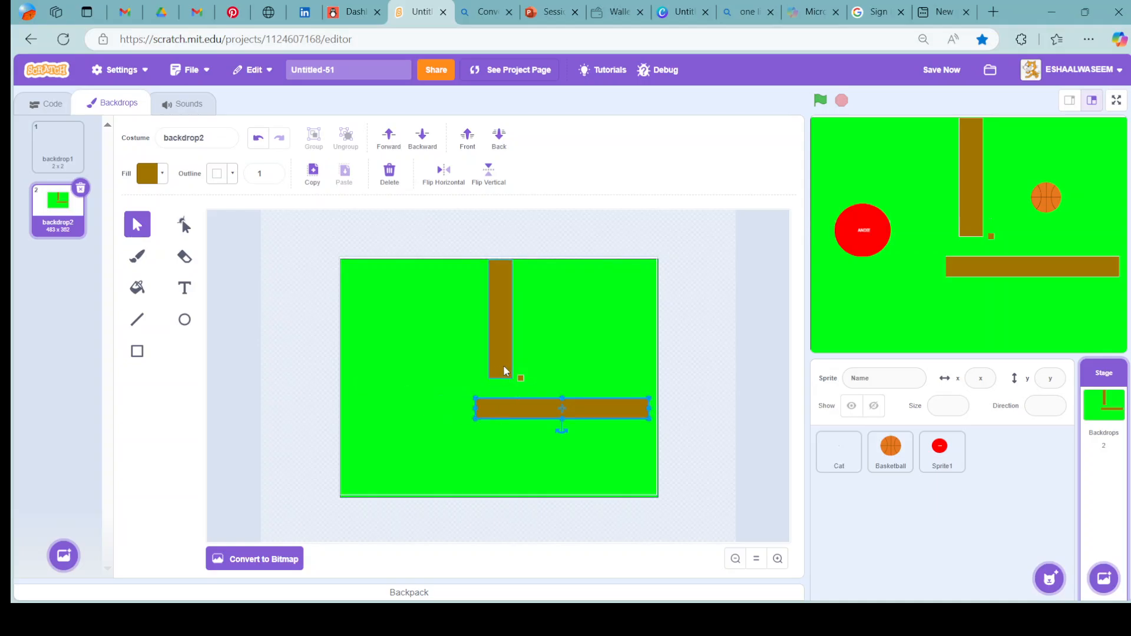
pyautogui.click(504, 372)
pyautogui.moveTo(500, 380); pyautogui.dragTo(500, 496)
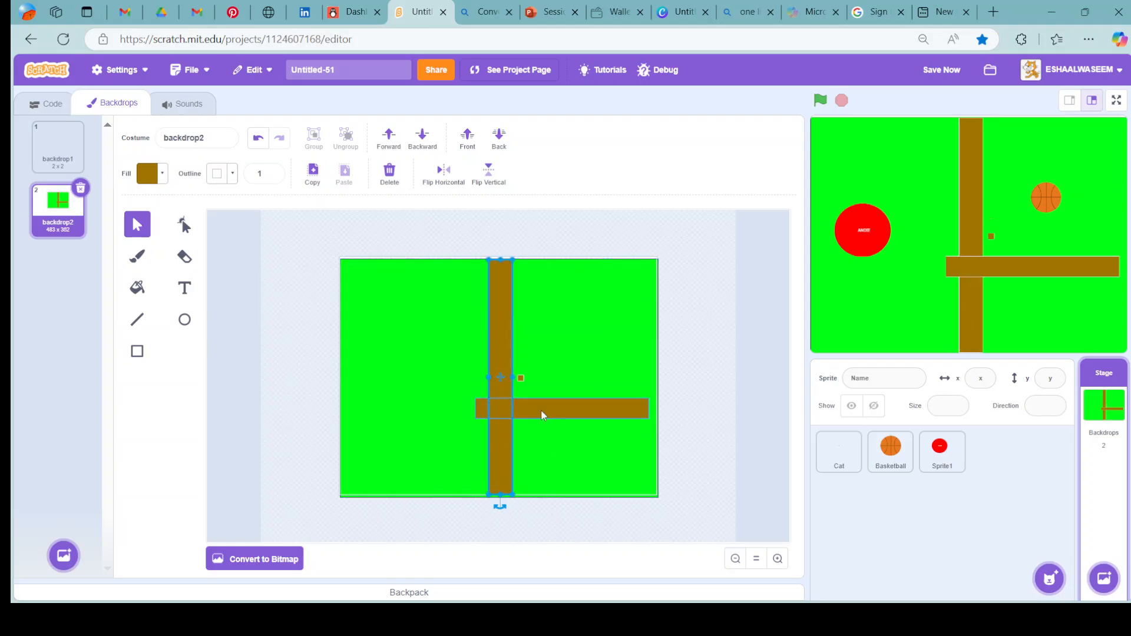
pyautogui.moveTo(530, 403); pyautogui.dragTo(406, 377)
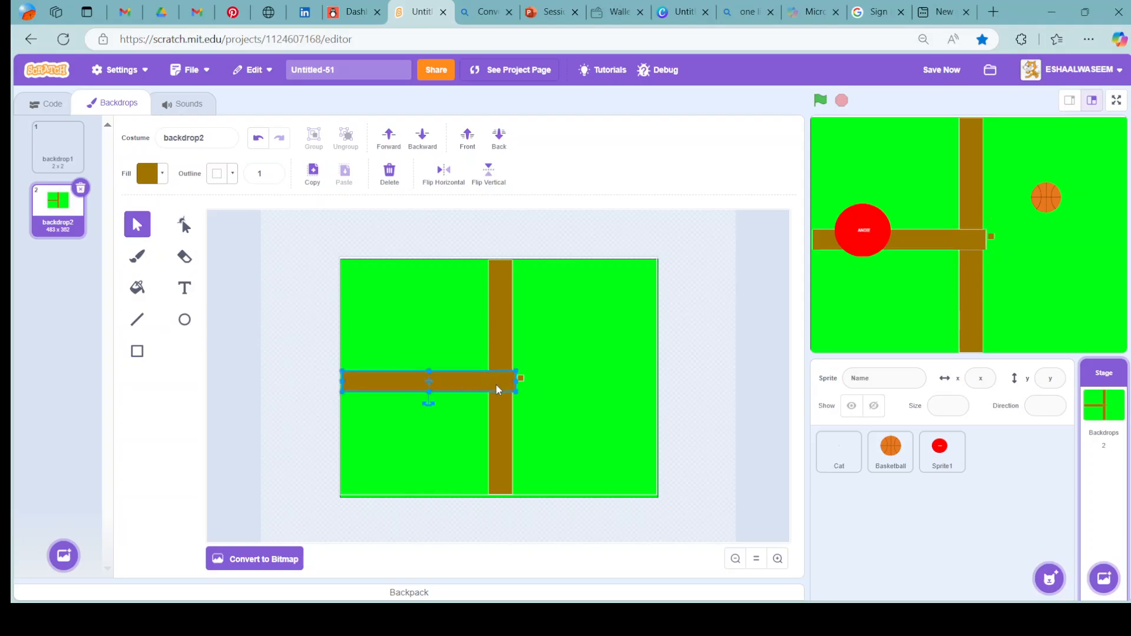
# Stretch the horizontal brown bar across the vertical bar to the backdrop's right edge.
pyautogui.moveTo(515, 381); pyautogui.dragTo(664, 406)
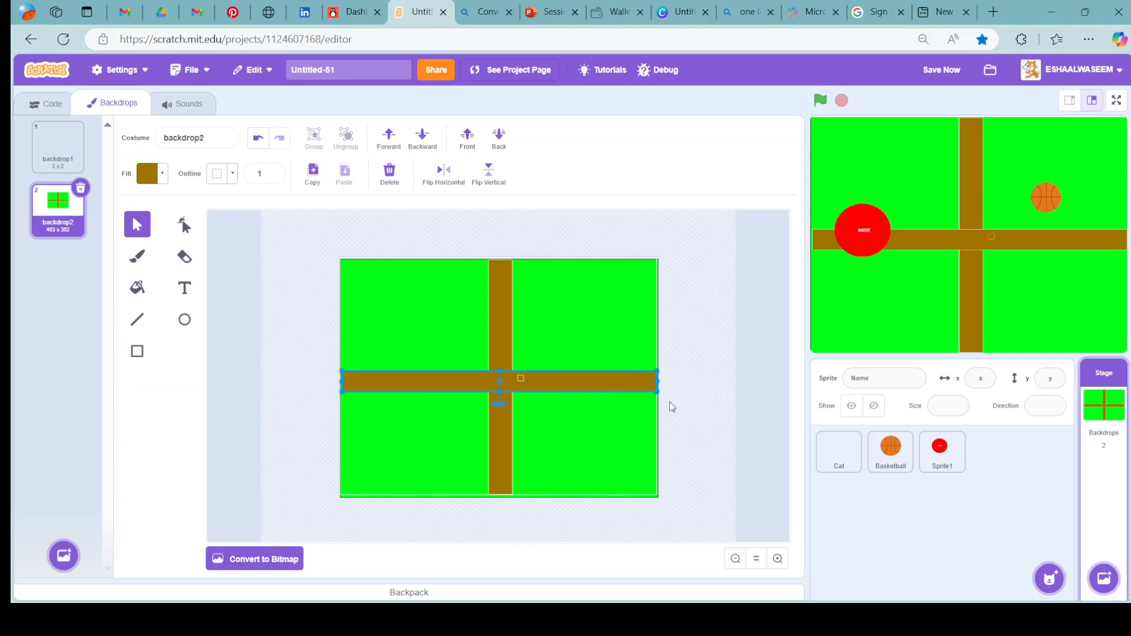
pyautogui.click(710, 404)
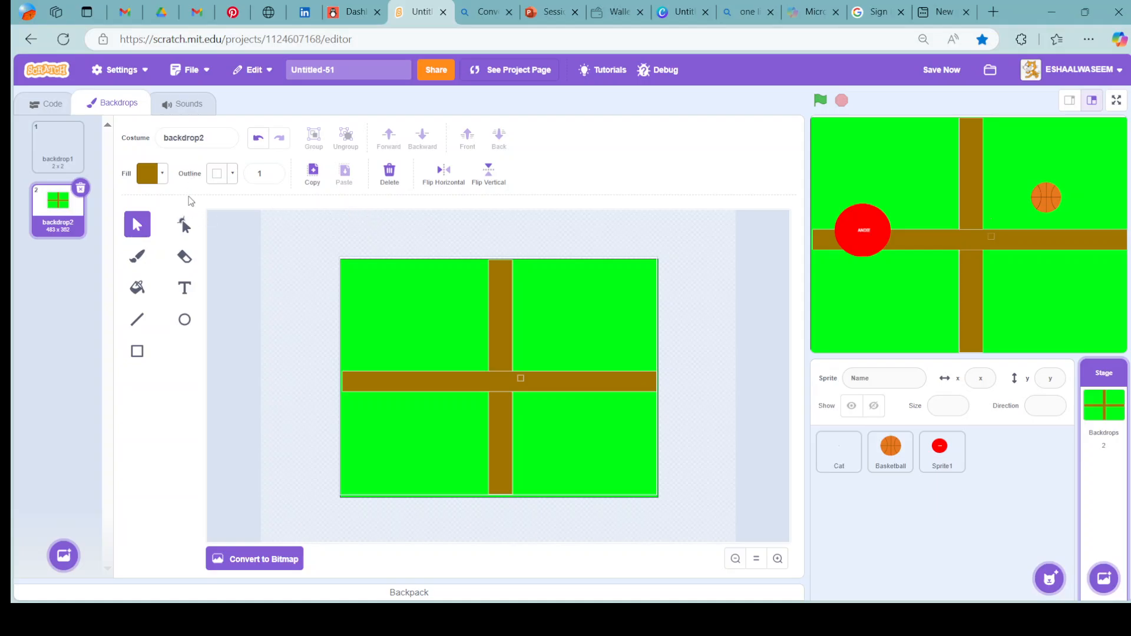
# Draw a dark green ellipse with fill colour 33 in the backdrop's upper-left green area.
pyautogui.click(158, 173)
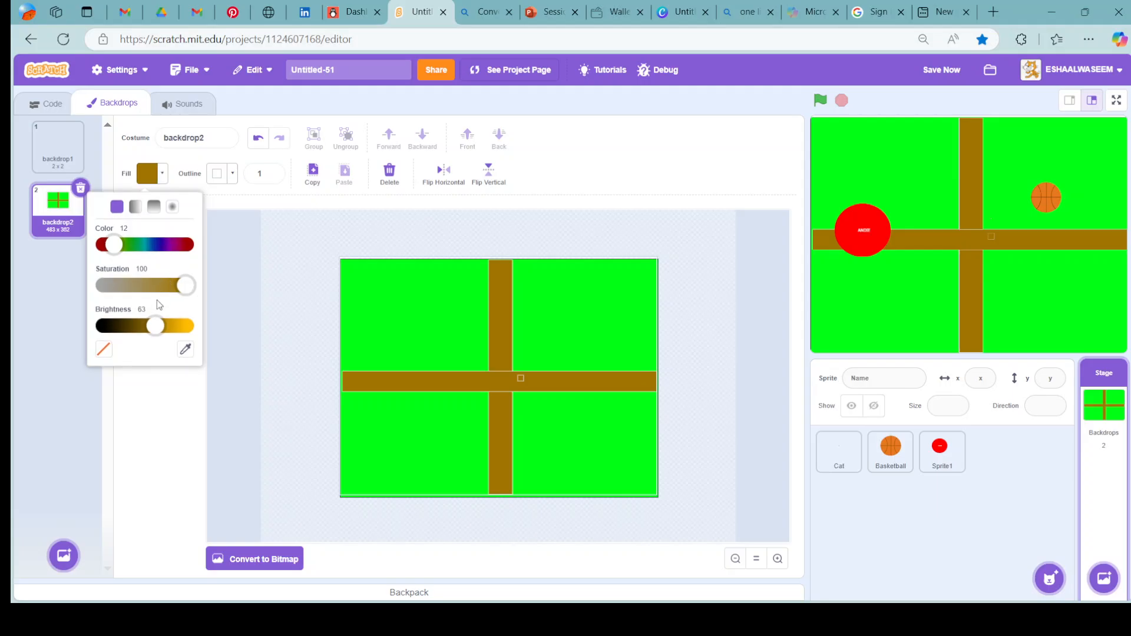
pyautogui.moveTo(114, 243); pyautogui.dragTo(131, 244)
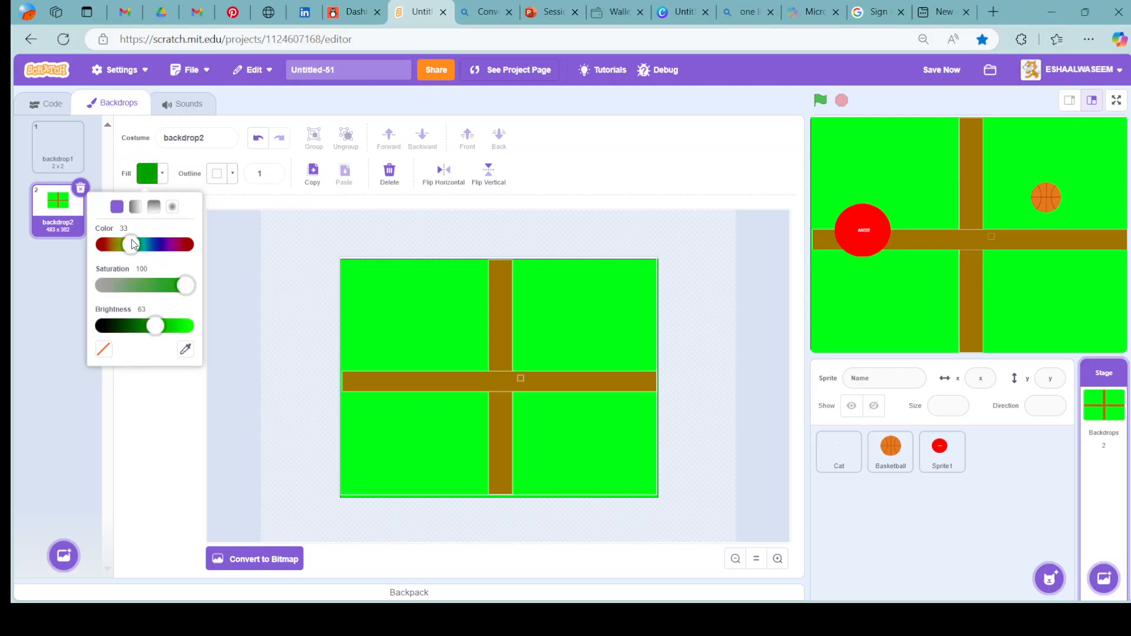
pyautogui.click(337, 260)
pyautogui.click(185, 320)
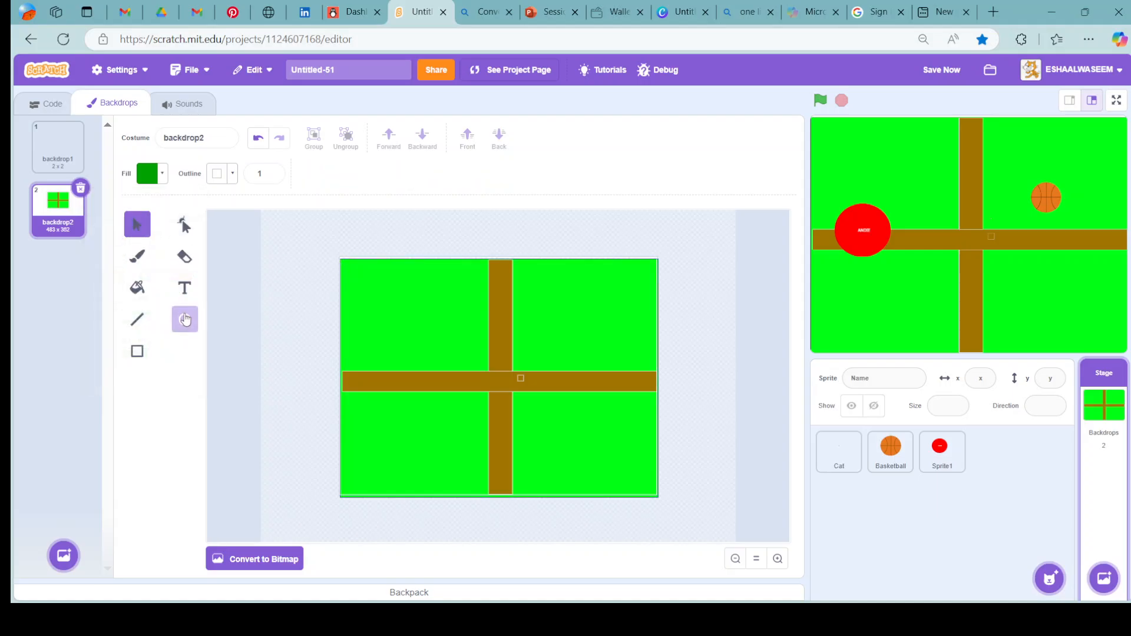
pyautogui.moveTo(370, 280)
pyautogui.mouseDown()
pyautogui.moveTo(456, 299)
pyautogui.moveTo(471, 366)
pyautogui.mouseUp()
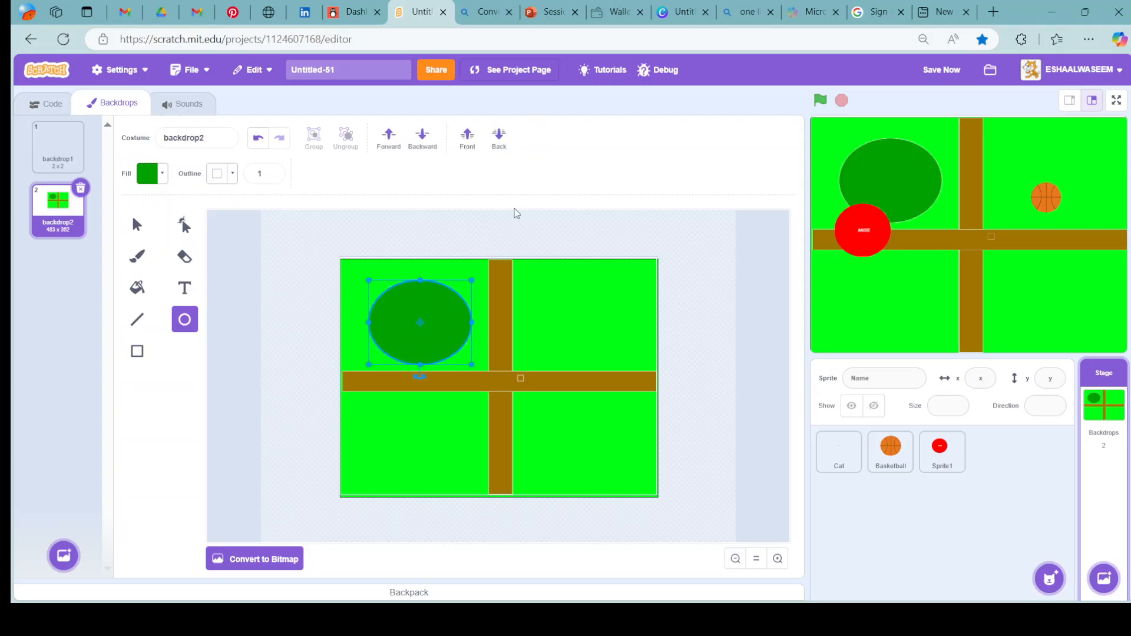
# Shrink the dark green ellipse slightly and centre it in the upper-left green area.
pyautogui.moveTo(471, 284); pyautogui.dragTo(458, 292)
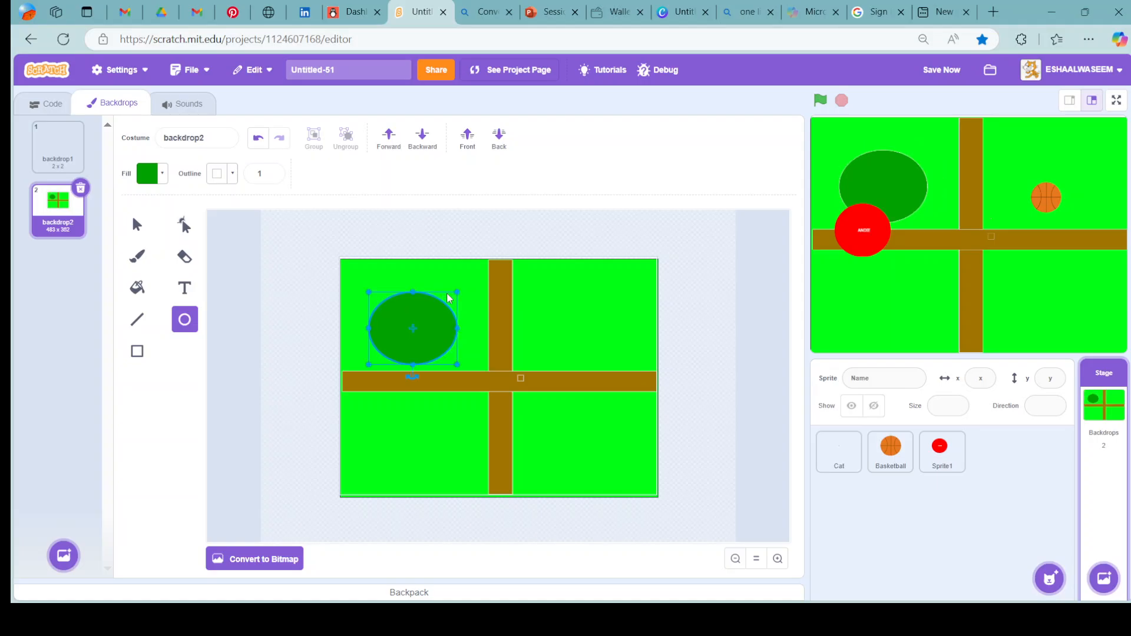
pyautogui.moveTo(422, 327); pyautogui.dragTo(427, 314)
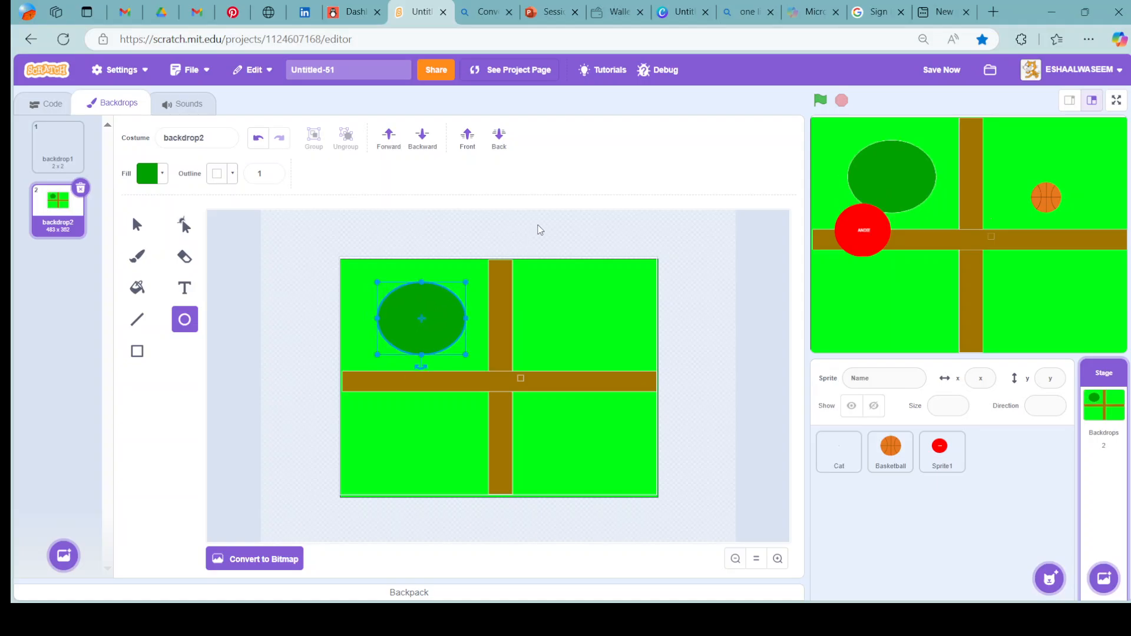
pyautogui.click(566, 215)
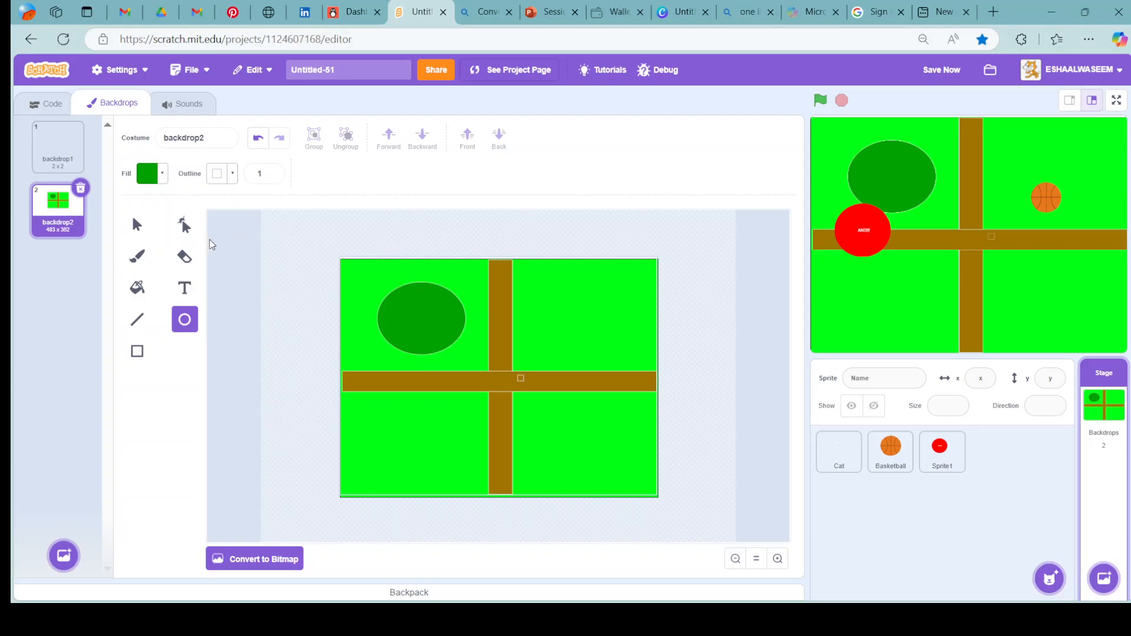
# Reshape the ellipse by pulling its right point inward into a crescent and its top point out onto the right arm of the path.
pyautogui.click(185, 225)
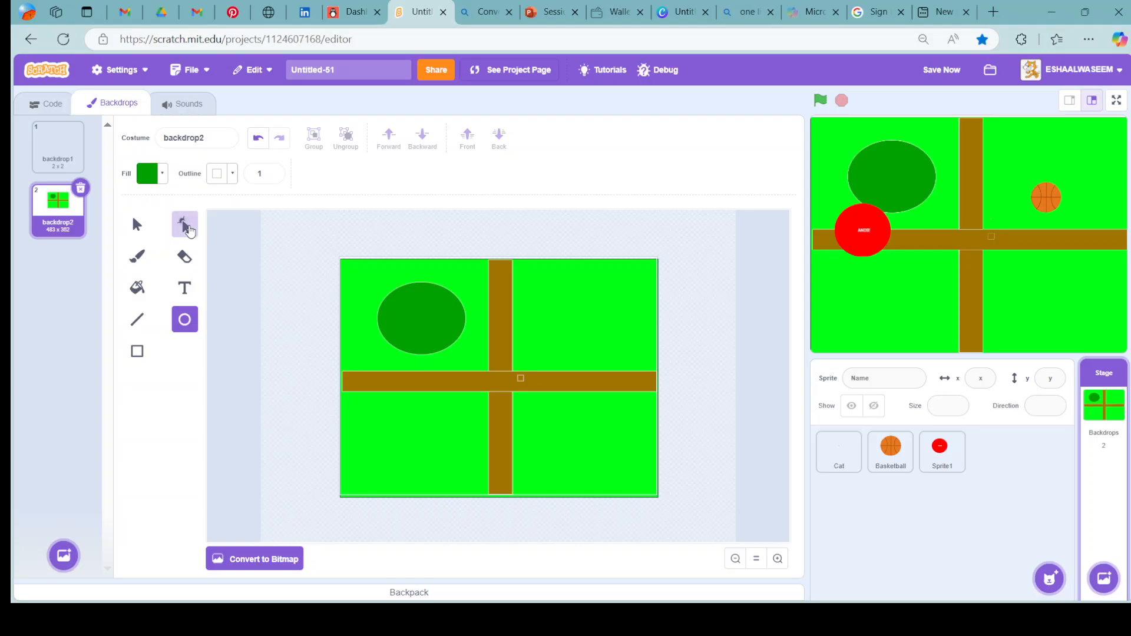
pyautogui.click(424, 336)
pyautogui.moveTo(454, 349); pyautogui.dragTo(399, 320)
pyautogui.click(464, 322)
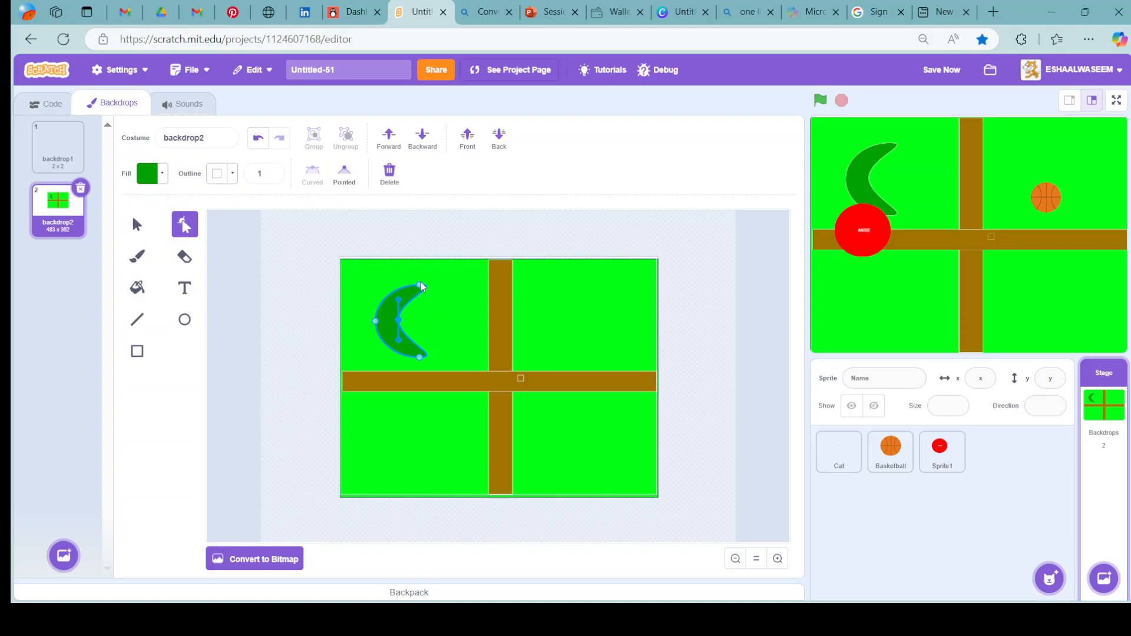
pyautogui.moveTo(422, 287); pyautogui.dragTo(619, 384)
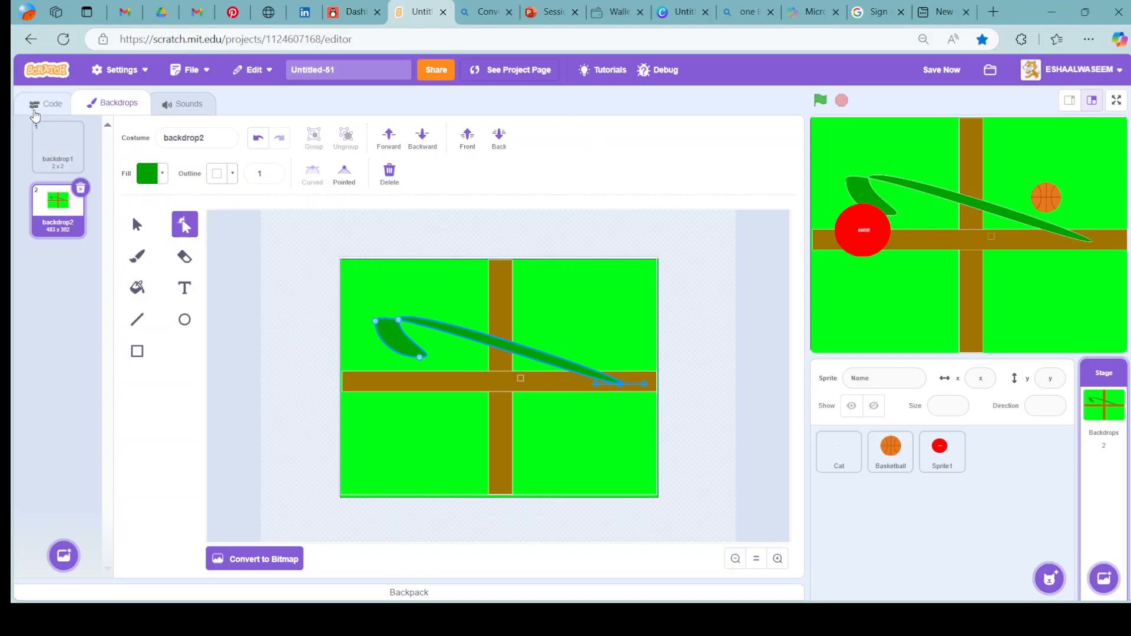
pyautogui.click(27, 109)
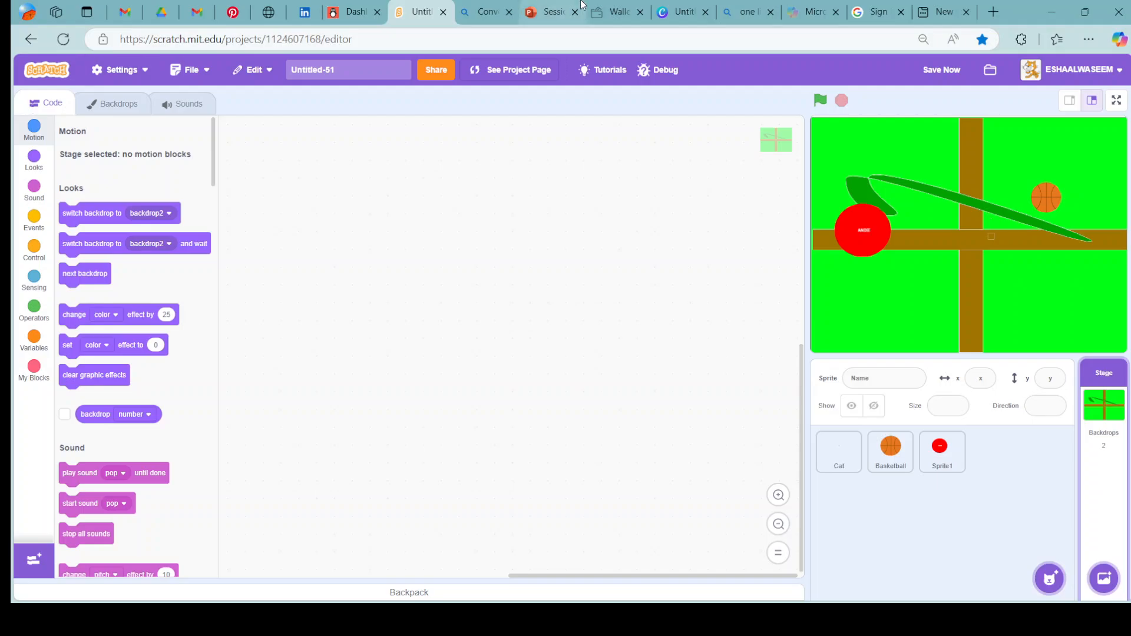
# Search the web for "Captain america" in the empty browser page.
pyautogui.click(956, 7)
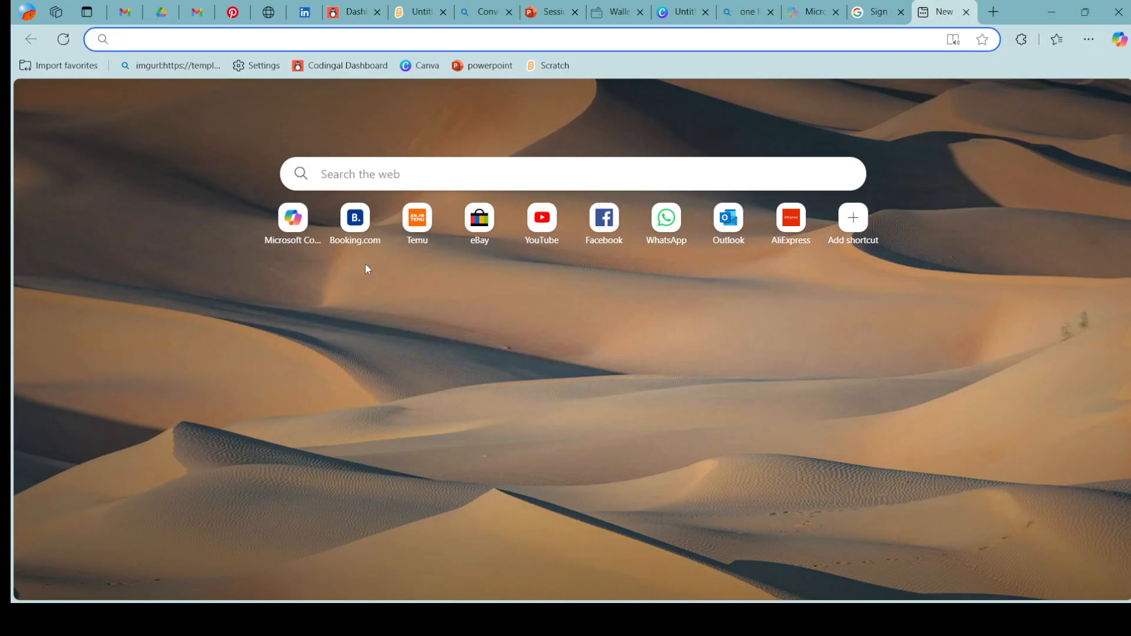
pyautogui.click(421, 178)
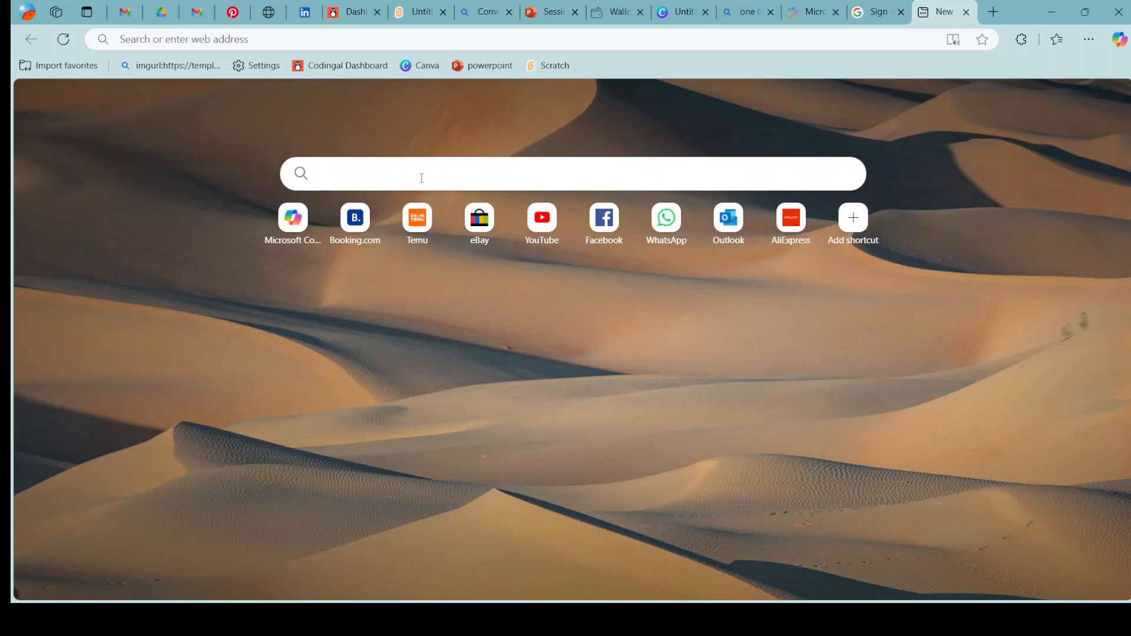
pyautogui.write('CA')
pyautogui.press('BackSpace')
pyautogui.press('BackSpace')
pyautogui.write('aptain americ')
pyautogui.press('Return')
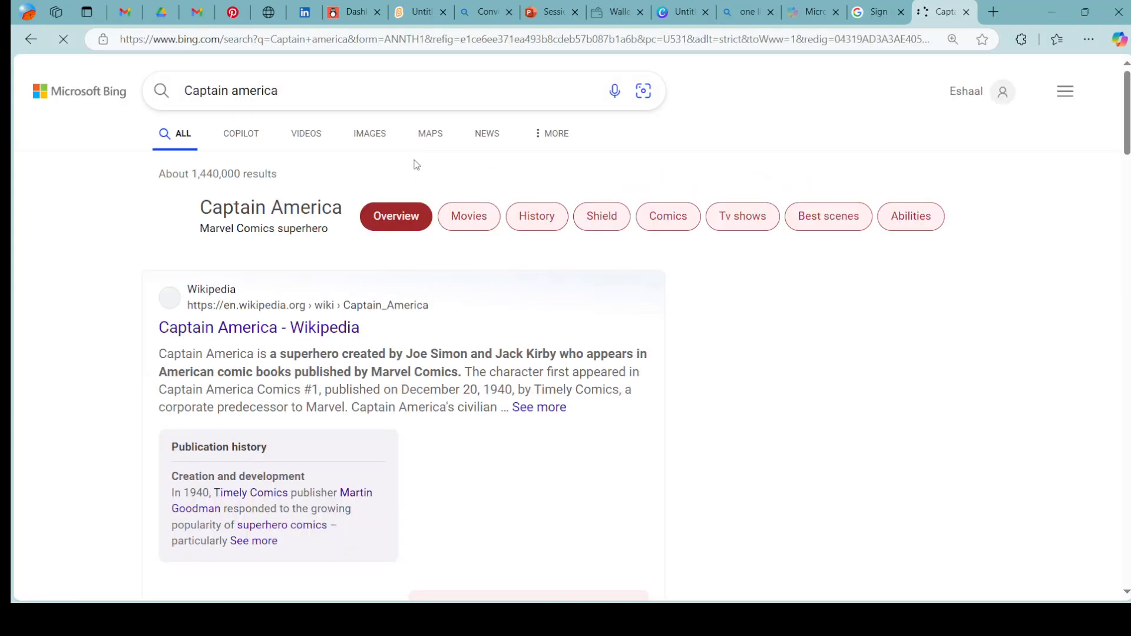
# Refine the web search to "captain america transparent background".
pyautogui.click(360, 94)
pyautogui.write('t')
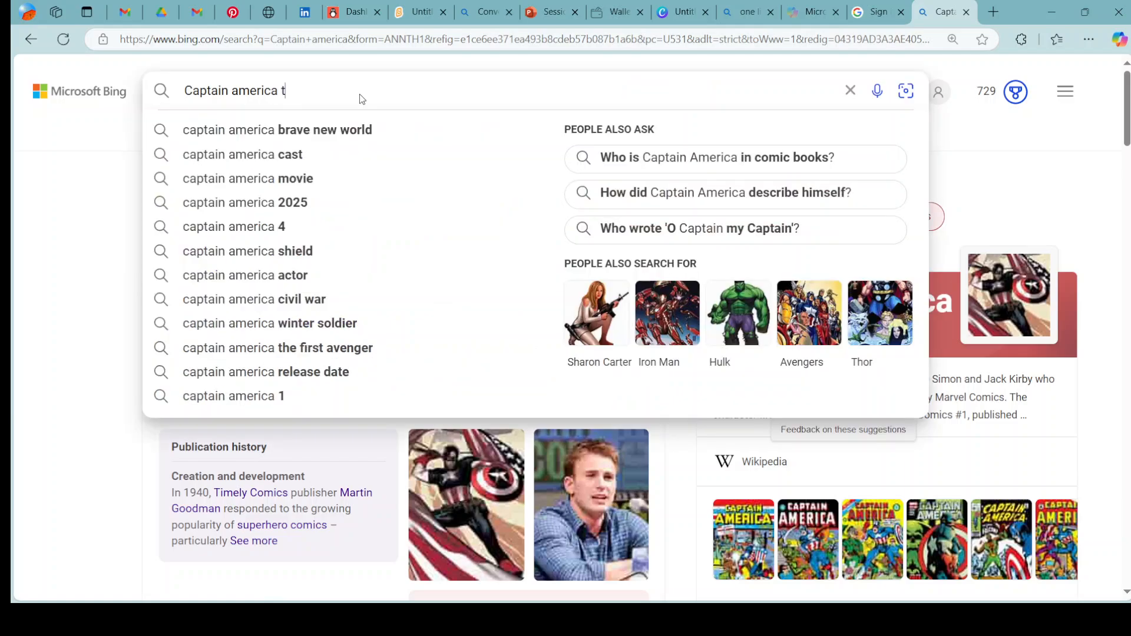
pyautogui.write('ranspa')
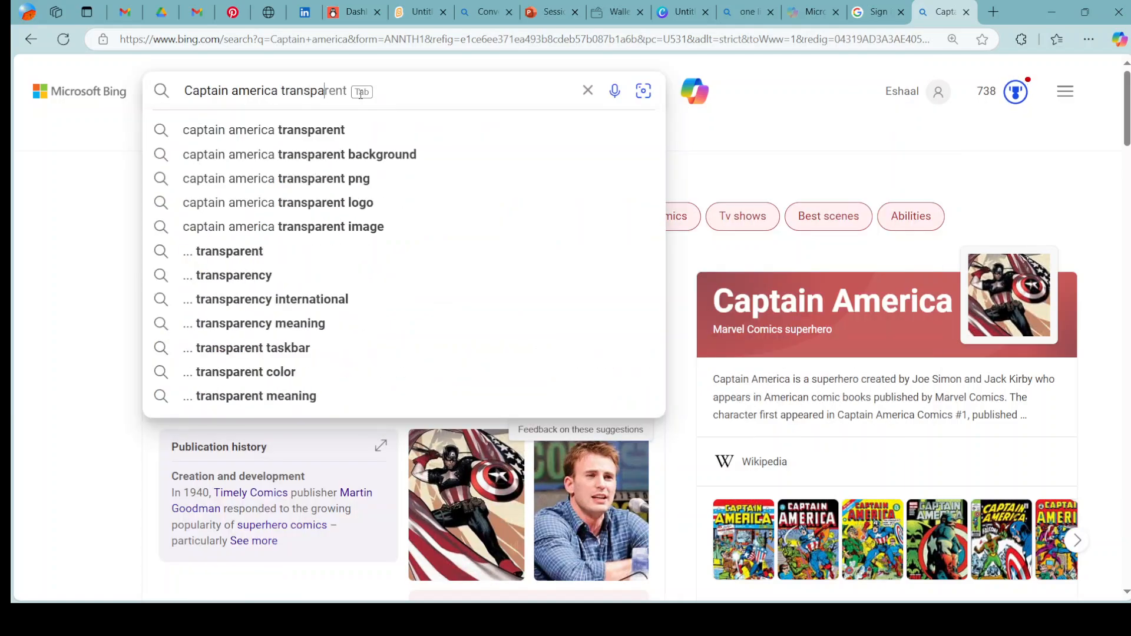
pyautogui.write('rent')
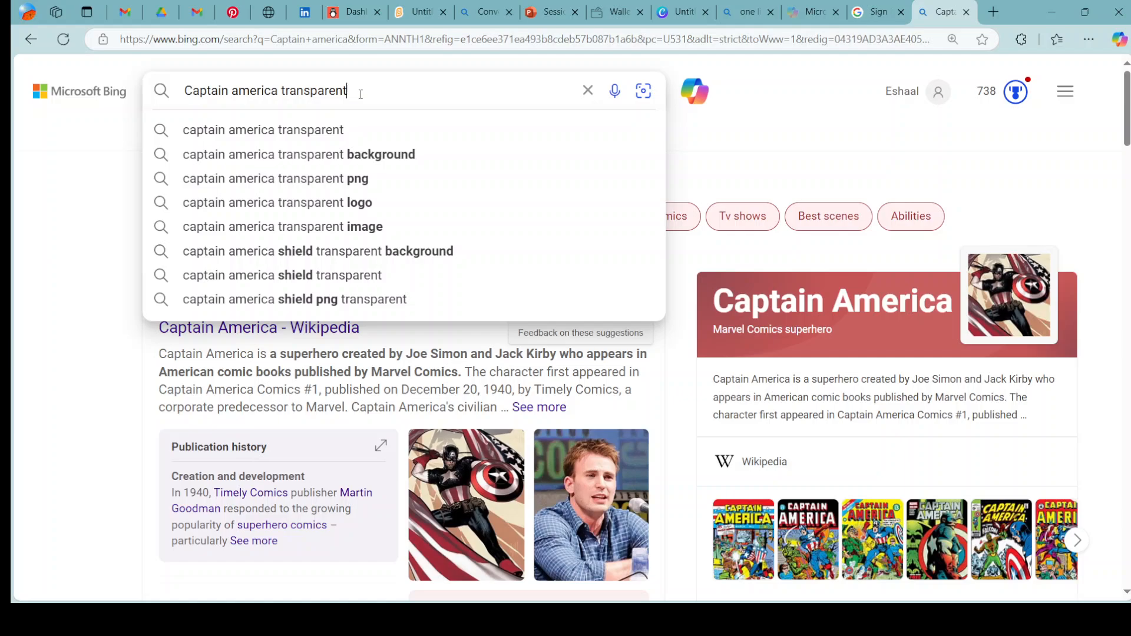
pyautogui.click(350, 154)
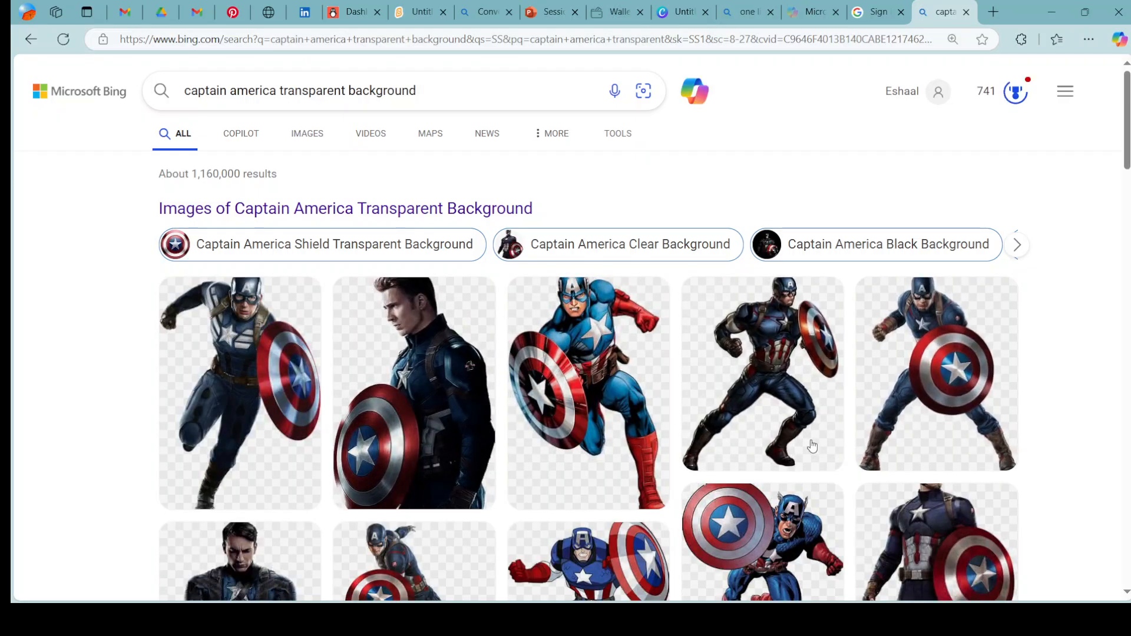
# Browse the image results and open the picture of Captain America standing without a helmet and holding his shield.
pyautogui.scroll(-3, 813, 448)
pyautogui.scroll(-3, 811, 446)
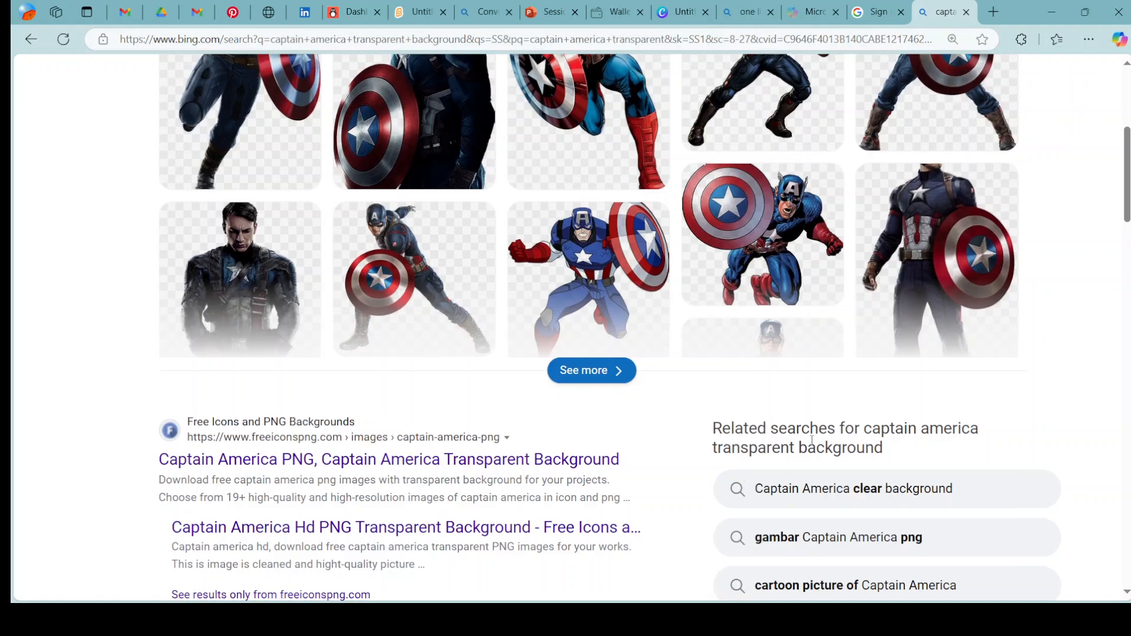
pyautogui.scroll(6, 811, 446)
pyautogui.scroll(-1, 812, 445)
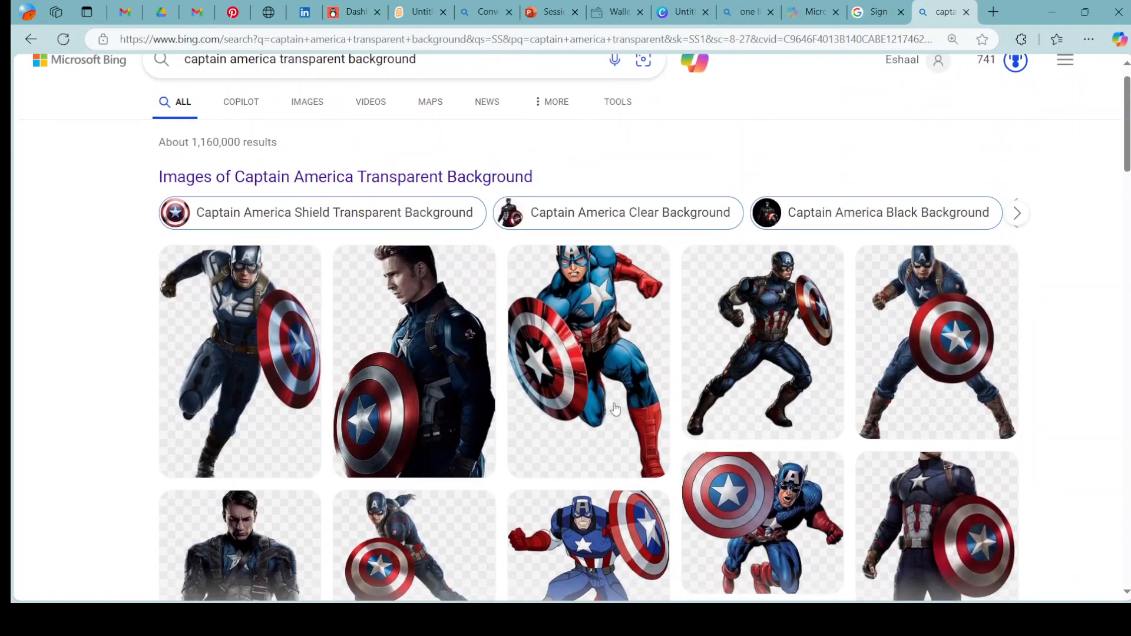
pyautogui.click(464, 370)
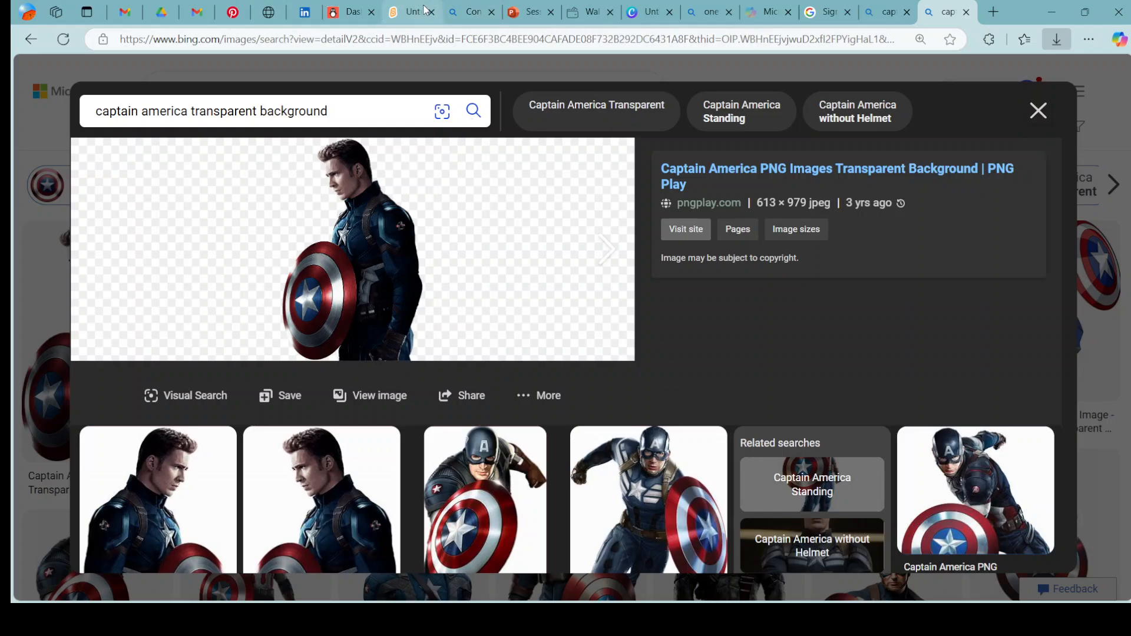
# Switch back to the Scratch project and upload the Captain America picture DGHJK as a new sprite.
pyautogui.click(404, 7)
pyautogui.moveTo(1049, 578)
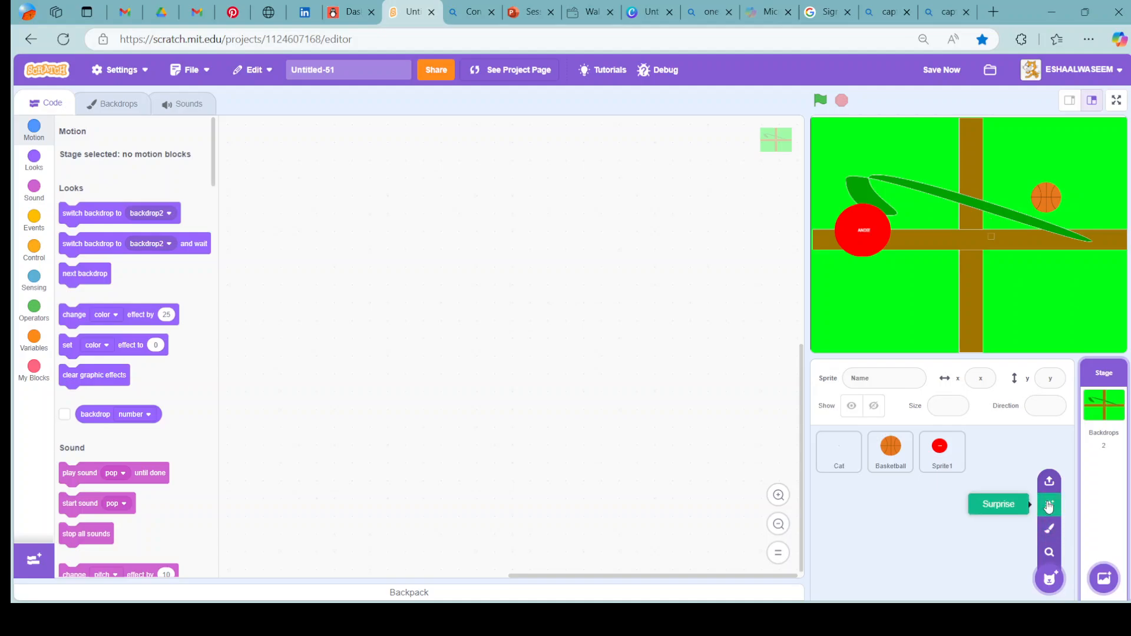
pyautogui.click(1049, 483)
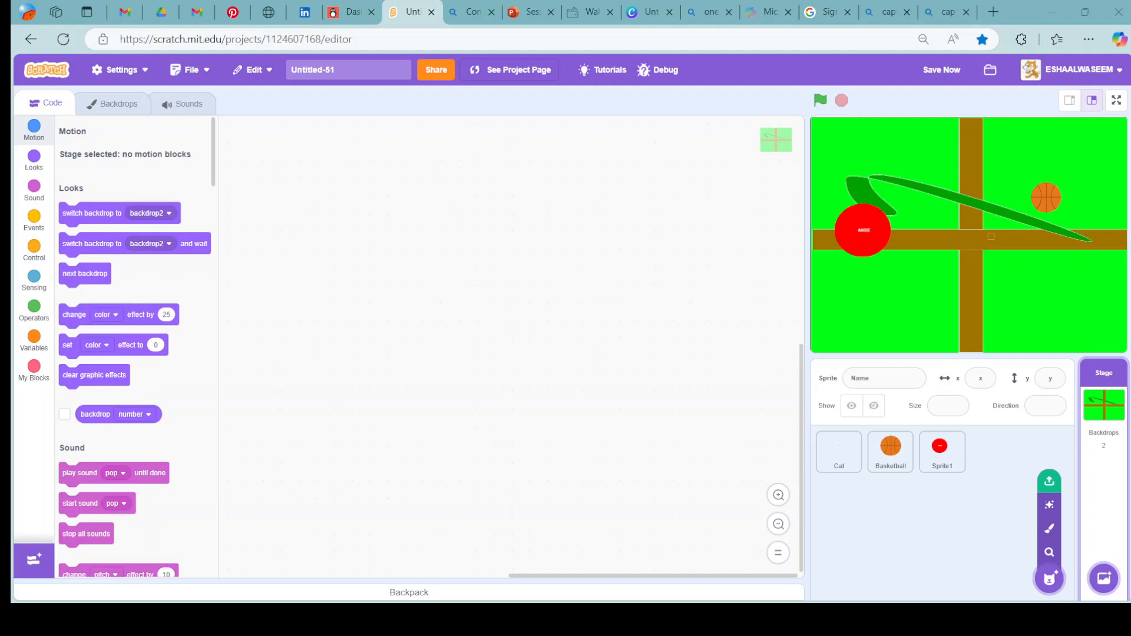
pyautogui.click(1009, 585)
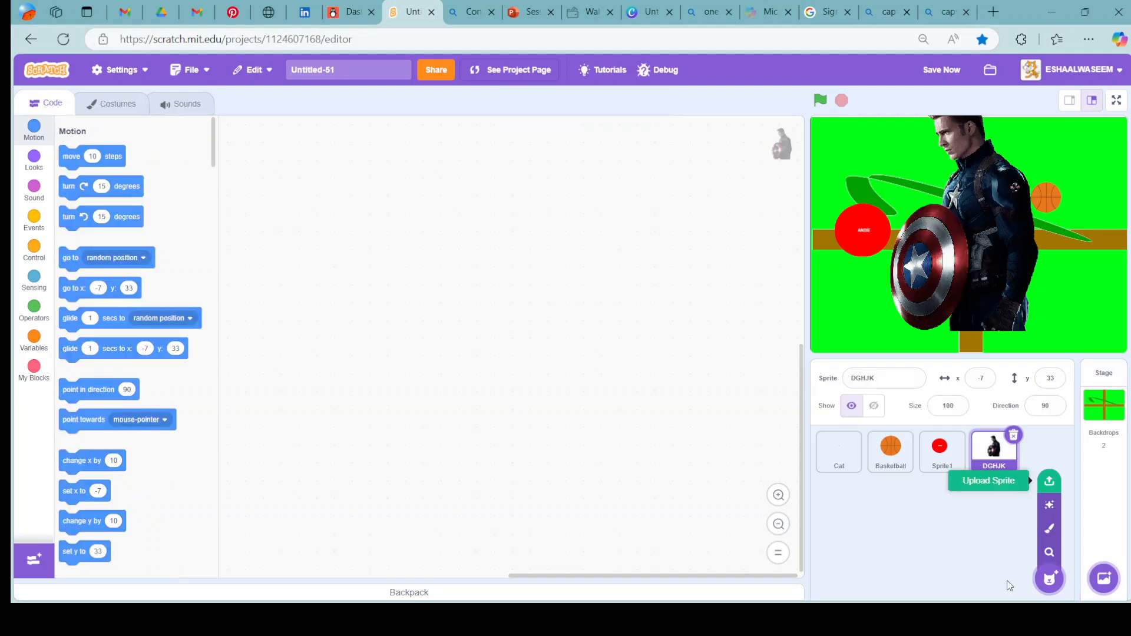
# Move the DGHJK sprite on the stage to x -28, y 2 and set its size to 30.
pyautogui.moveTo(987, 300); pyautogui.dragTo(973, 321)
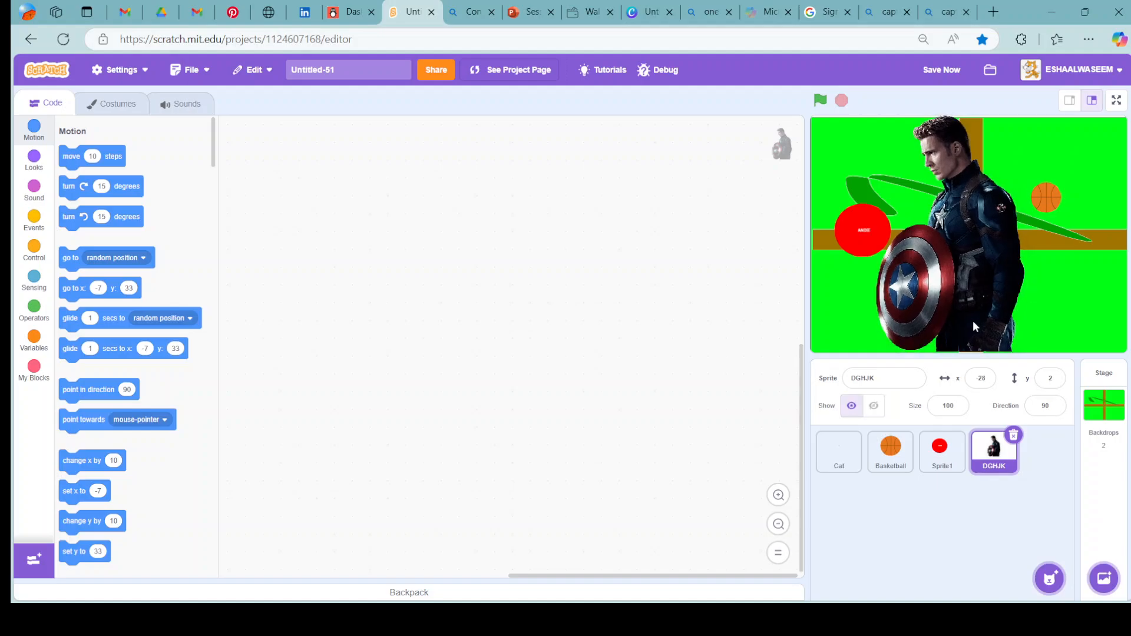
pyautogui.click(957, 404)
pyautogui.press('BackSpace')
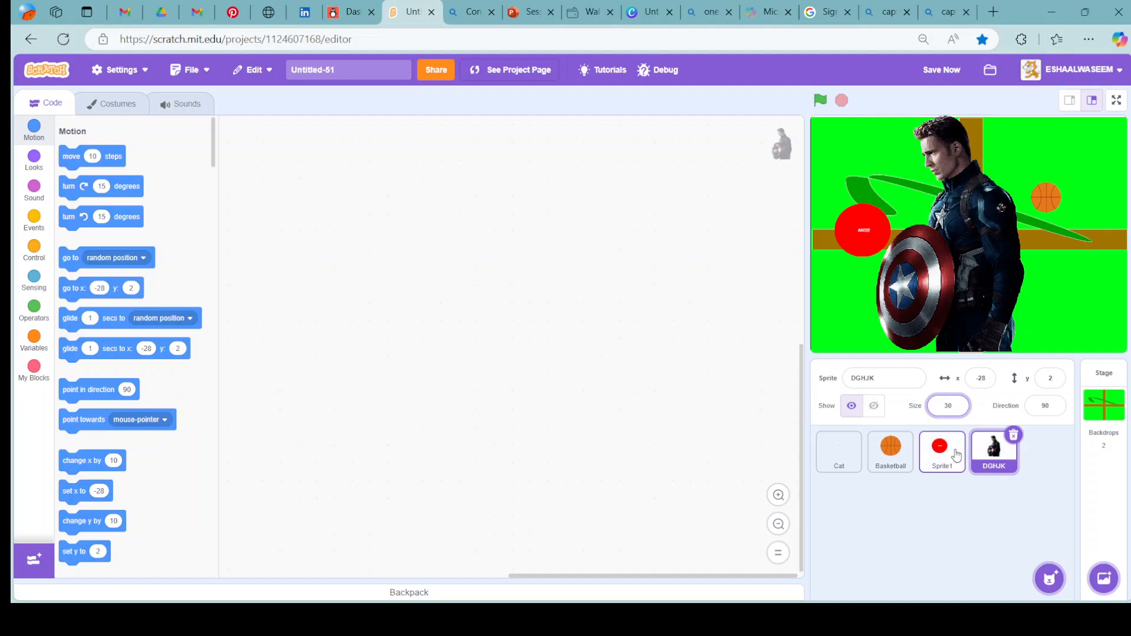
pyautogui.click(938, 485)
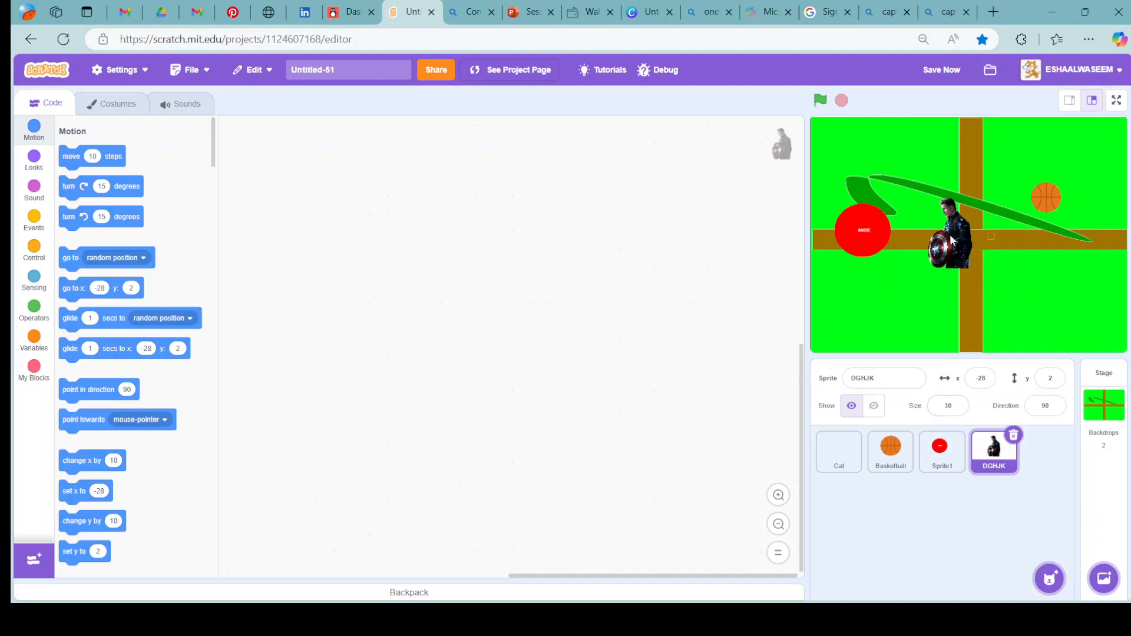
# Convert the DGHJK costume to vector and select its picture with the Reshape tool.
pyautogui.click(133, 111)
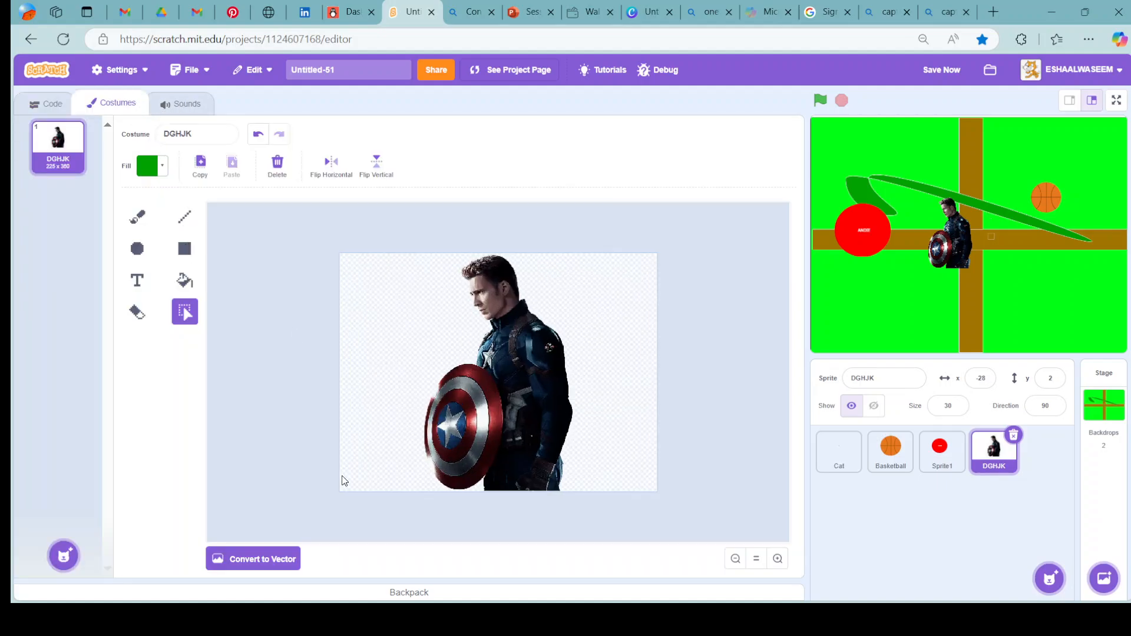
pyautogui.click(274, 564)
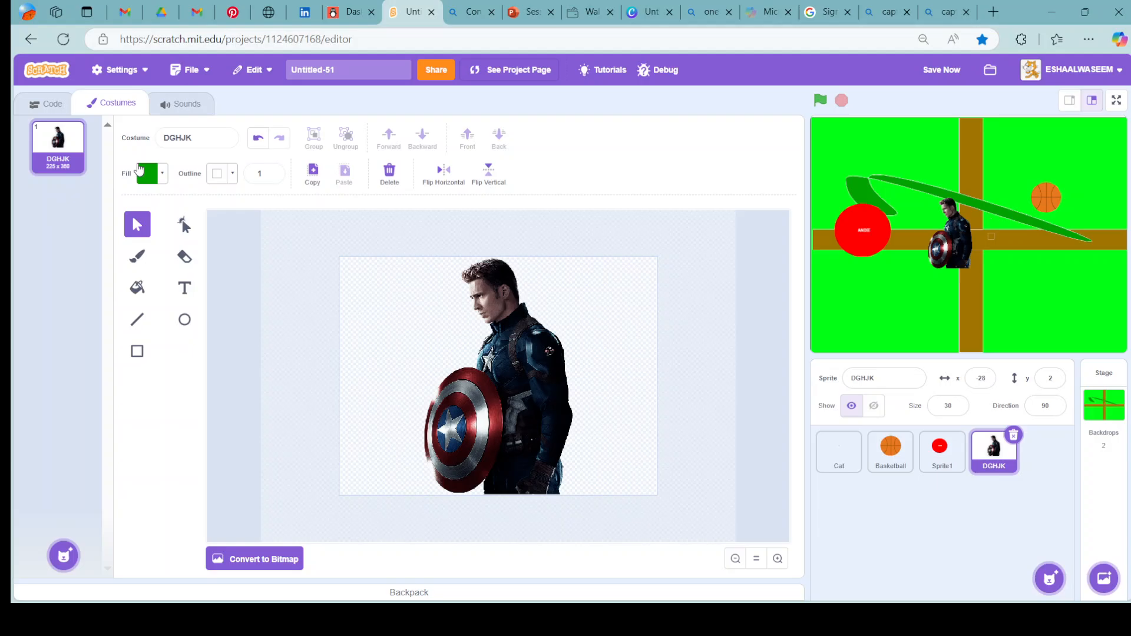
pyautogui.click(184, 224)
pyautogui.click(522, 302)
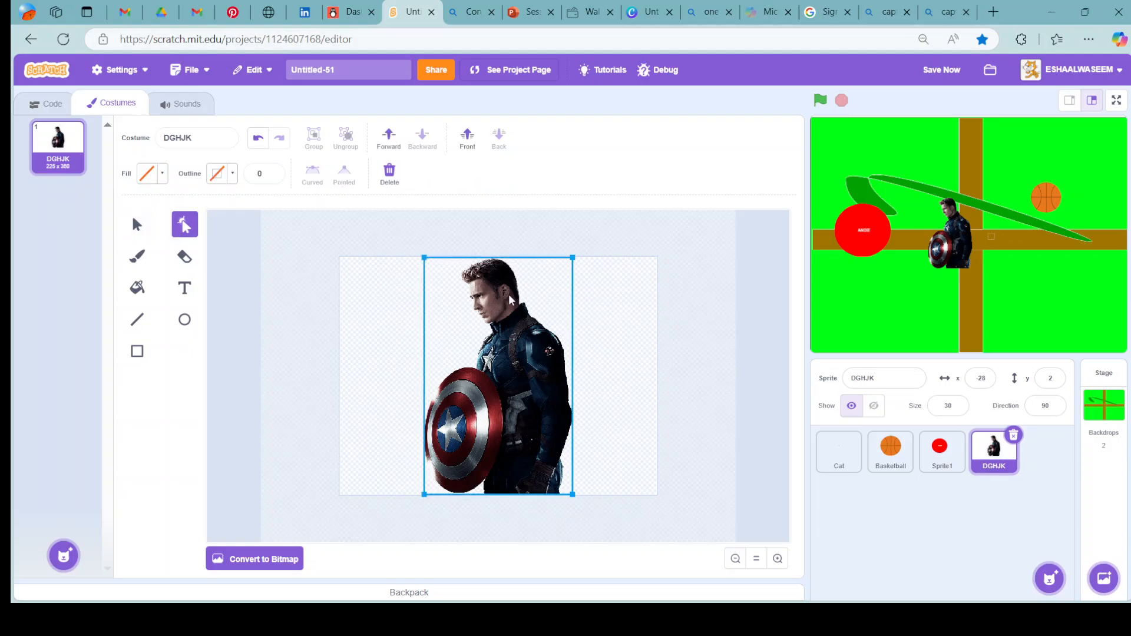
# Try to reshape the Captain America picture from its upper-right corner point, and shift the picture slightly on the canvas.
pyautogui.click(572, 260)
pyautogui.click(570, 262)
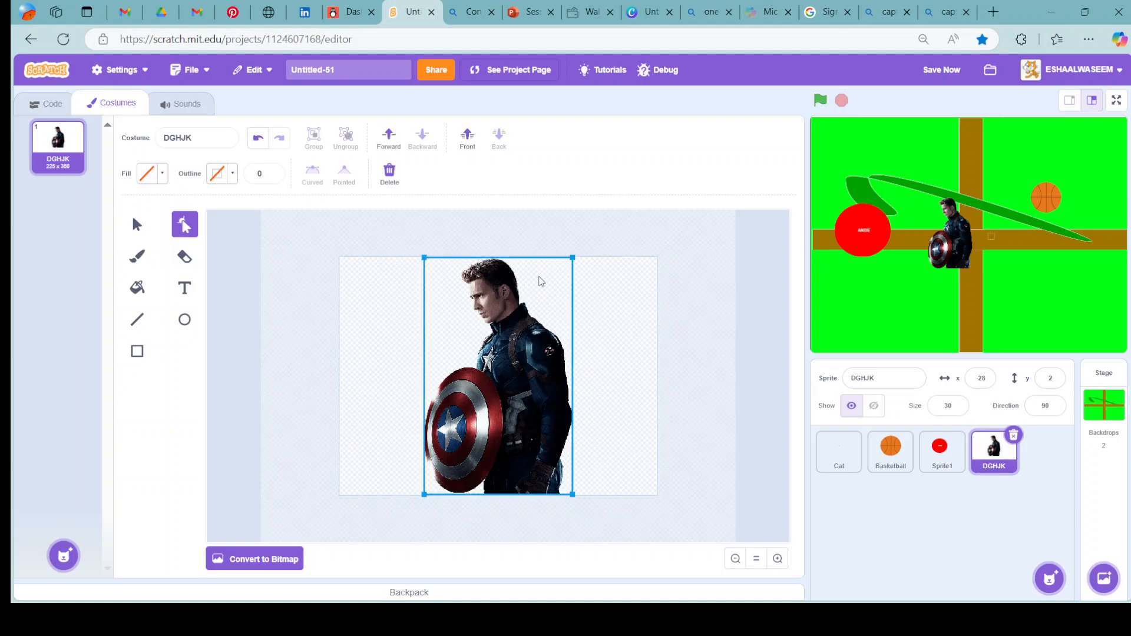
pyautogui.click(575, 259)
pyautogui.moveTo(509, 309); pyautogui.dragTo(504, 343)
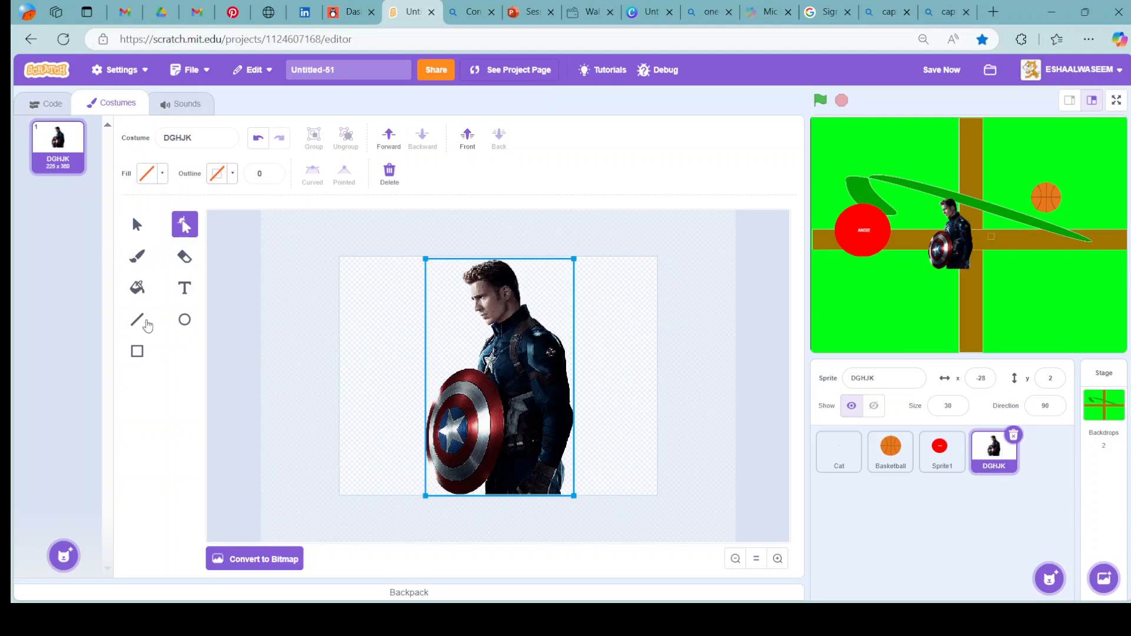
pyautogui.click(136, 226)
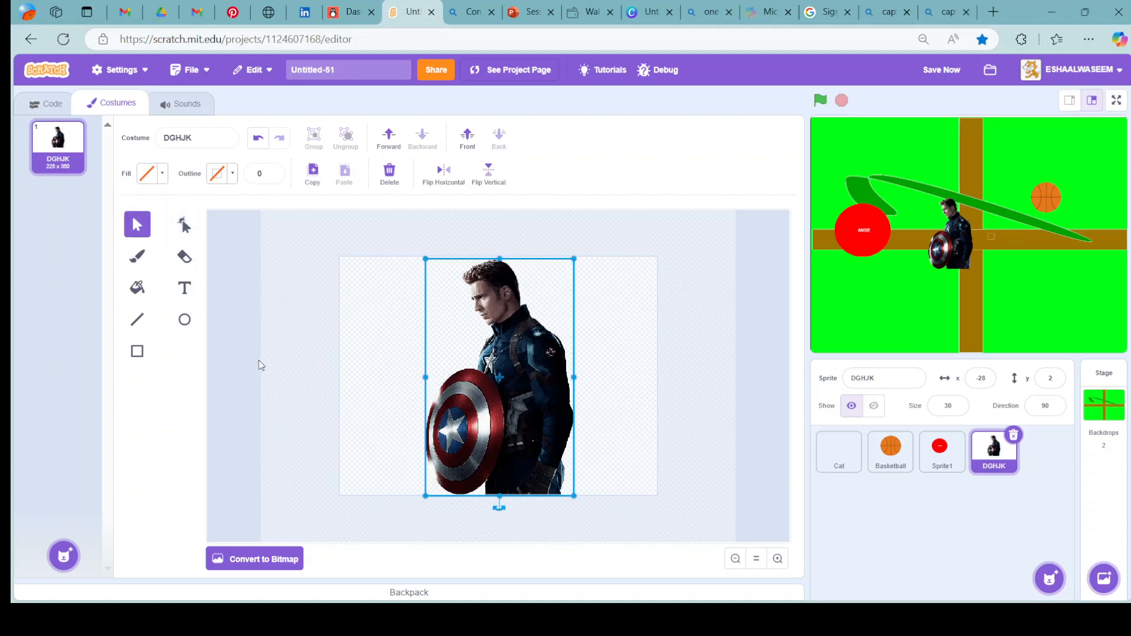
pyautogui.click(136, 288)
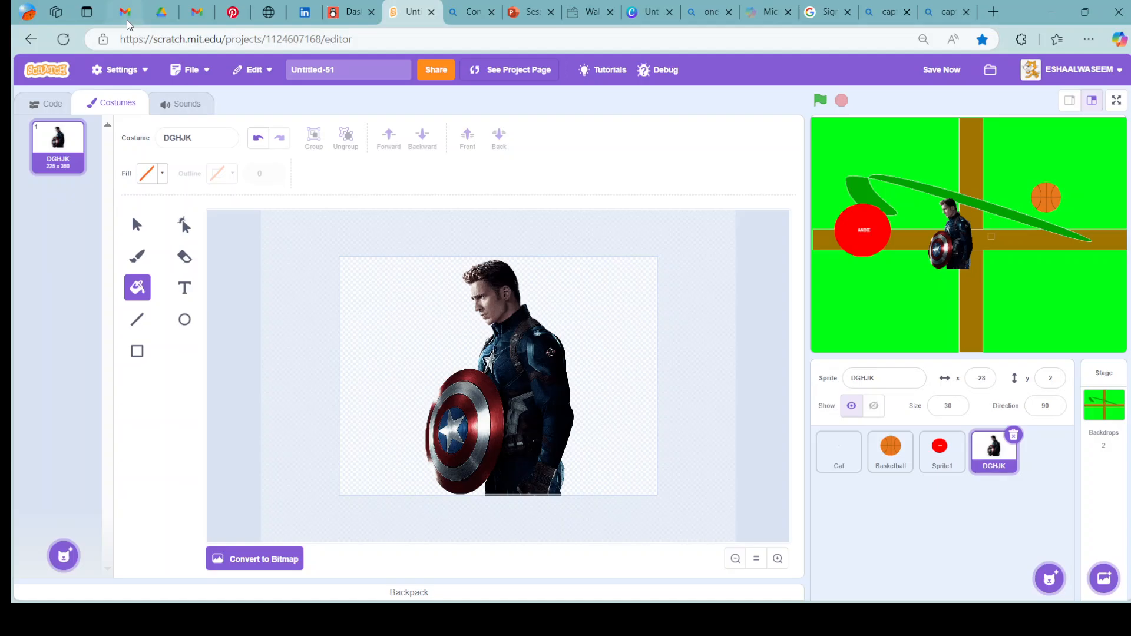
# Upload the YouTube Logo Design image as a new stage backdrop and return to the stage's code area.
pyautogui.click(46, 103)
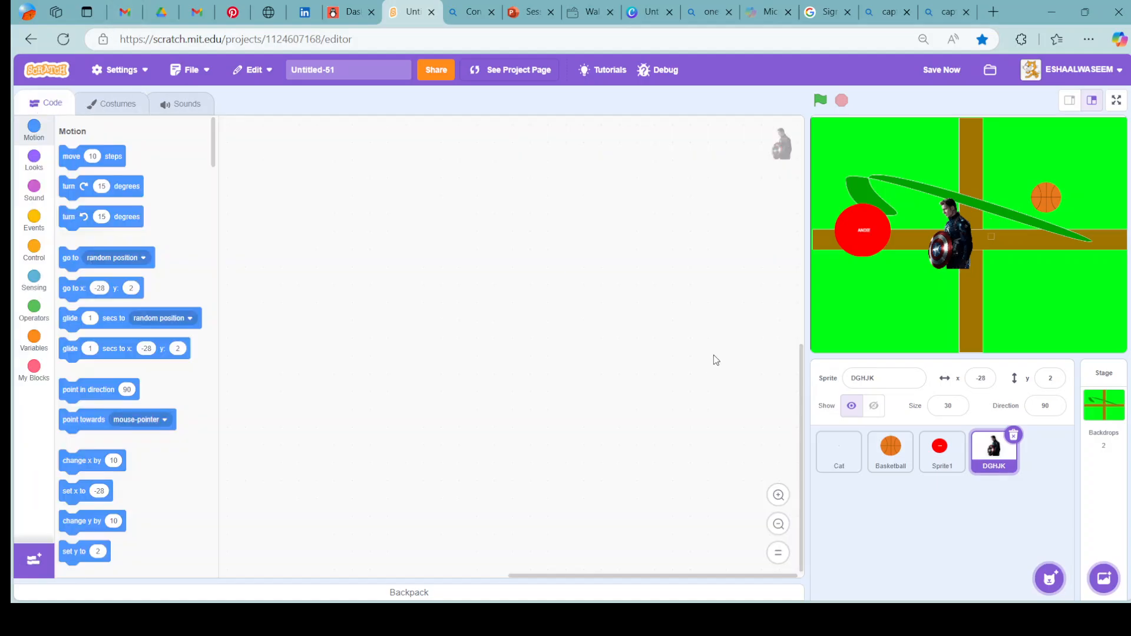
pyautogui.moveTo(1111, 593)
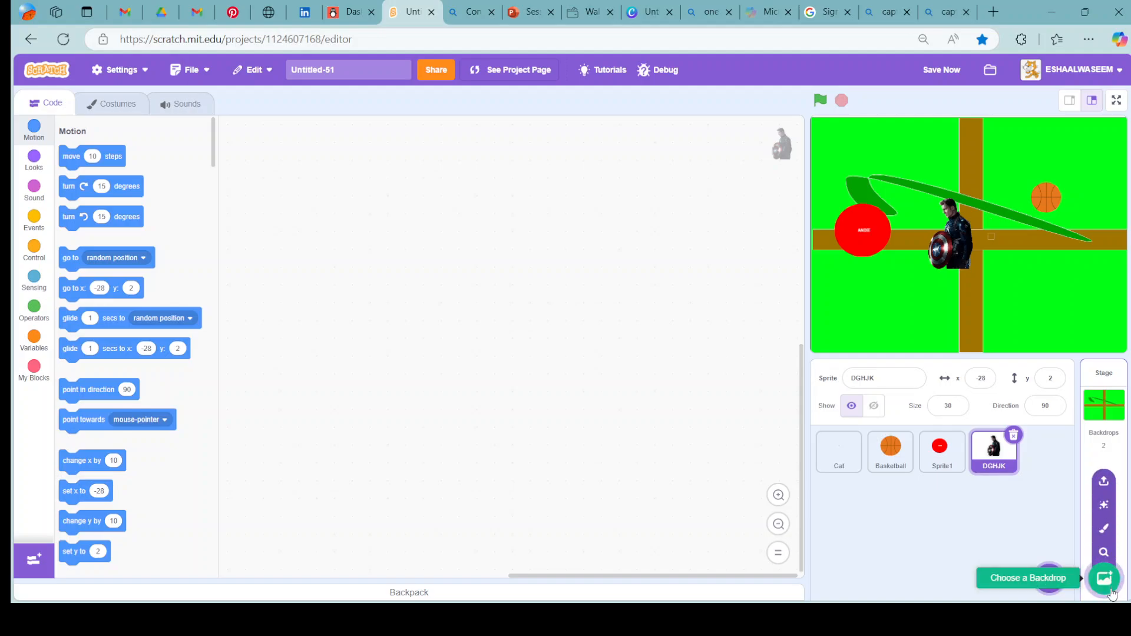
pyautogui.click(1103, 480)
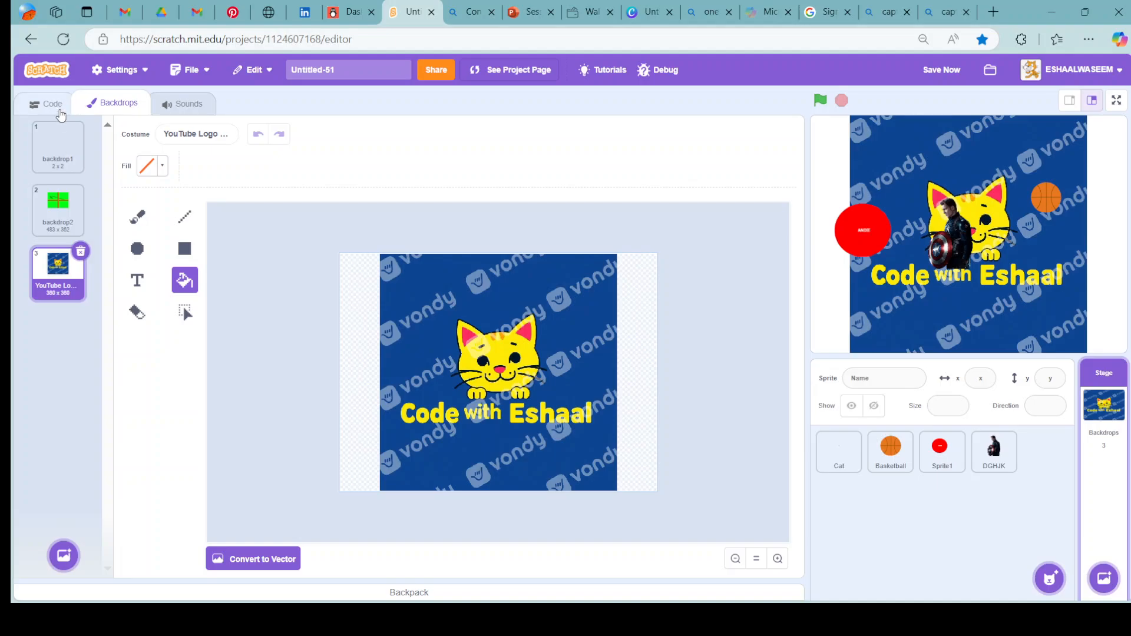
pyautogui.click(49, 105)
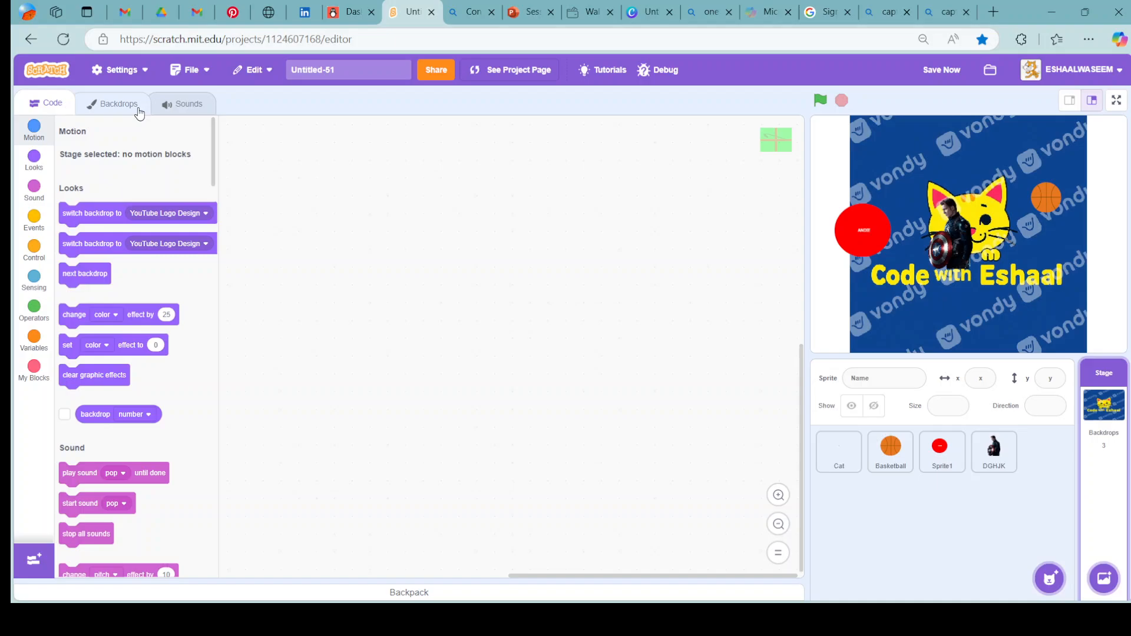
# Switch to the Session 1 presentation in PowerPoint and select its first slide, titled SCRATCH.
pyautogui.click(530, 12)
pyautogui.click(84, 183)
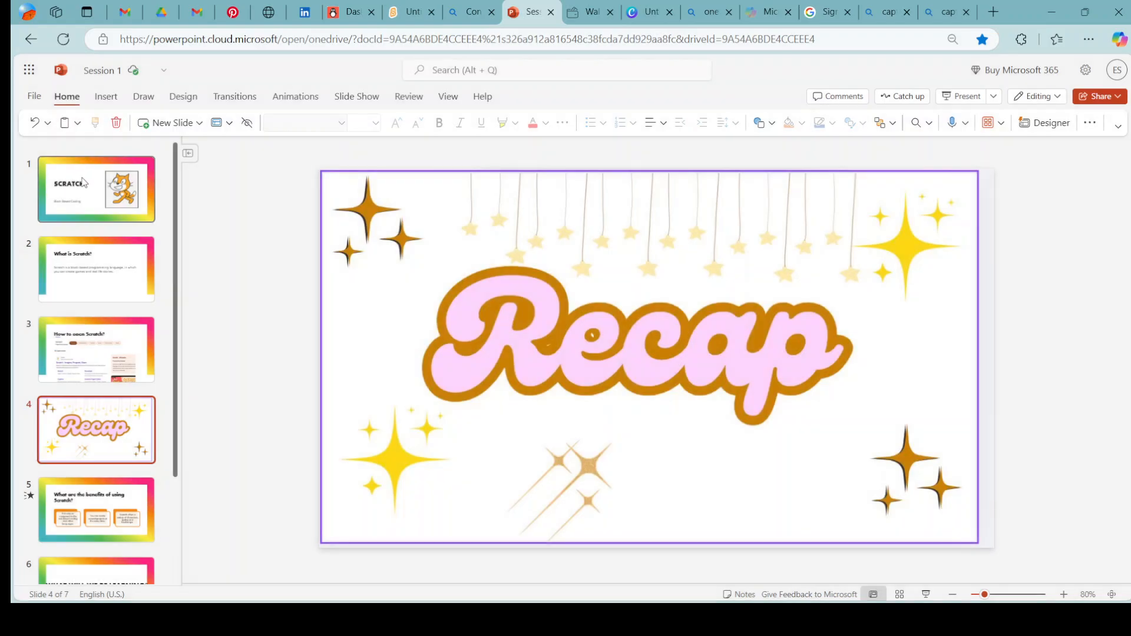